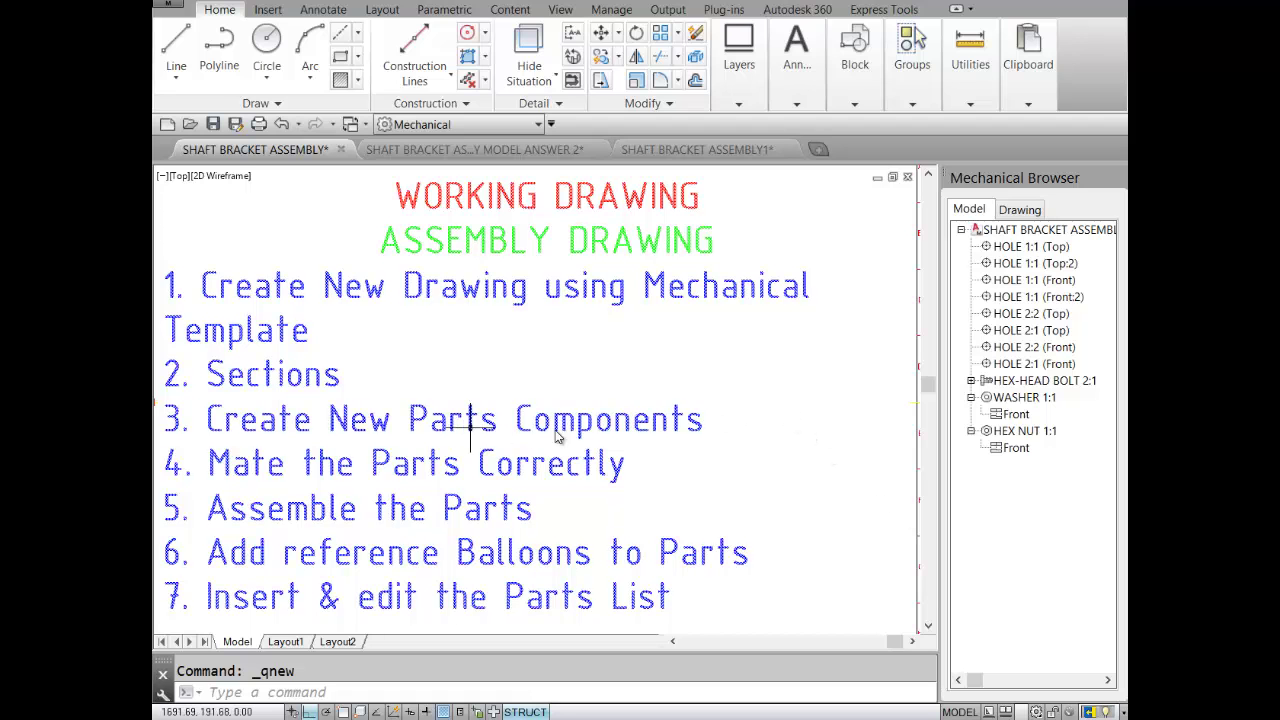
Step: Pan across from the task list toward the neighbouring drawing sheet
middle_click_drag(511, 424, 824, 449)
mouse_move(371, 423)
middle_mouse_down()
mouse_move(611, 434)
mouse_move(574, 437)
middle_mouse_up()
Step: Zoom to extents, inspect the hatched cap section up close, then zoom back out to the full sheet
scroll(395, 435, "down", 6)
middle_click(395, 435)
scroll(394, 428, "up", 5)
scroll(517, 423, "down", 2)
scroll(400, 400, "up", 3)
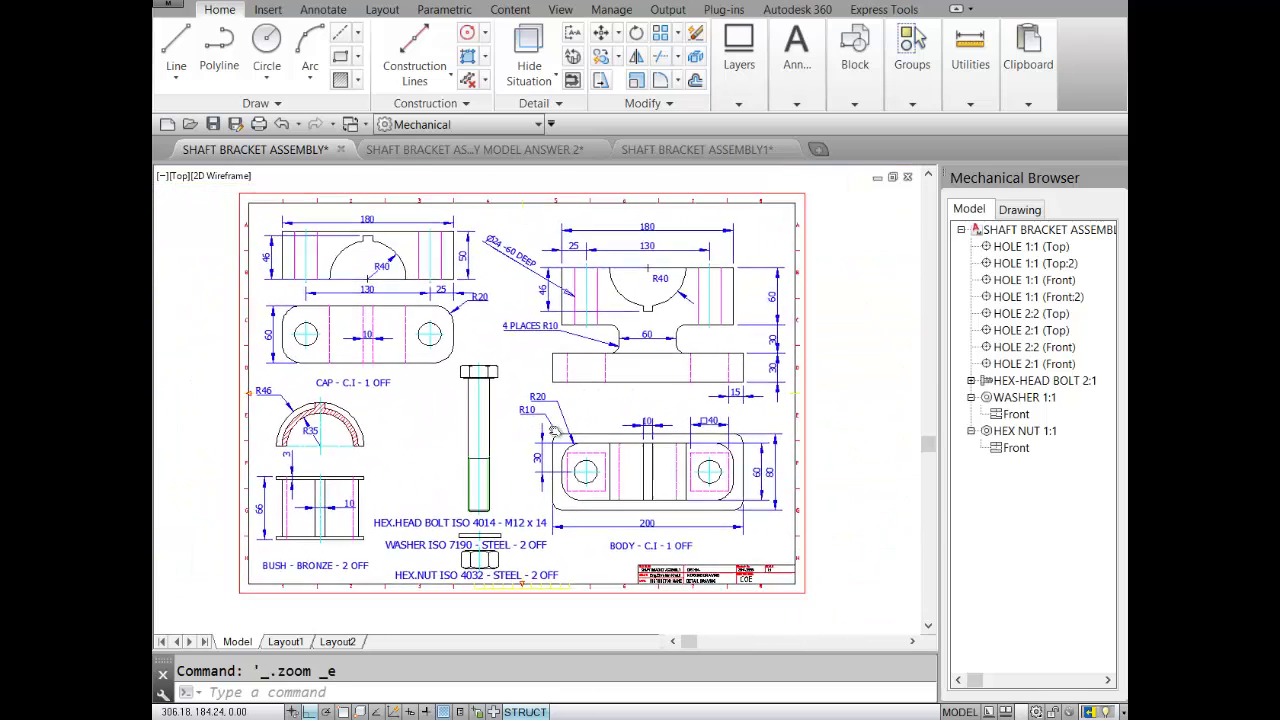
scroll(398, 405, "down", 3)
scroll(398, 407, "up", 2)
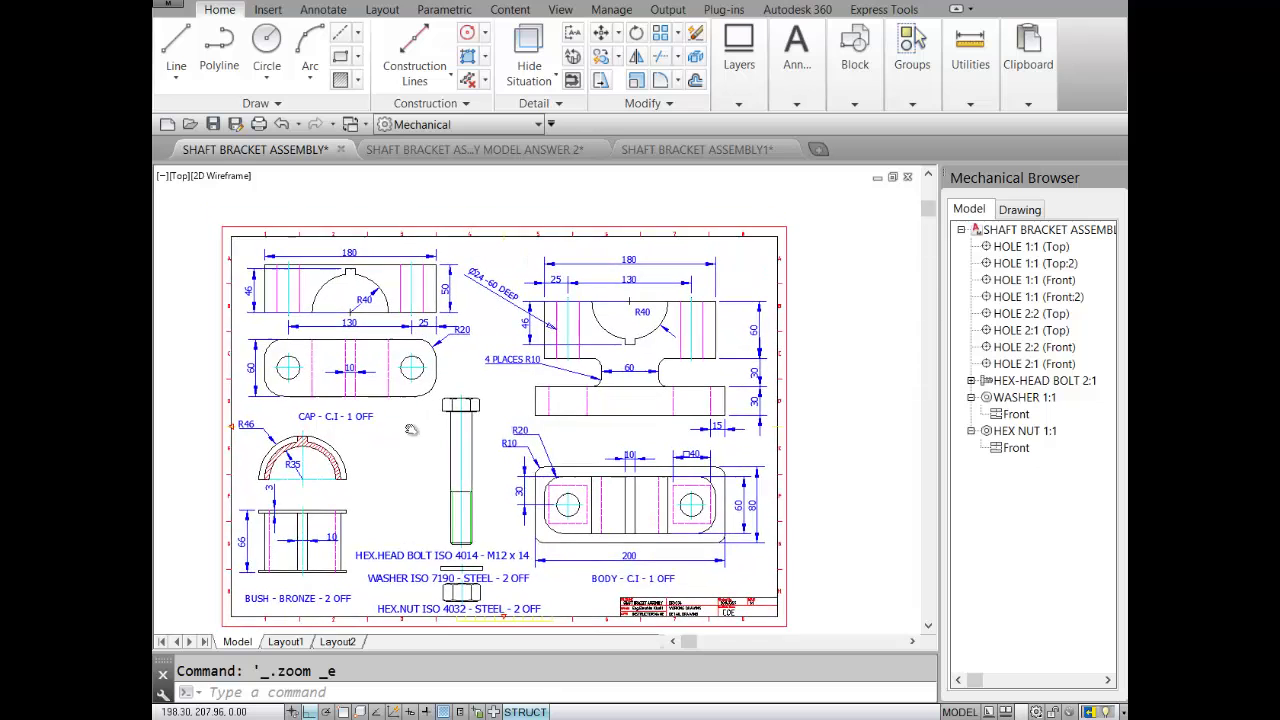
scroll(330, 440, "down", 2)
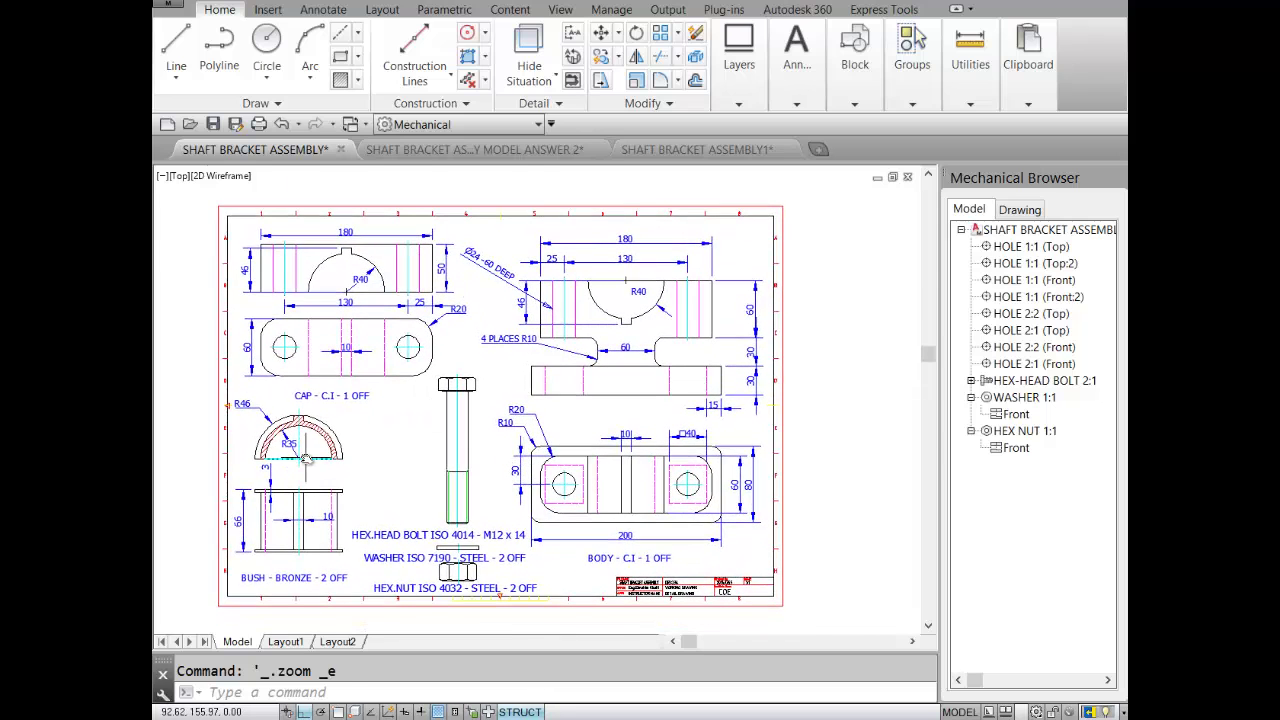
scroll(305, 458, "up", 2)
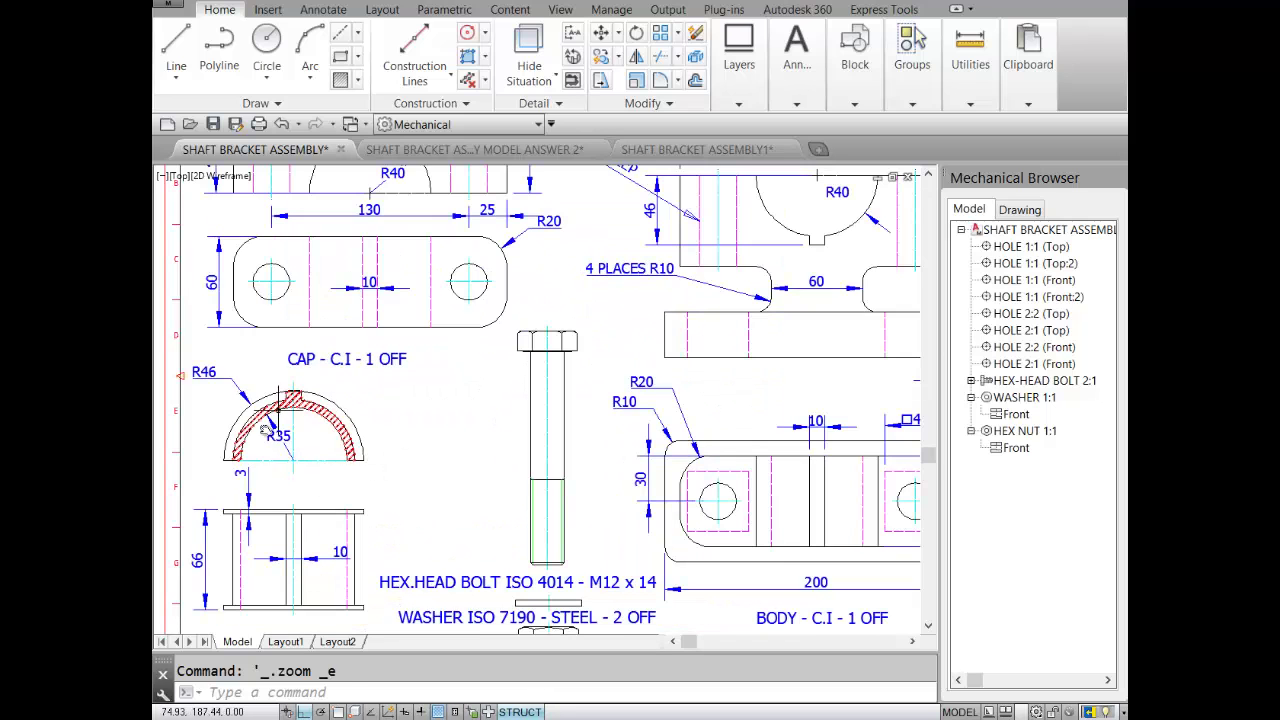
middle_click_drag(400, 506, 386, 433)
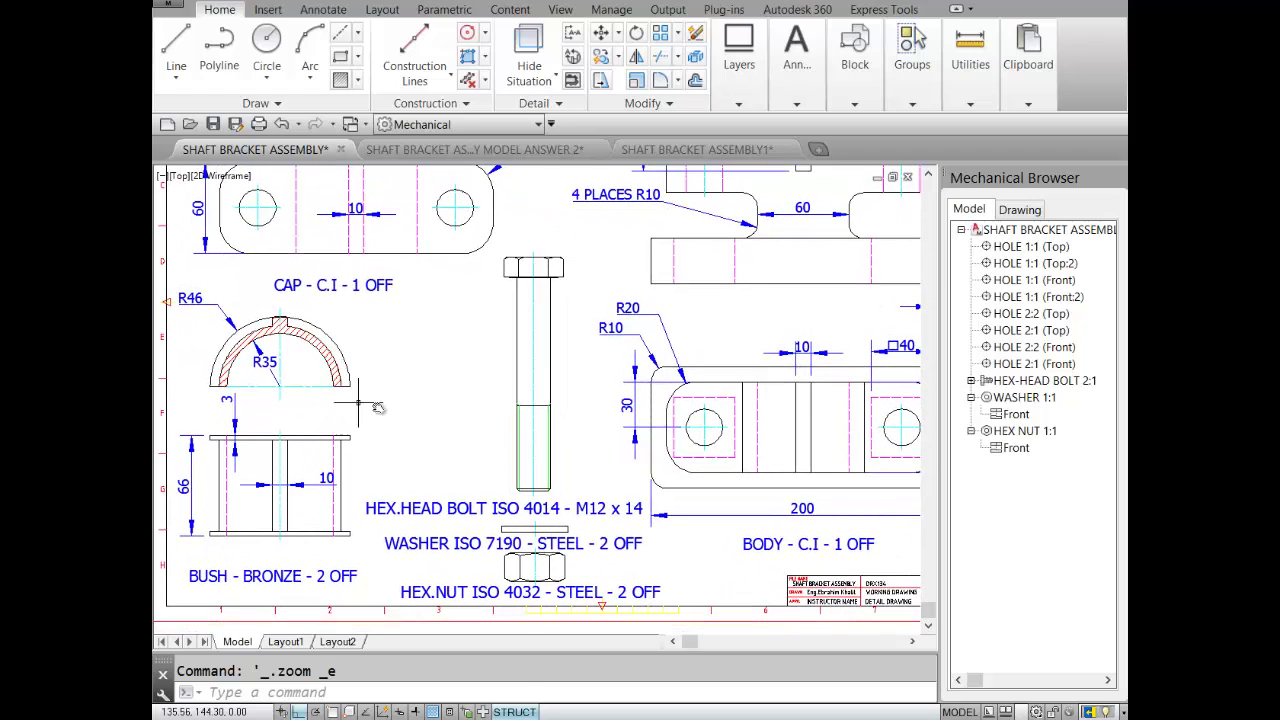
mouse_move(395, 362)
middle_mouse_down()
mouse_move(404, 494)
mouse_move(352, 482)
middle_mouse_up()
scroll(404, 494, "down", 3)
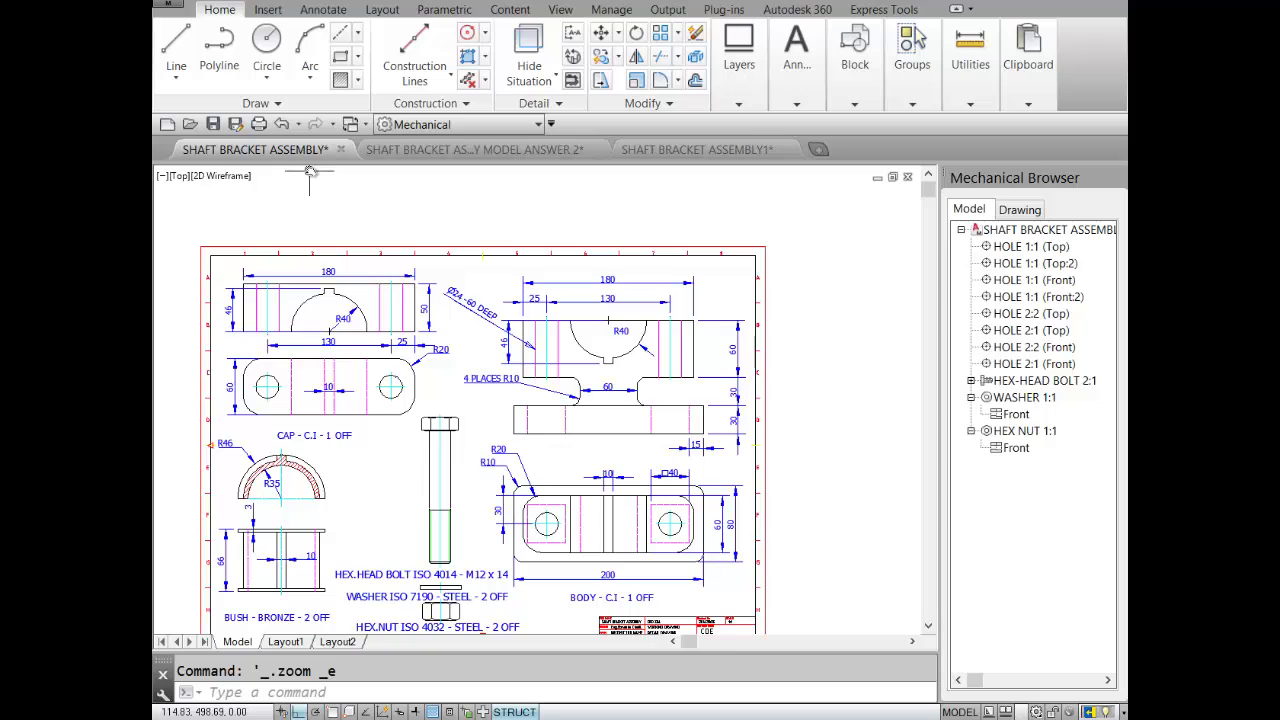
Step: Power Copy the title-block drawing frame to a spot between the detail sheet and the notes sheet
left_click(600, 57)
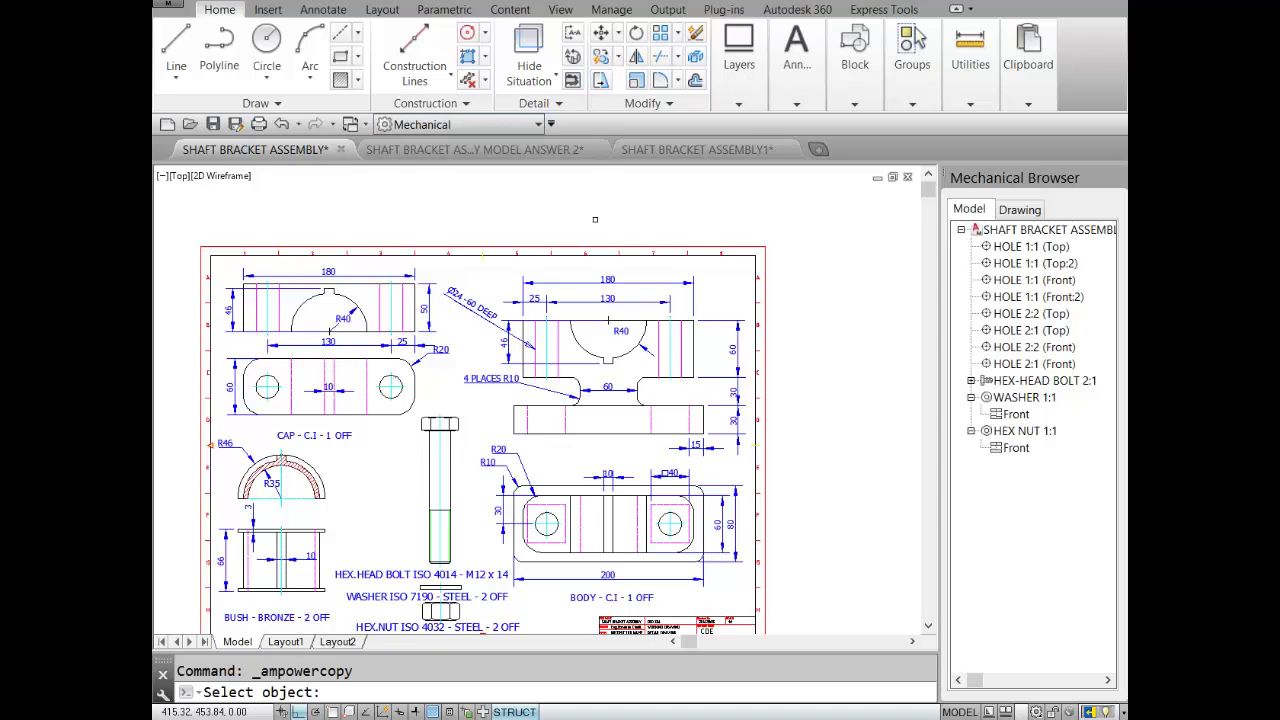
left_click(540, 290)
scroll(540, 290, "down", 5)
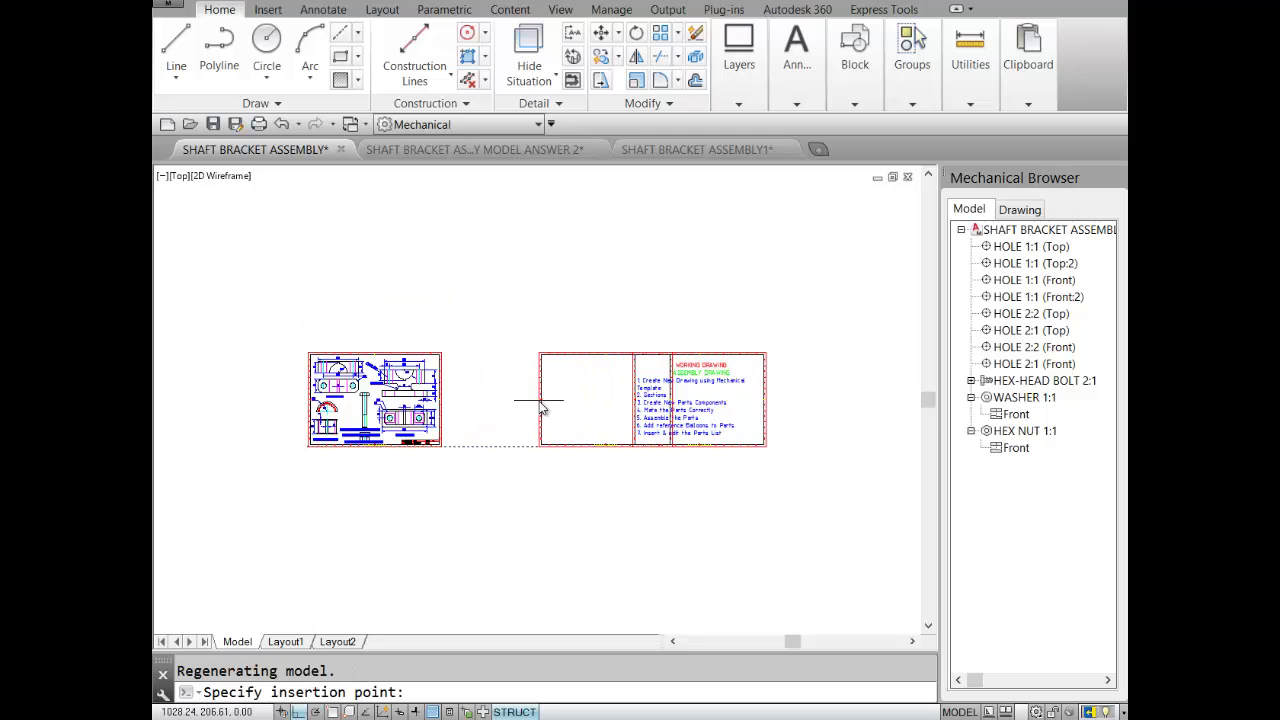
left_click(473, 410)
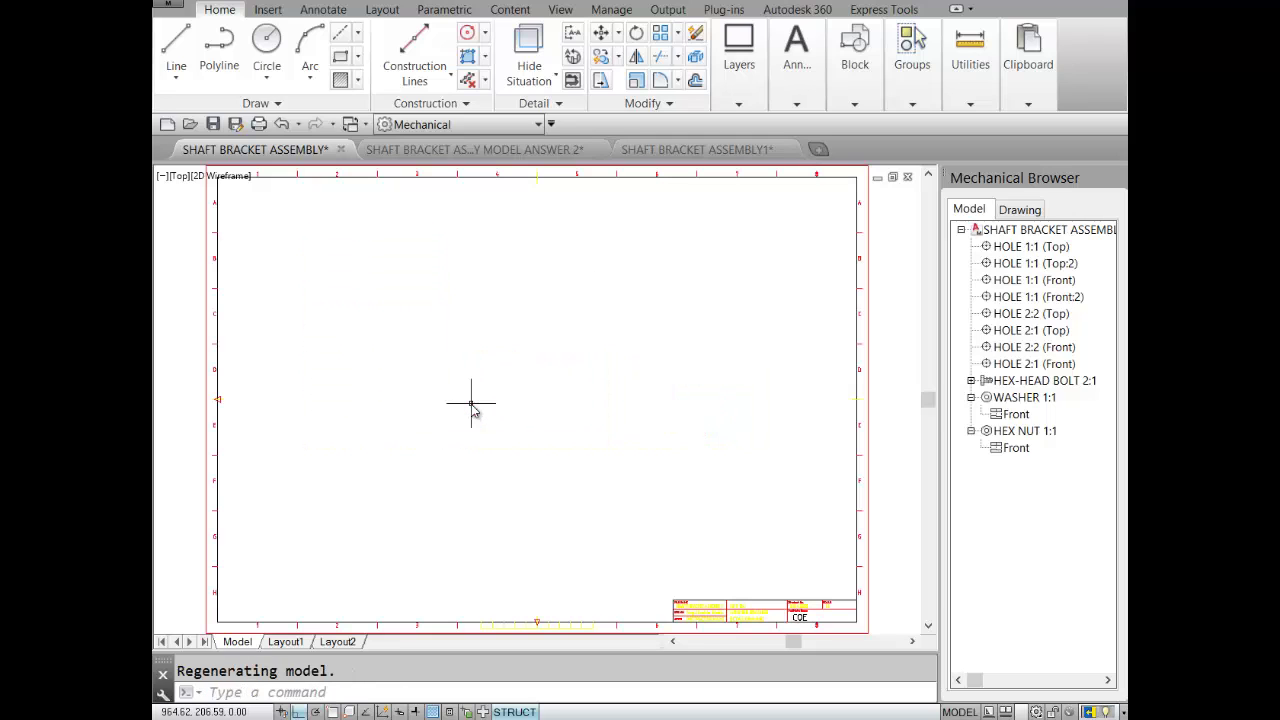
scroll(471, 406, "down", 3)
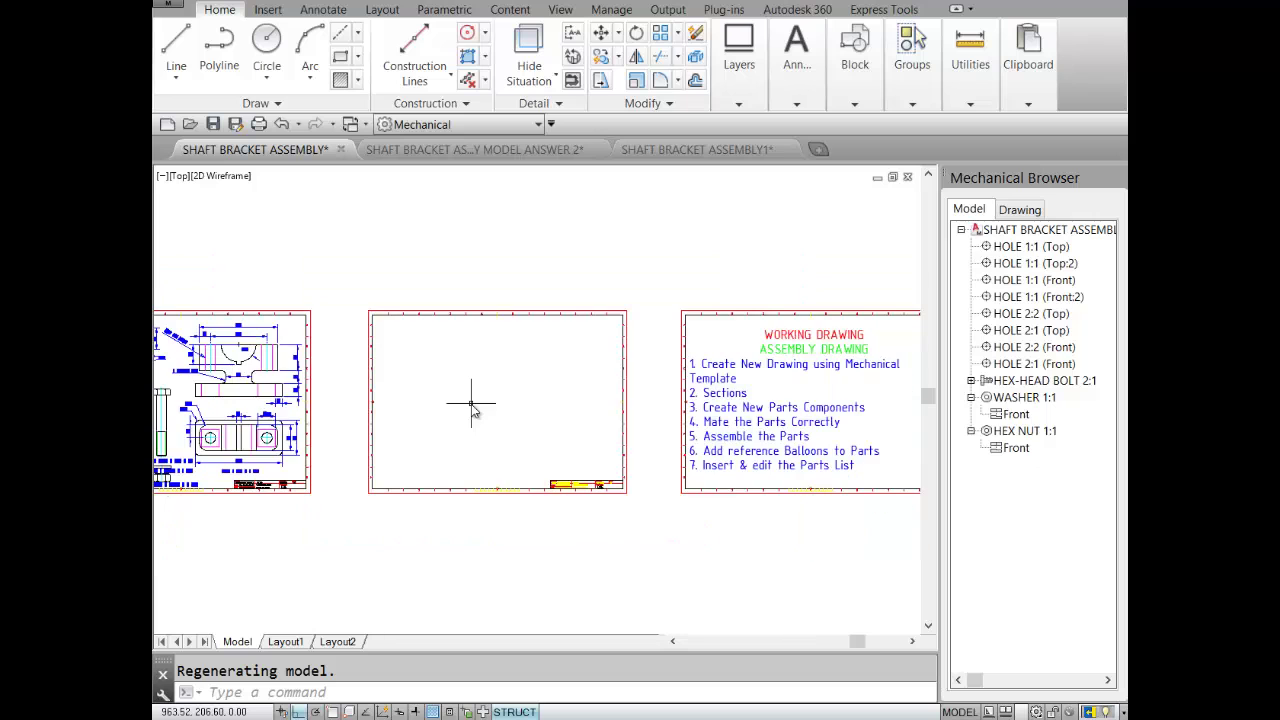
scroll(480, 385, "up", 2)
scroll(440, 365, "up", 4)
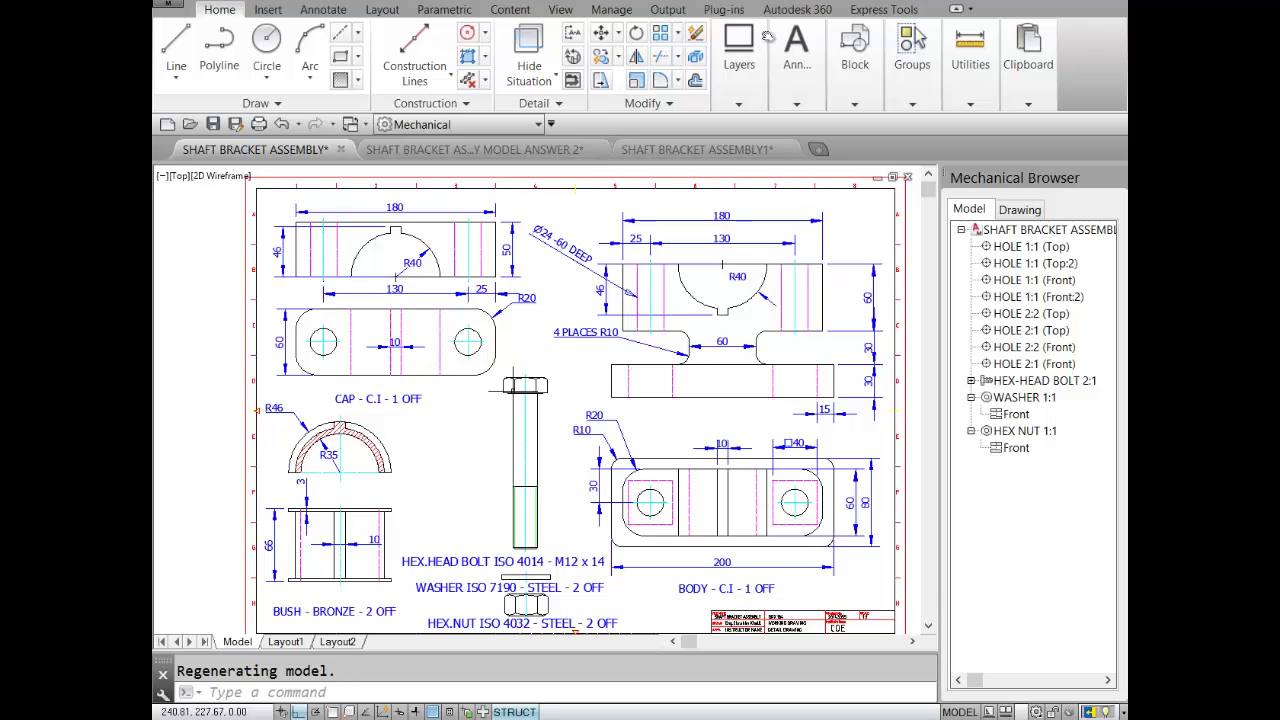
left_click(620, 57)
left_click(625, 128)
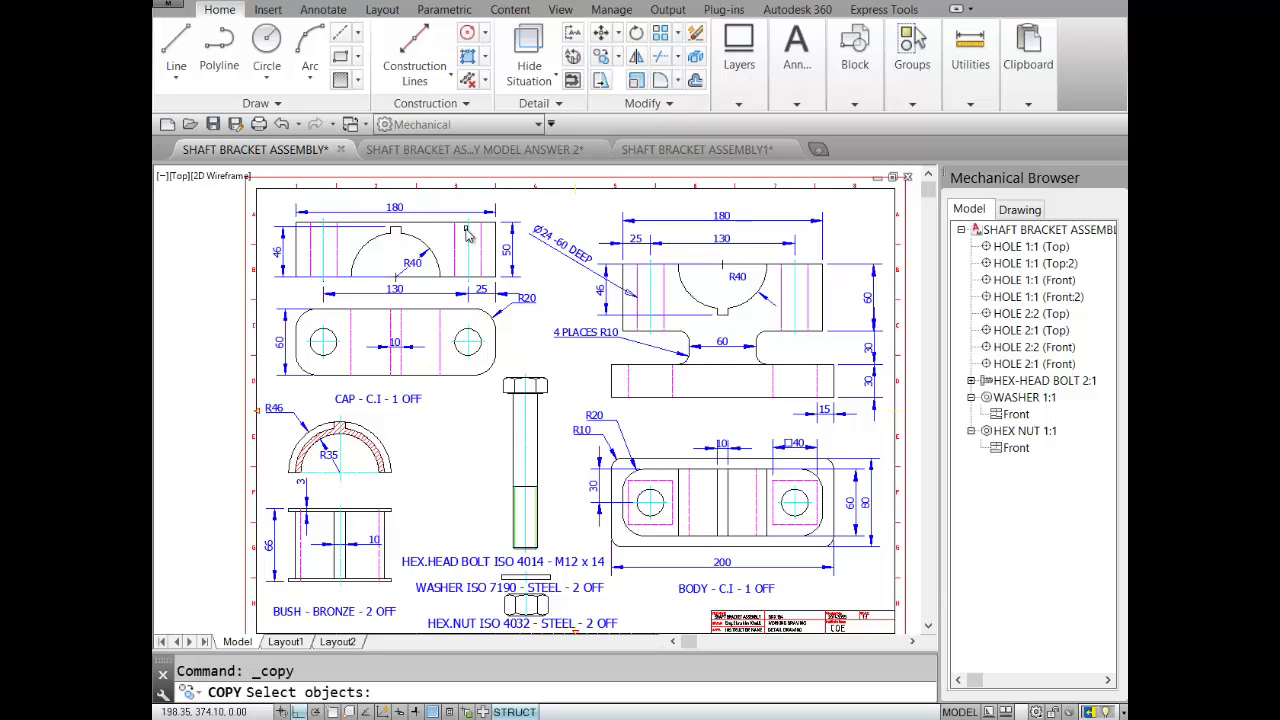
key("Escape")
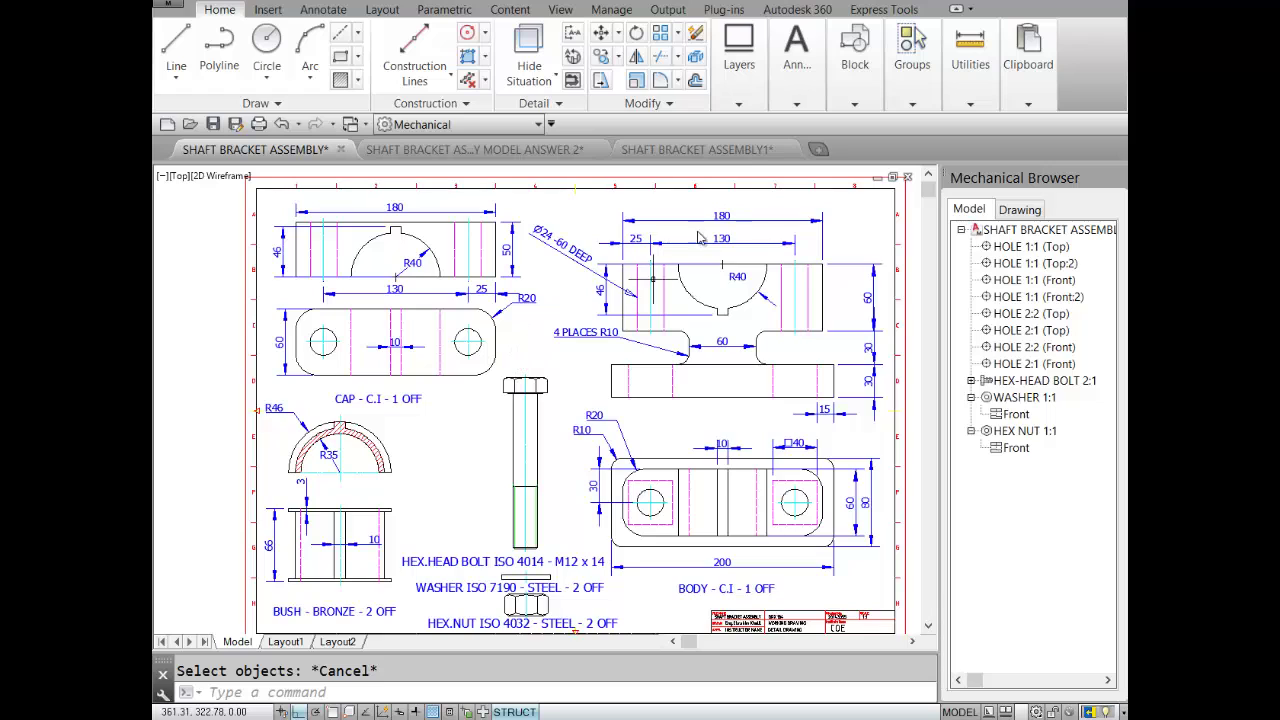
left_click(740, 104)
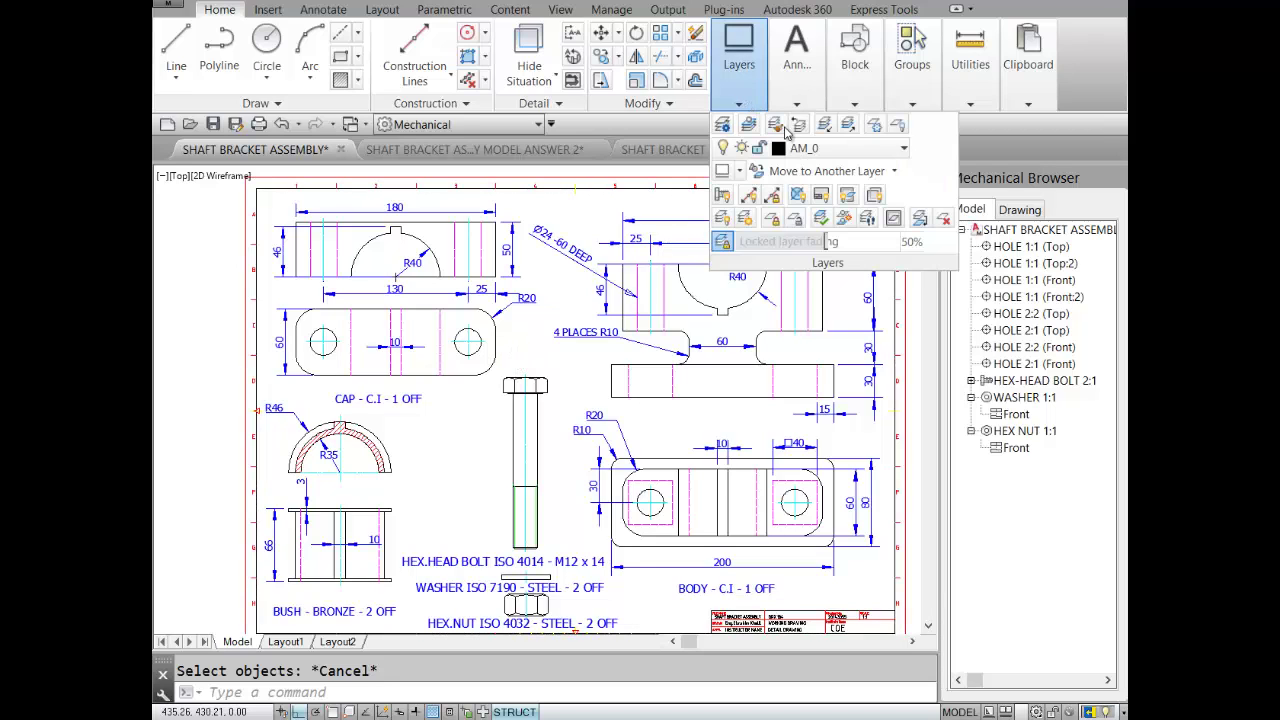
left_click(903, 149)
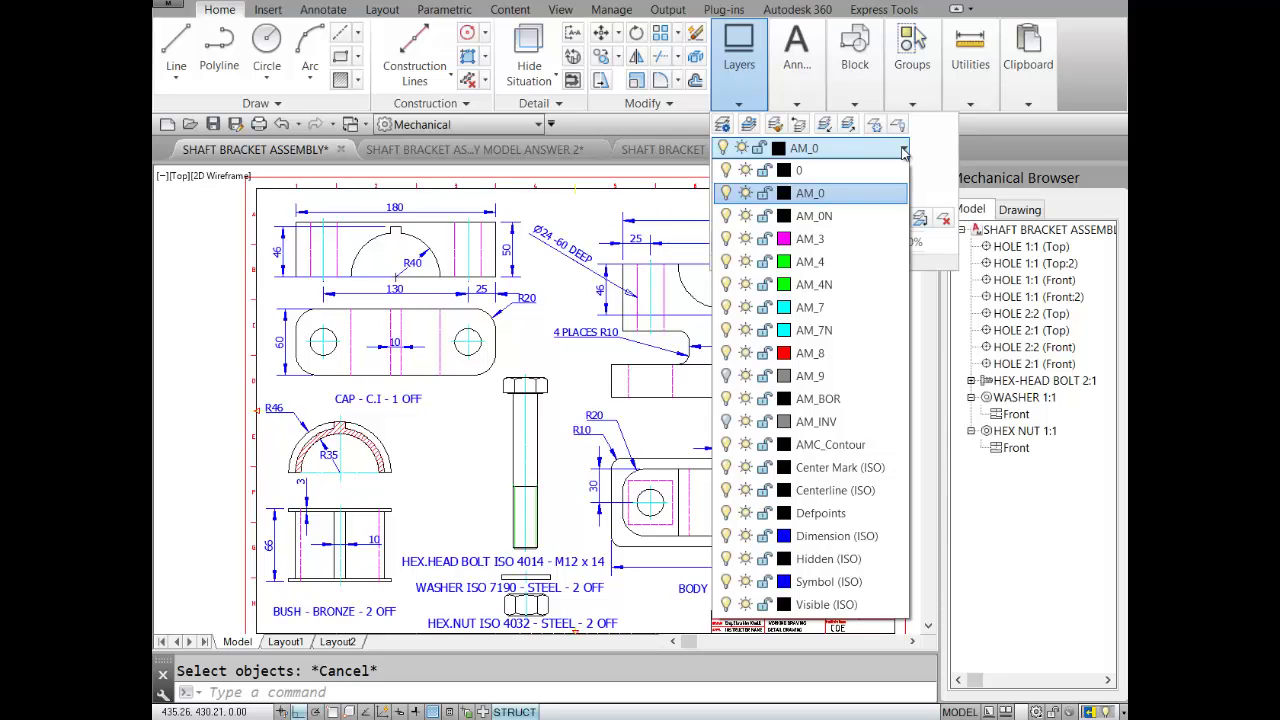
left_click(903, 149)
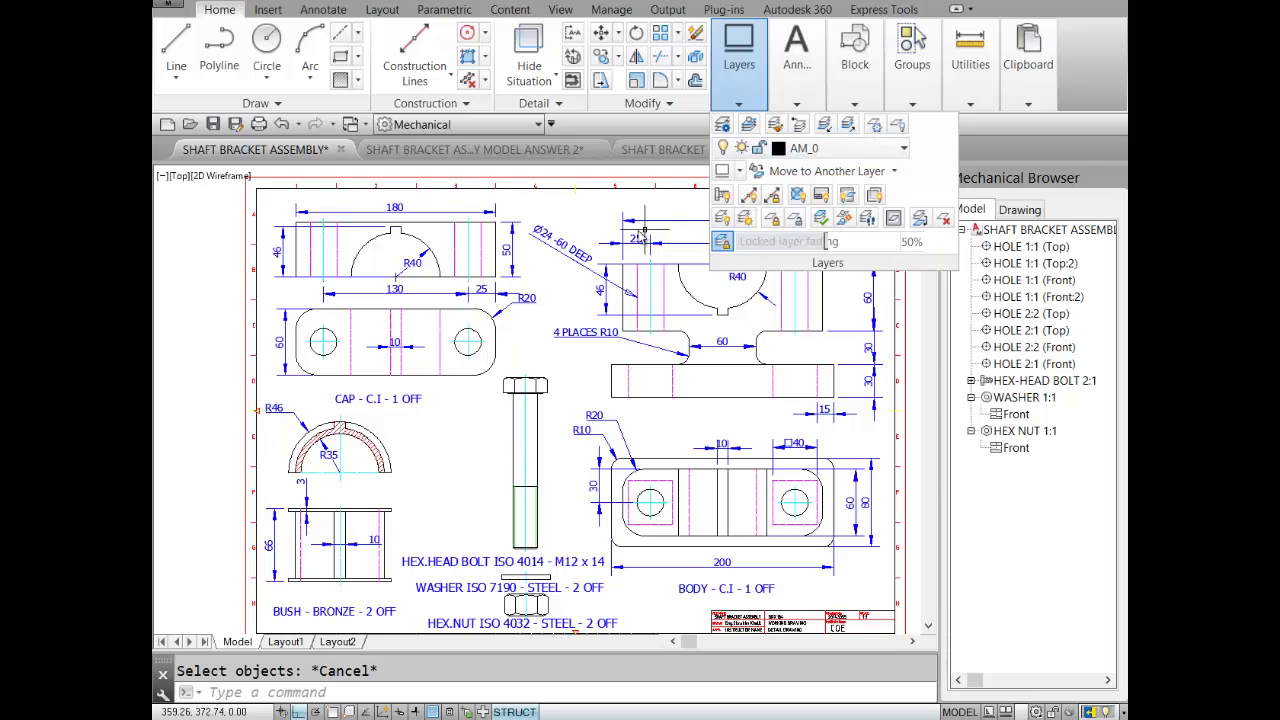
key("Escape")
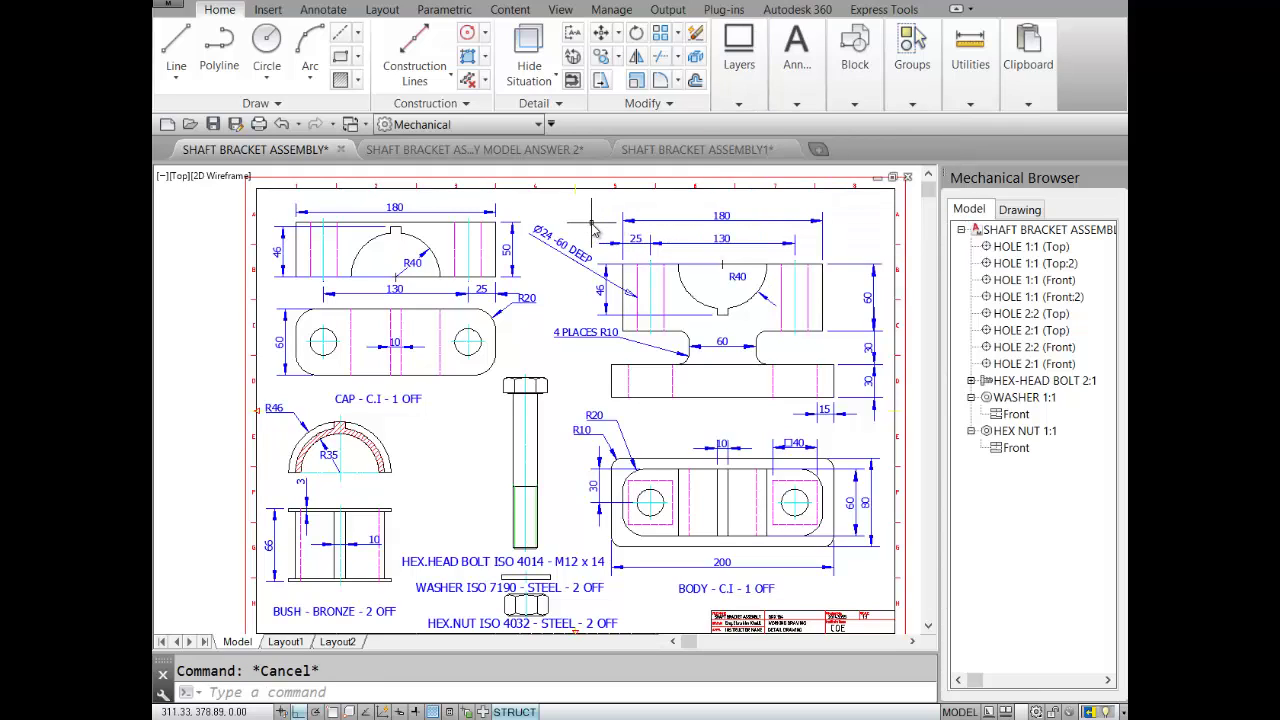
left_click(640, 218)
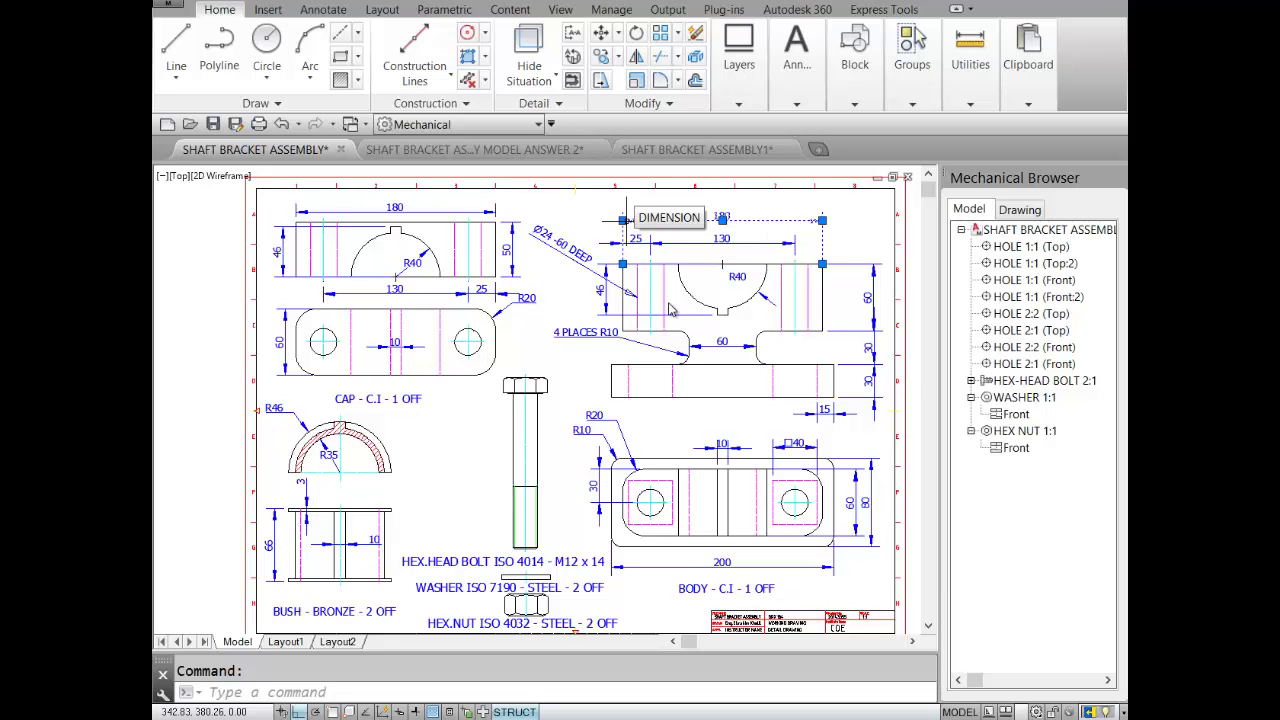
key("Escape")
left_click(674, 216)
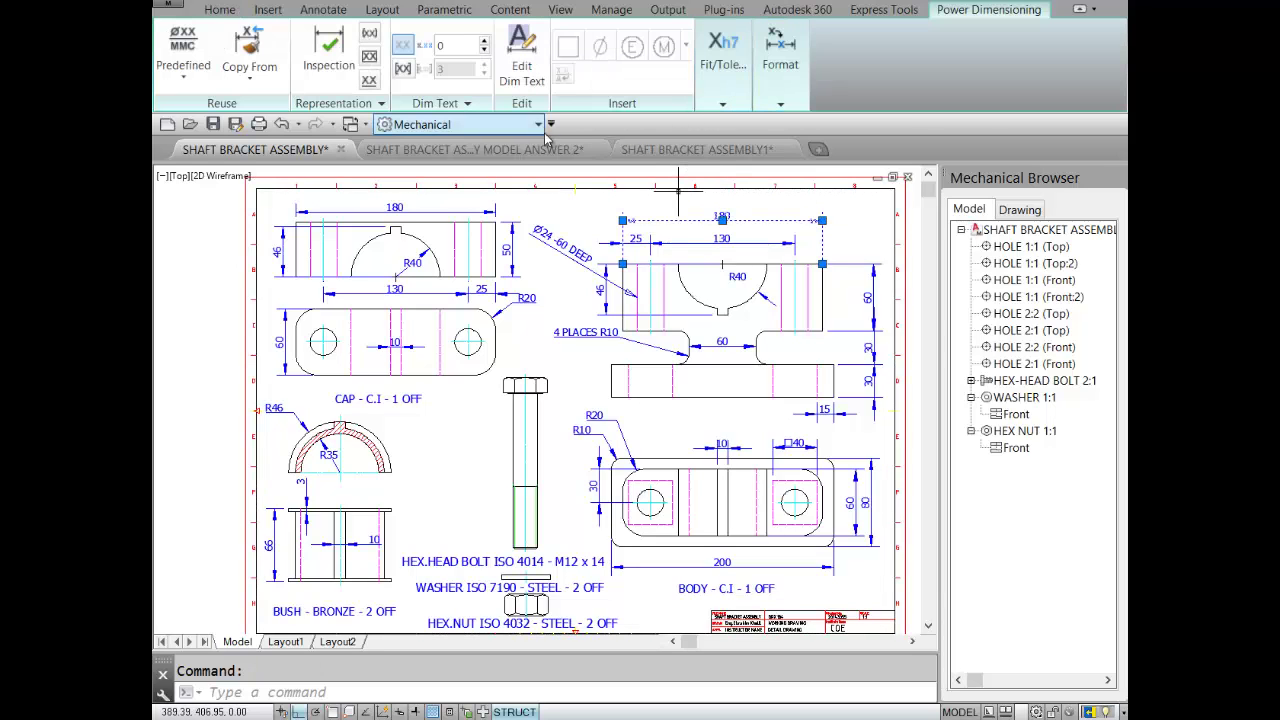
left_click(221, 10)
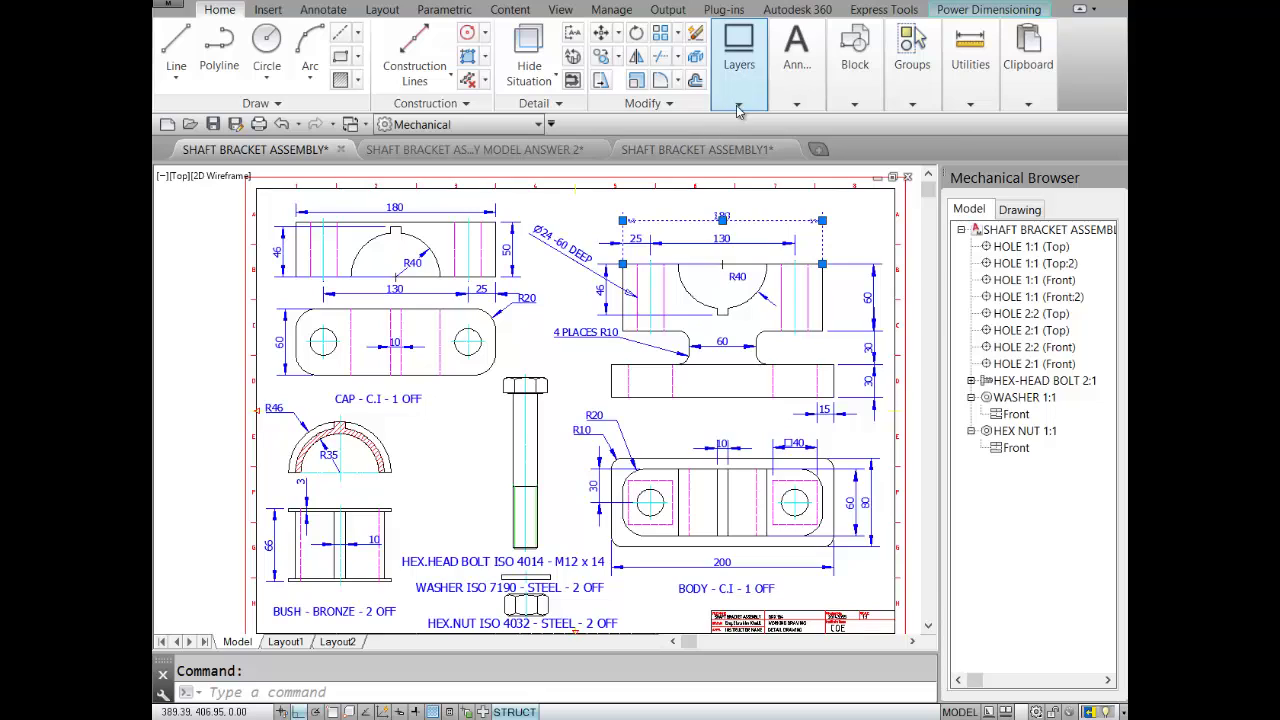
left_click(739, 55)
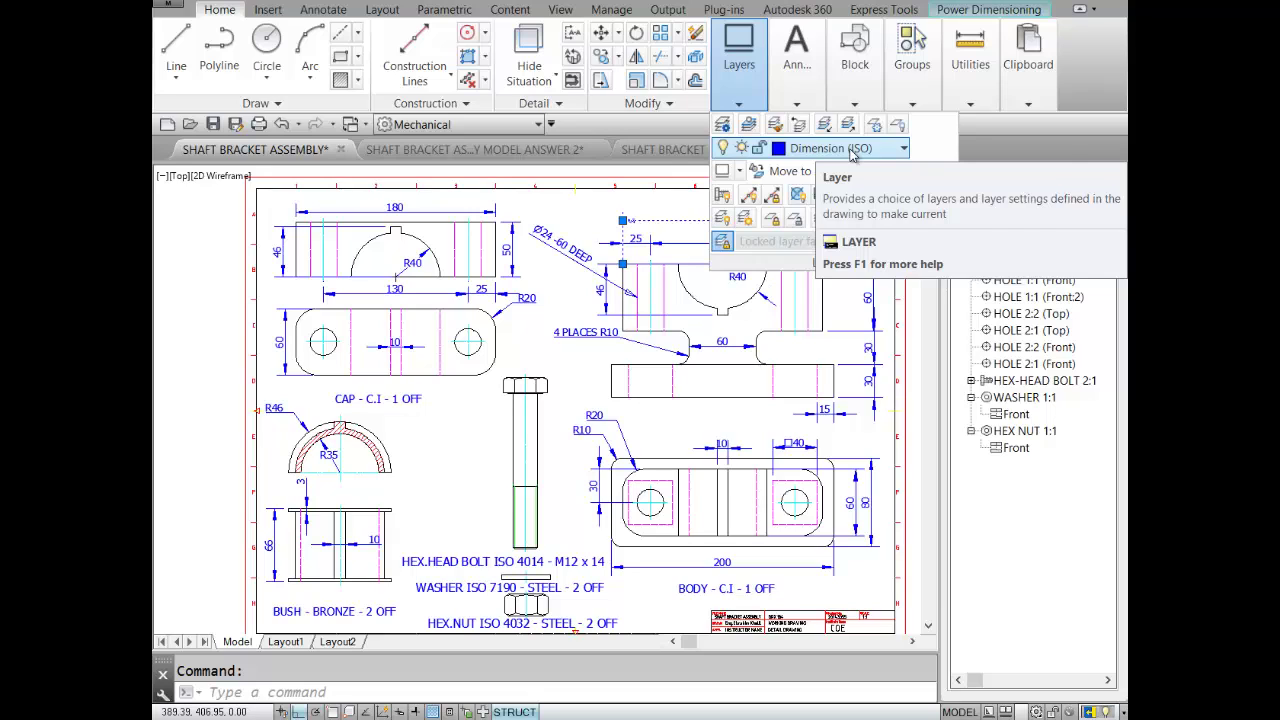
key("Escape")
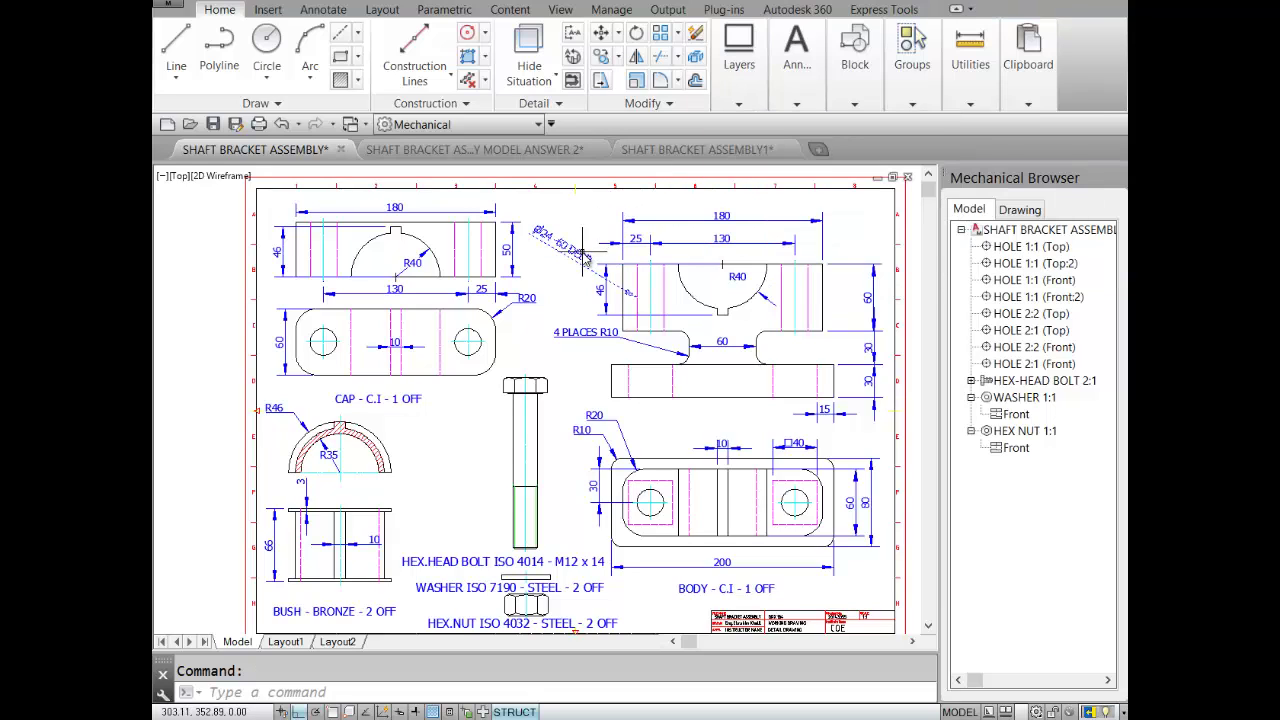
Step: Turn off, freeze and lock the Symbol (ISO) layer
left_click(743, 106)
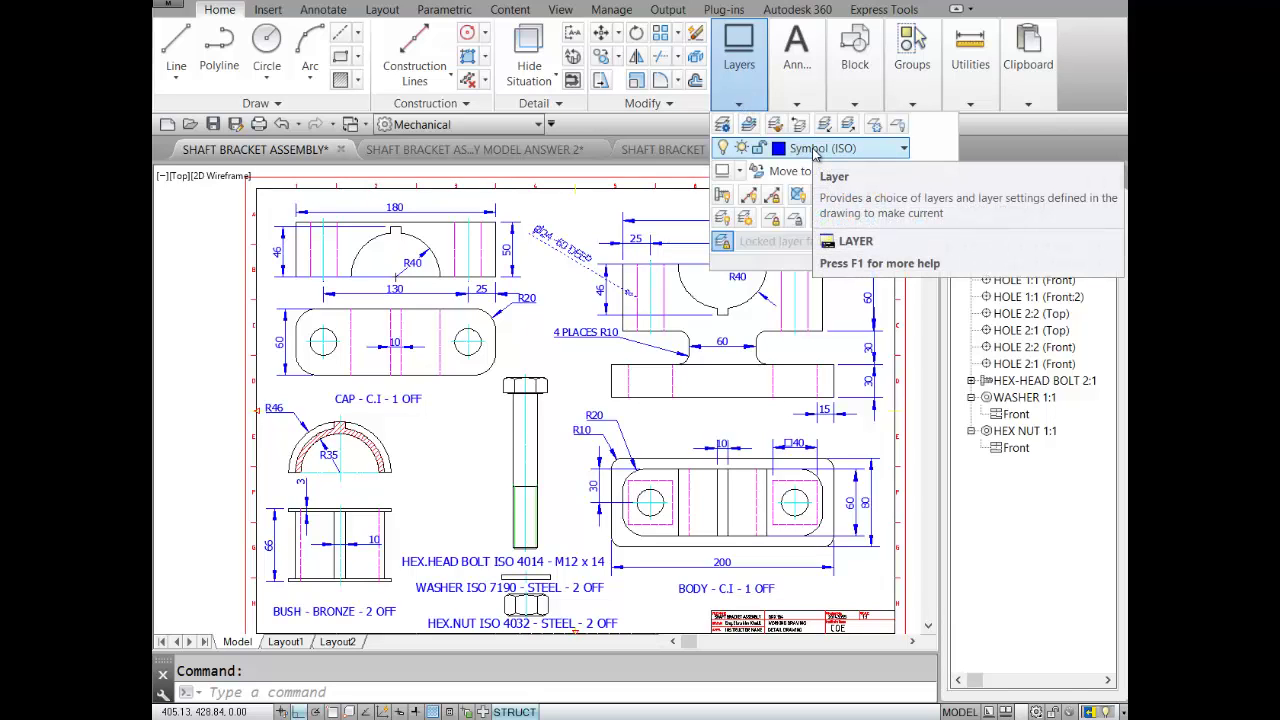
left_click(904, 148)
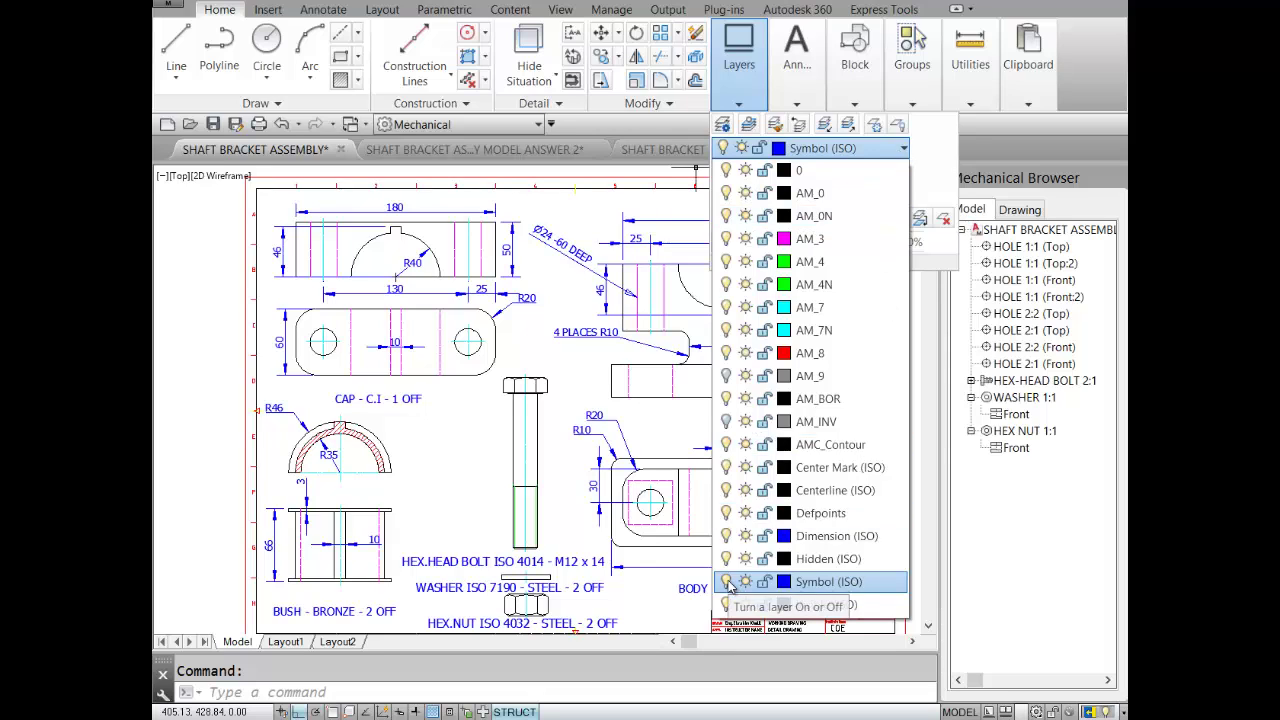
left_click(726, 582)
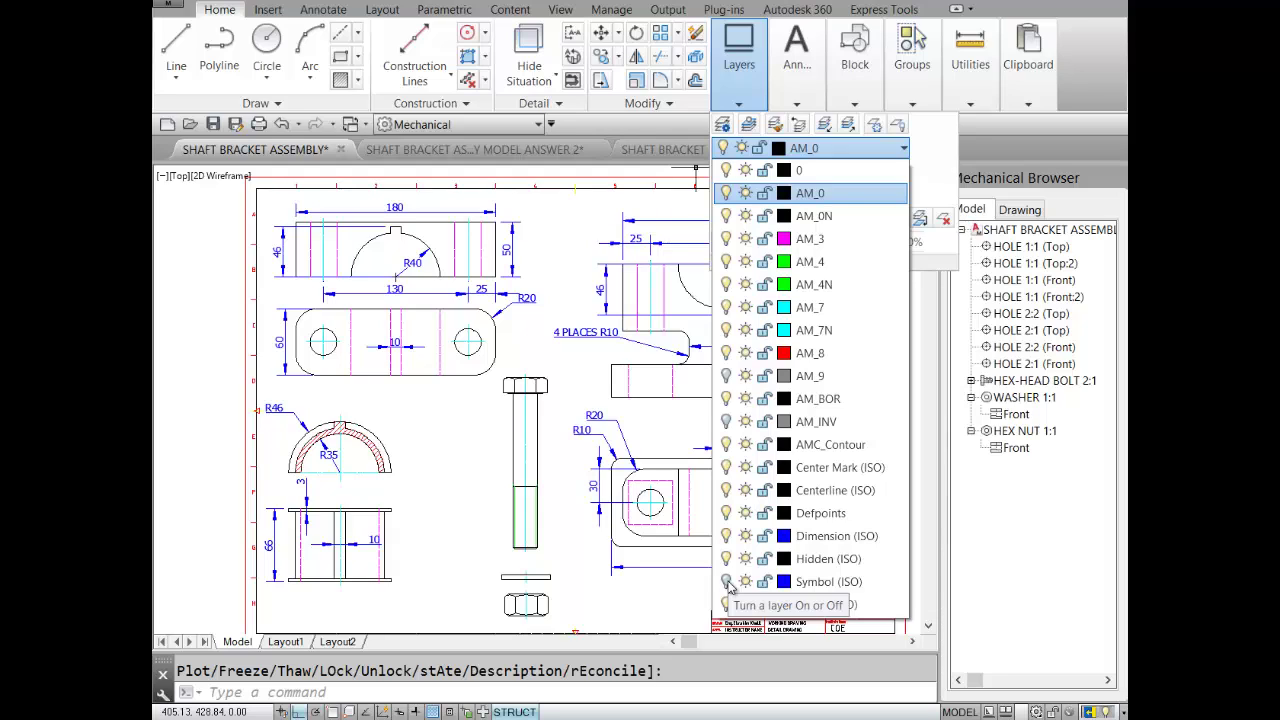
left_click(745, 582)
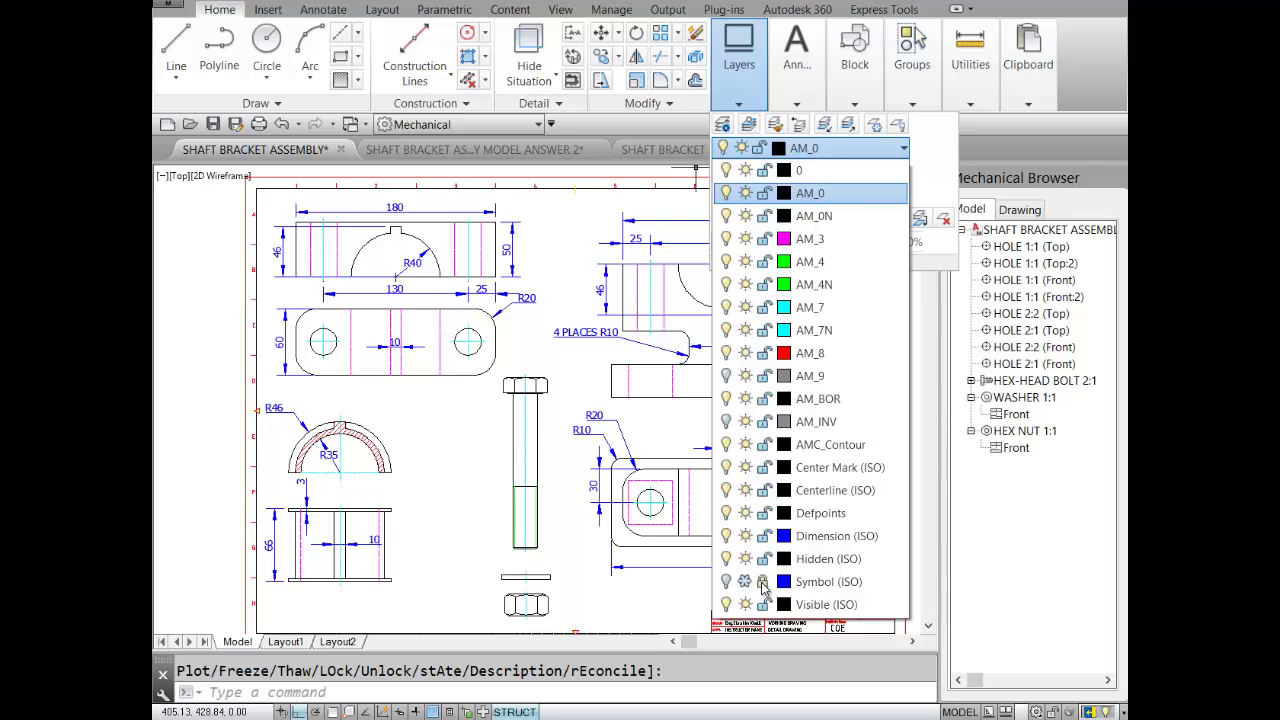
left_click(763, 584)
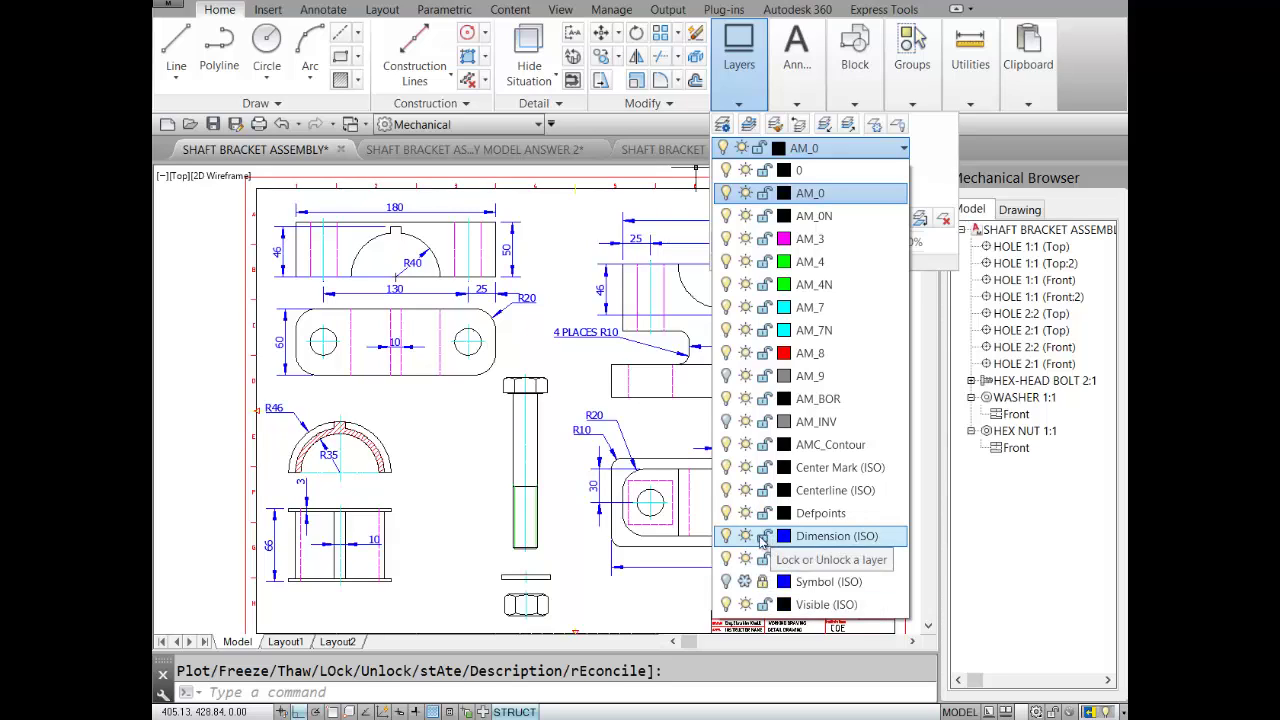
Step: Turn off and freeze the Dimension (ISO) layer
left_click(726, 537)
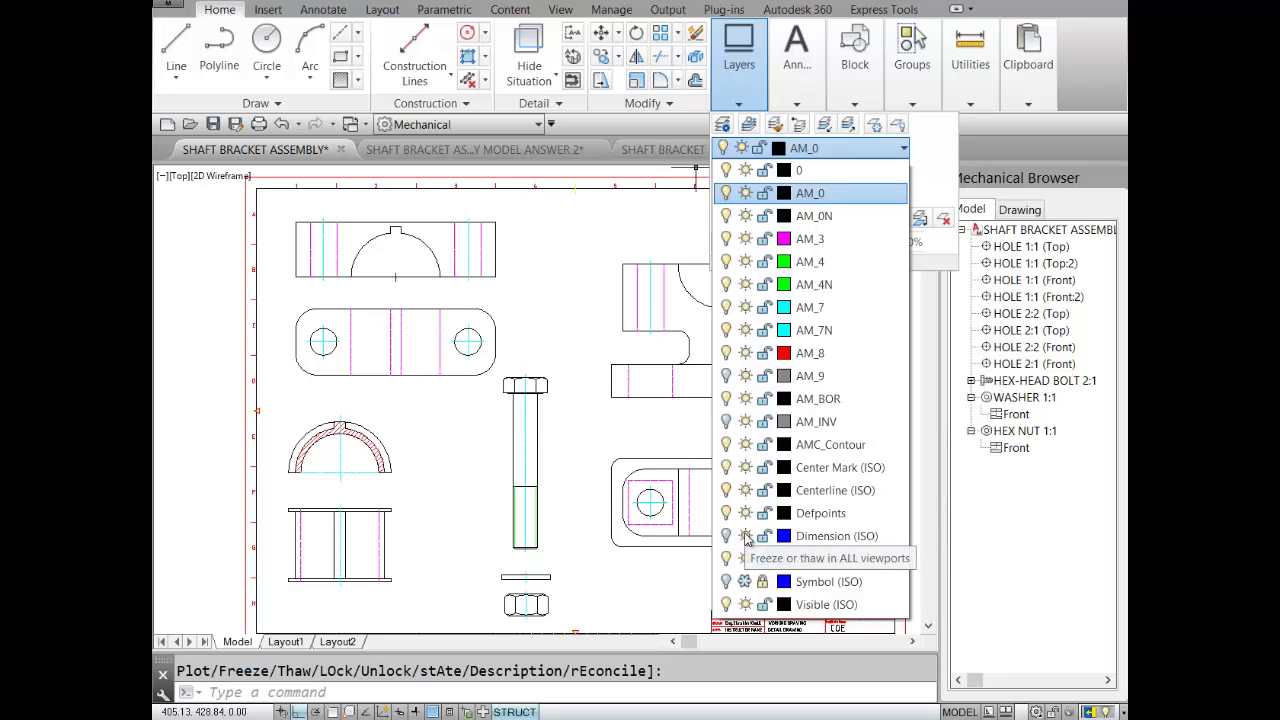
left_click(745, 537)
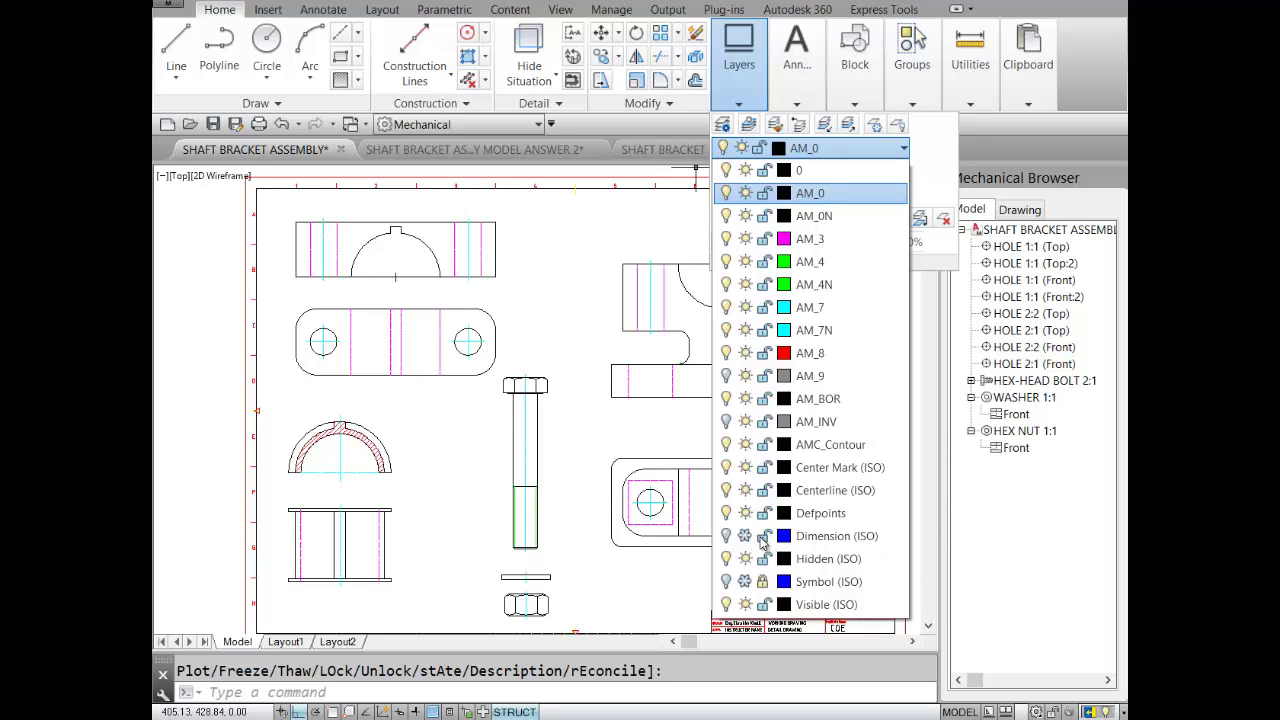
left_click(645, 440)
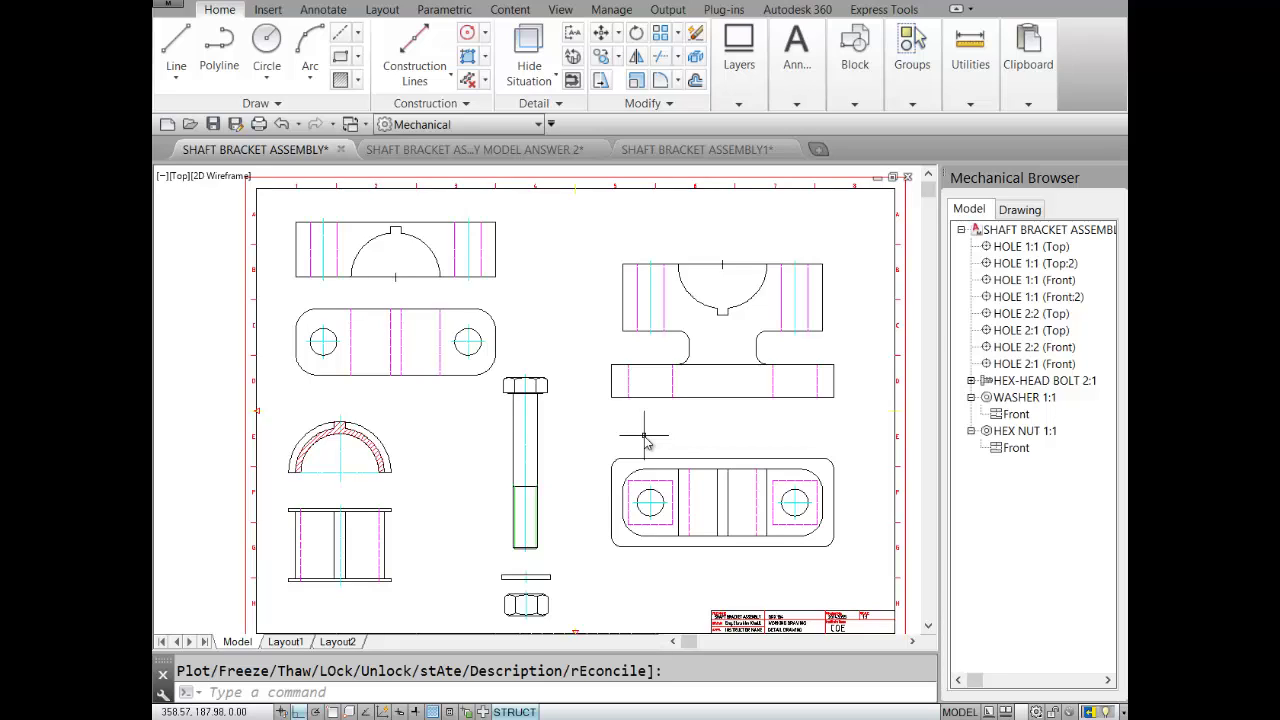
Step: Copy the cap's two top-left views into the blank frame on the right and centre them in view
left_click(620, 62)
left_click(622, 122)
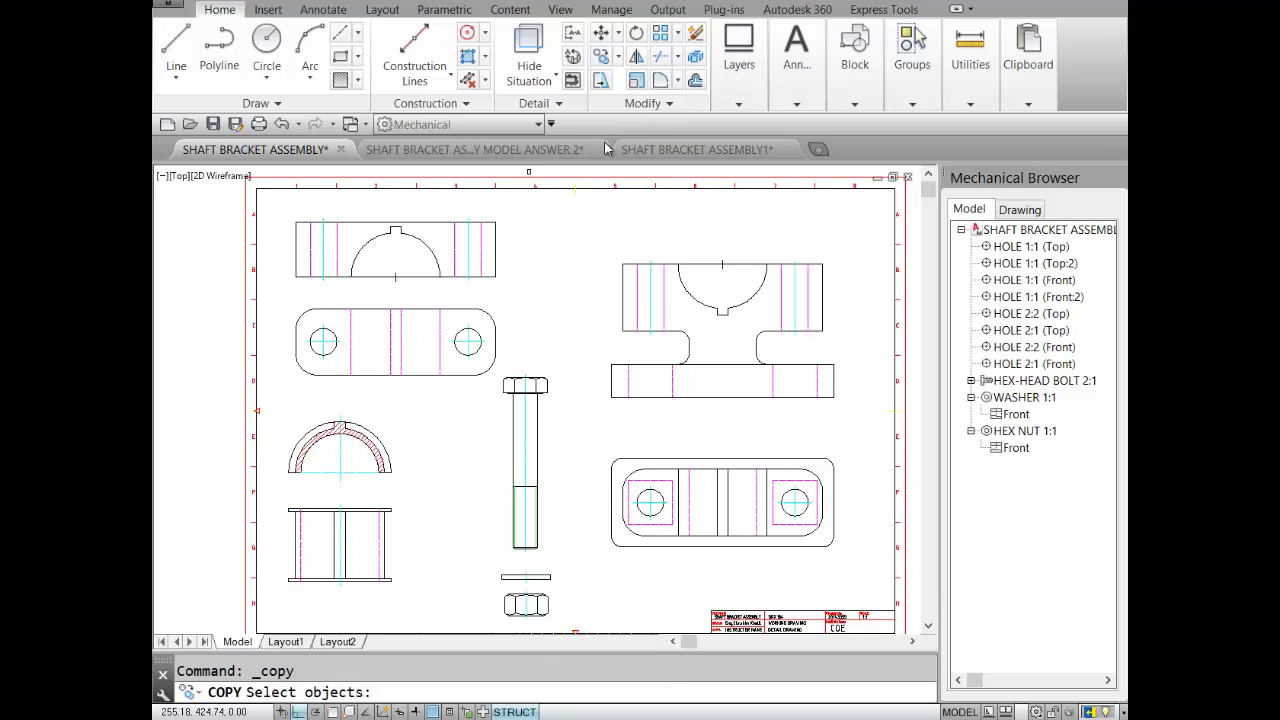
left_click(273, 205)
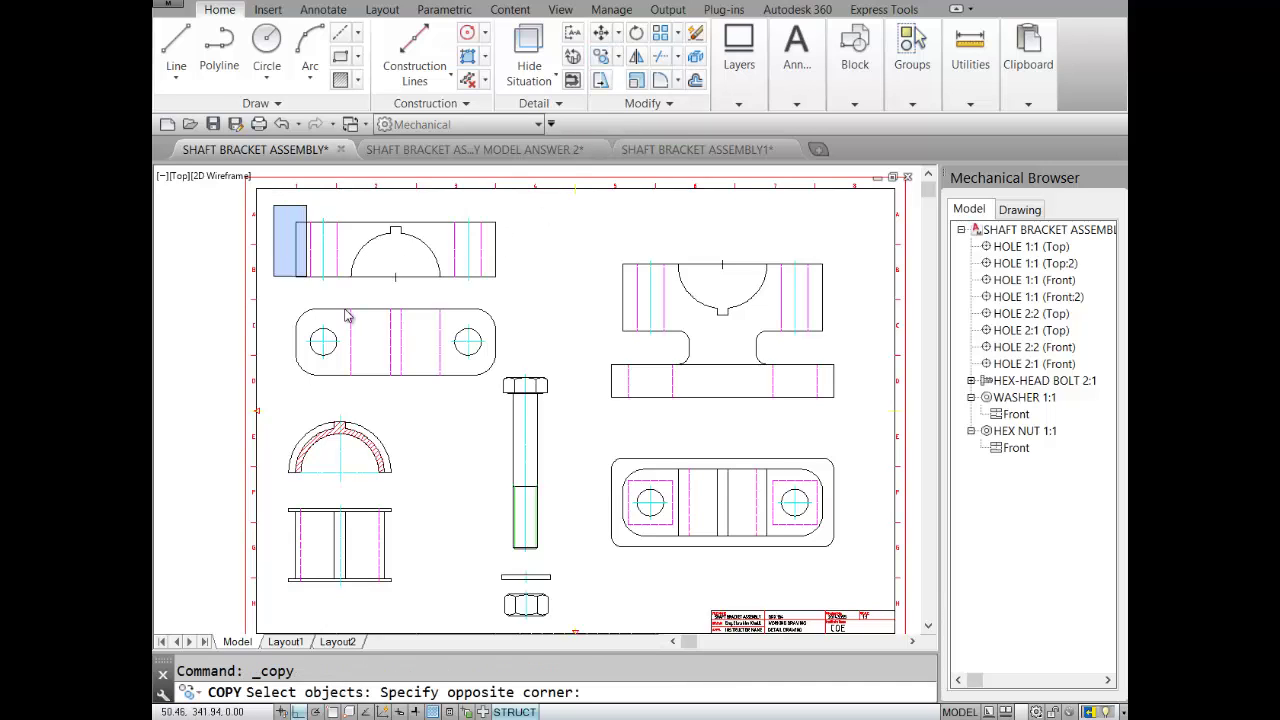
left_click(497, 408)
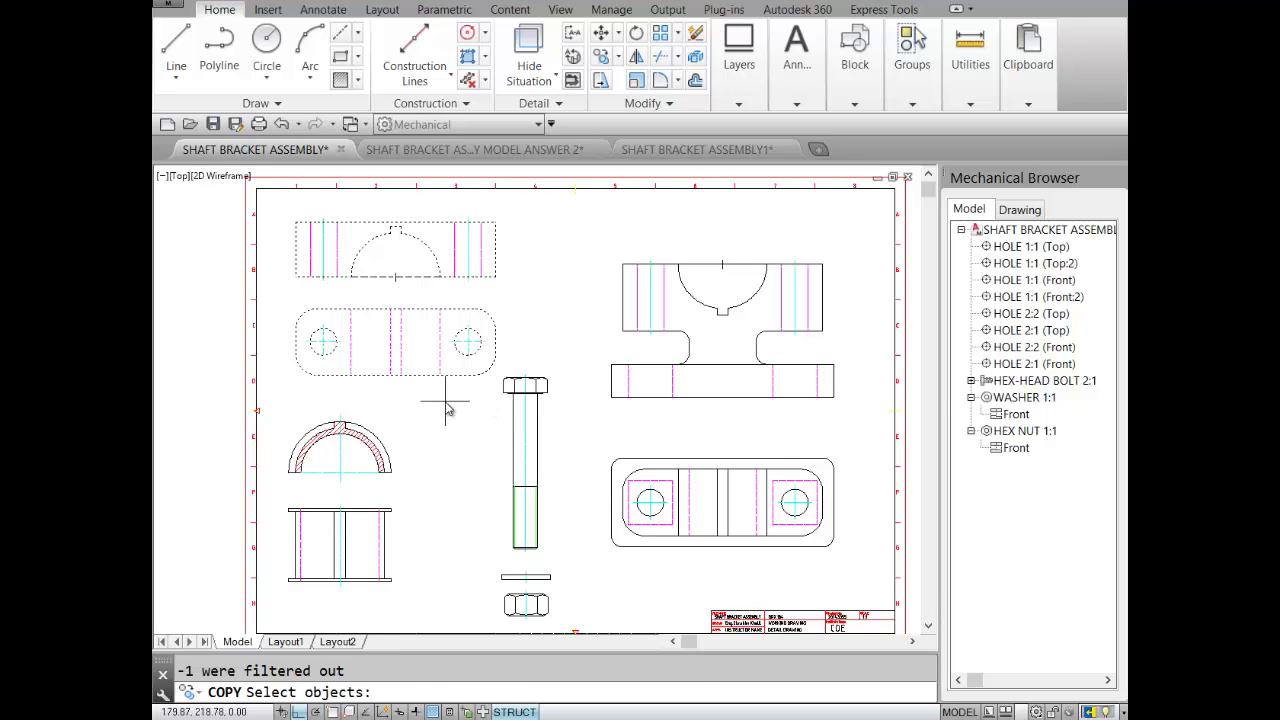
key("Return")
left_click(400, 286)
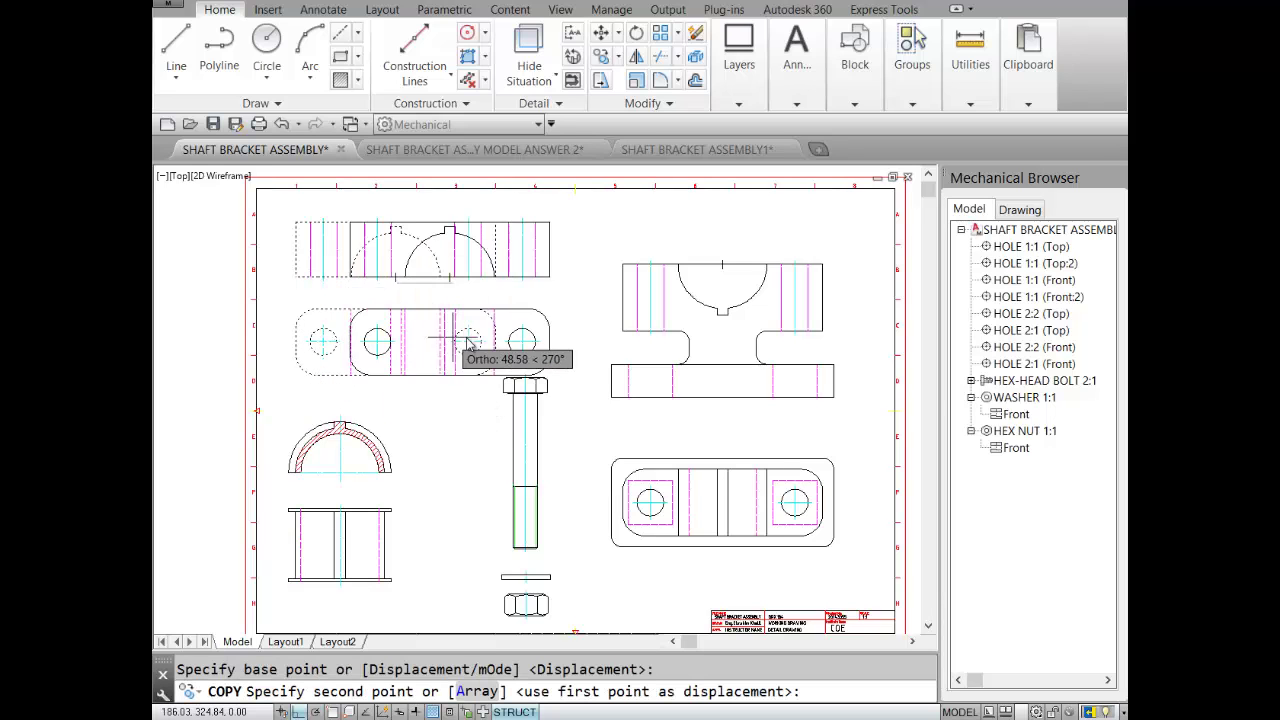
scroll(471, 343, "down", 3)
scroll(392, 367, "up", 2)
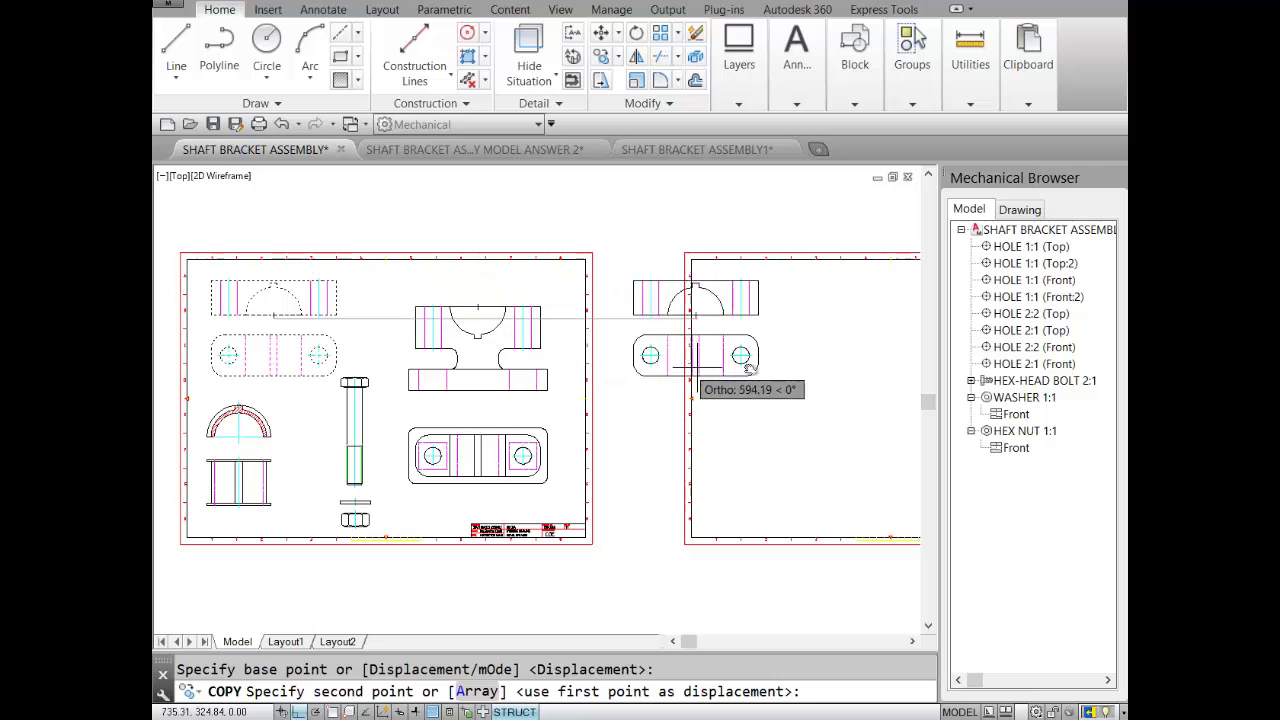
left_click(789, 375)
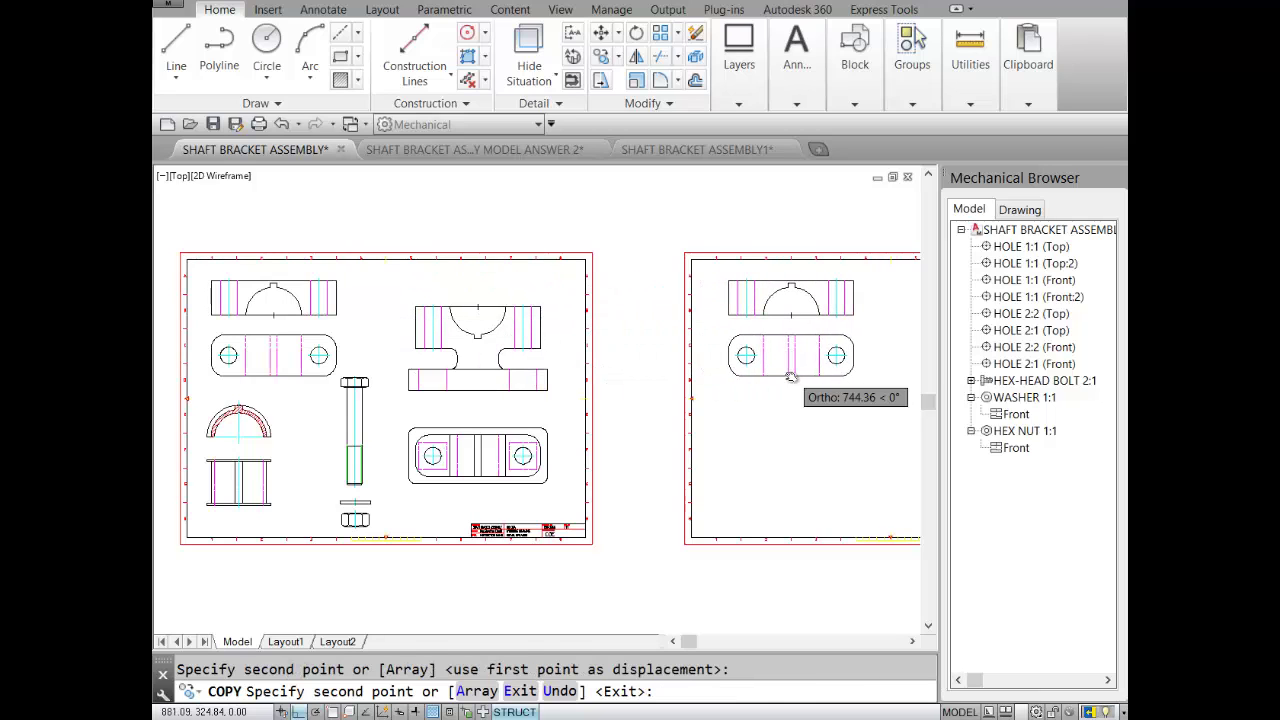
key("Escape")
scroll(731, 320, "up", 2)
mouse_move(731, 320)
middle_mouse_down()
mouse_move(366, 331)
mouse_move(238, 312)
middle_mouse_up()
scroll(250, 316, "up", 1)
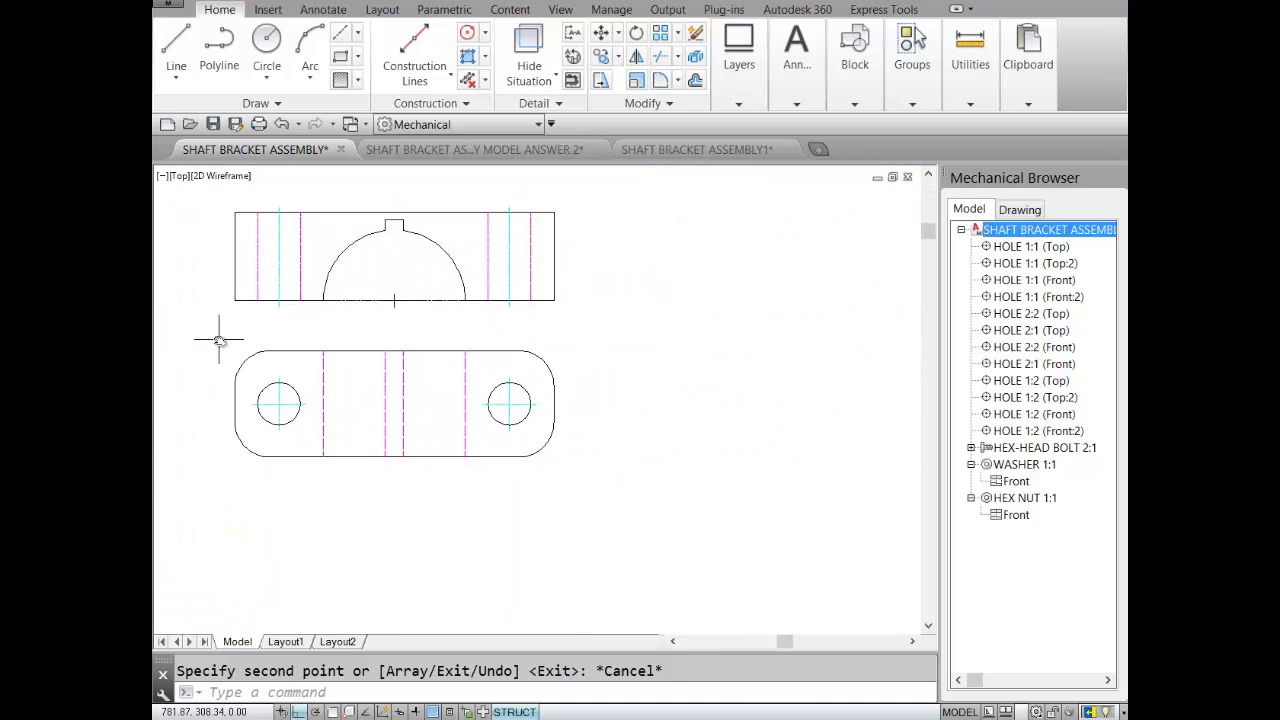
Step: Draw a centerline across the lower view from its left edge to its right edge, with Osnap on
left_click(340, 32)
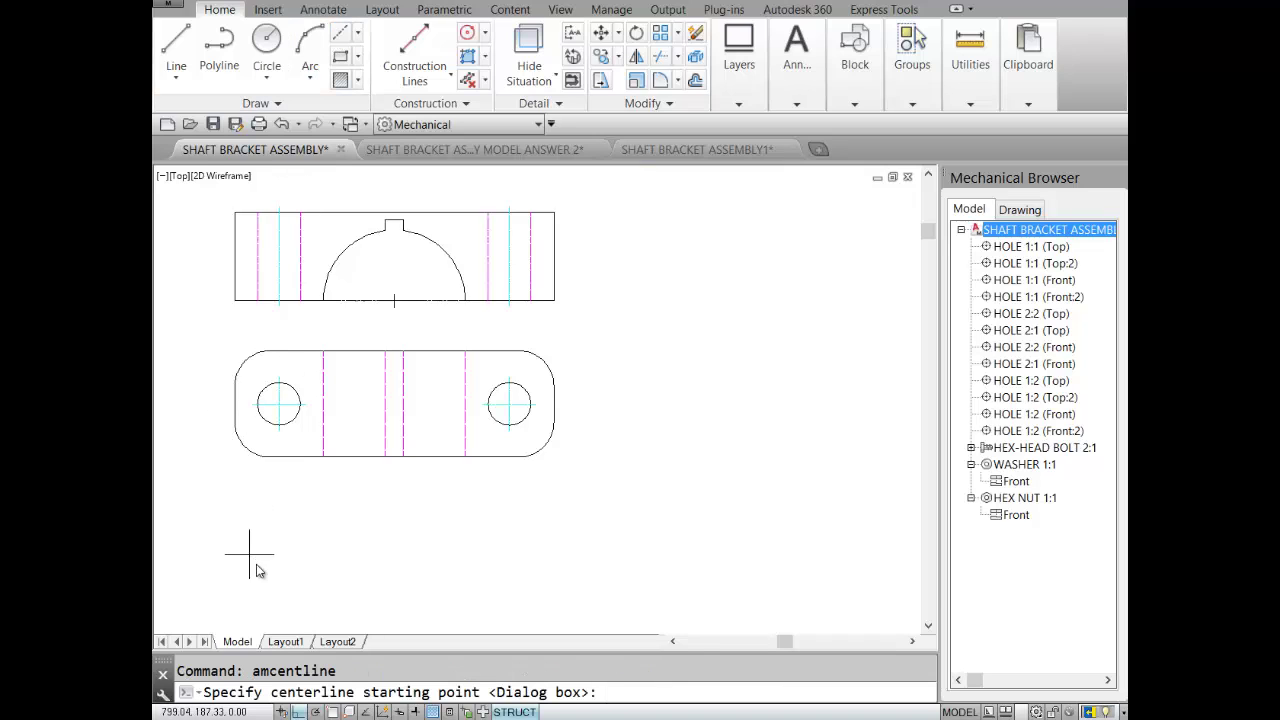
left_click(333, 711)
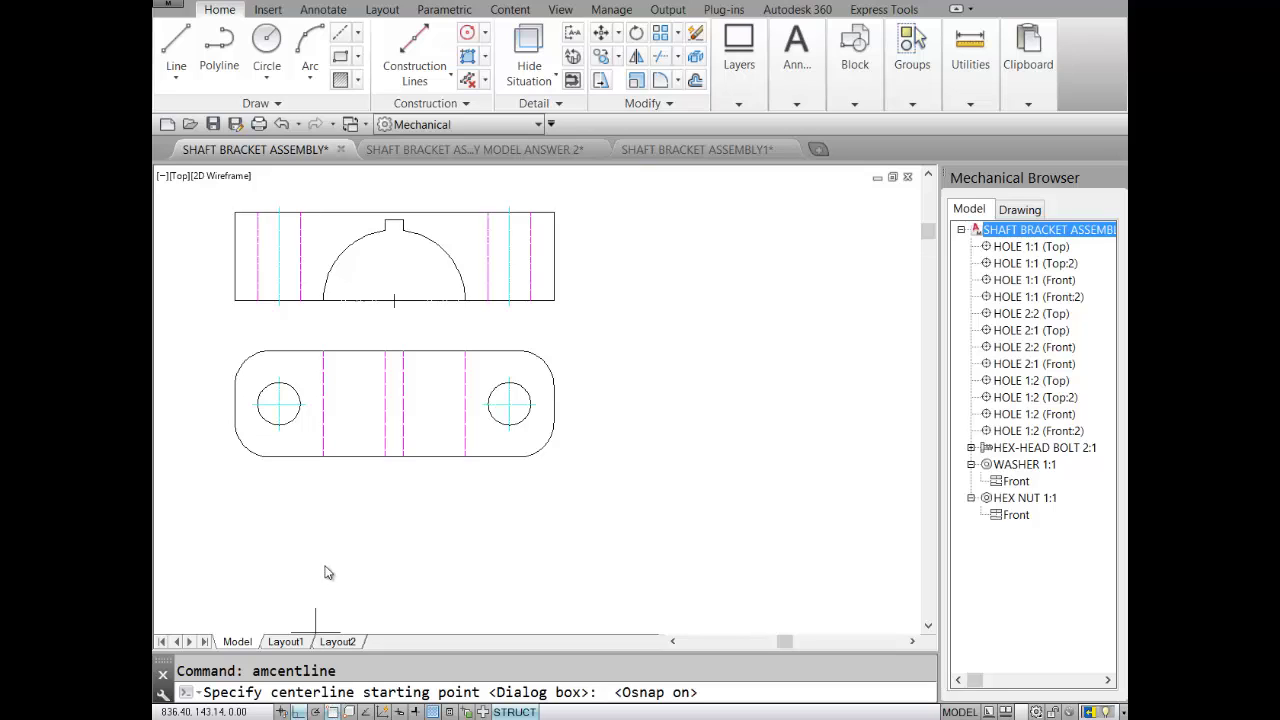
left_click(234, 406)
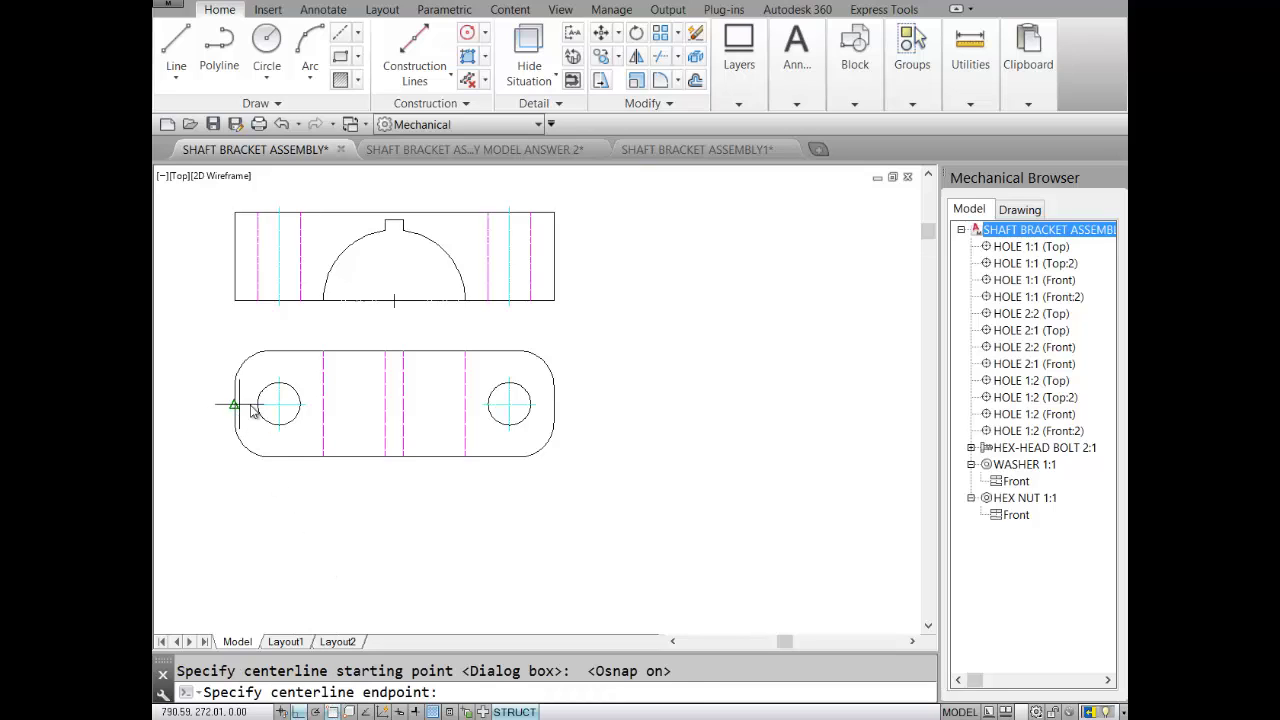
left_click(554, 408)
key("Escape")
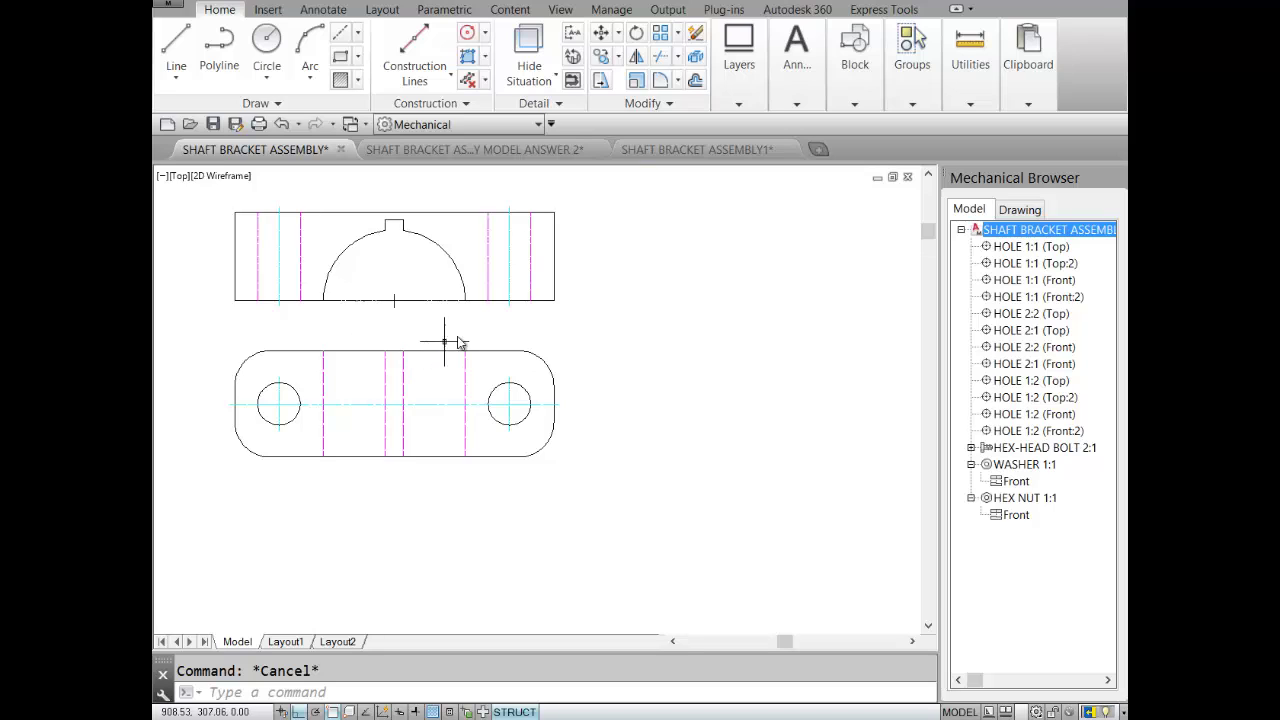
Step: Move the upper view's left and right hole lines onto layer AM_0
left_click(506, 280)
left_click(281, 279)
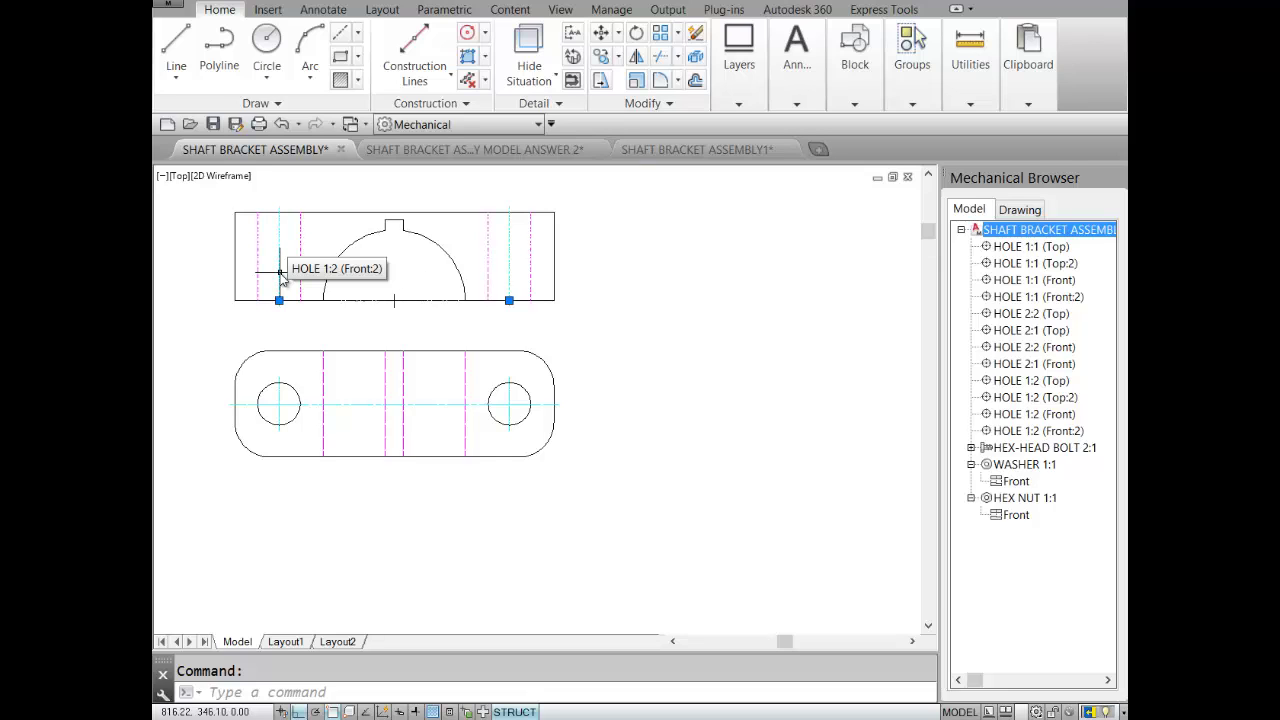
left_click(739, 104)
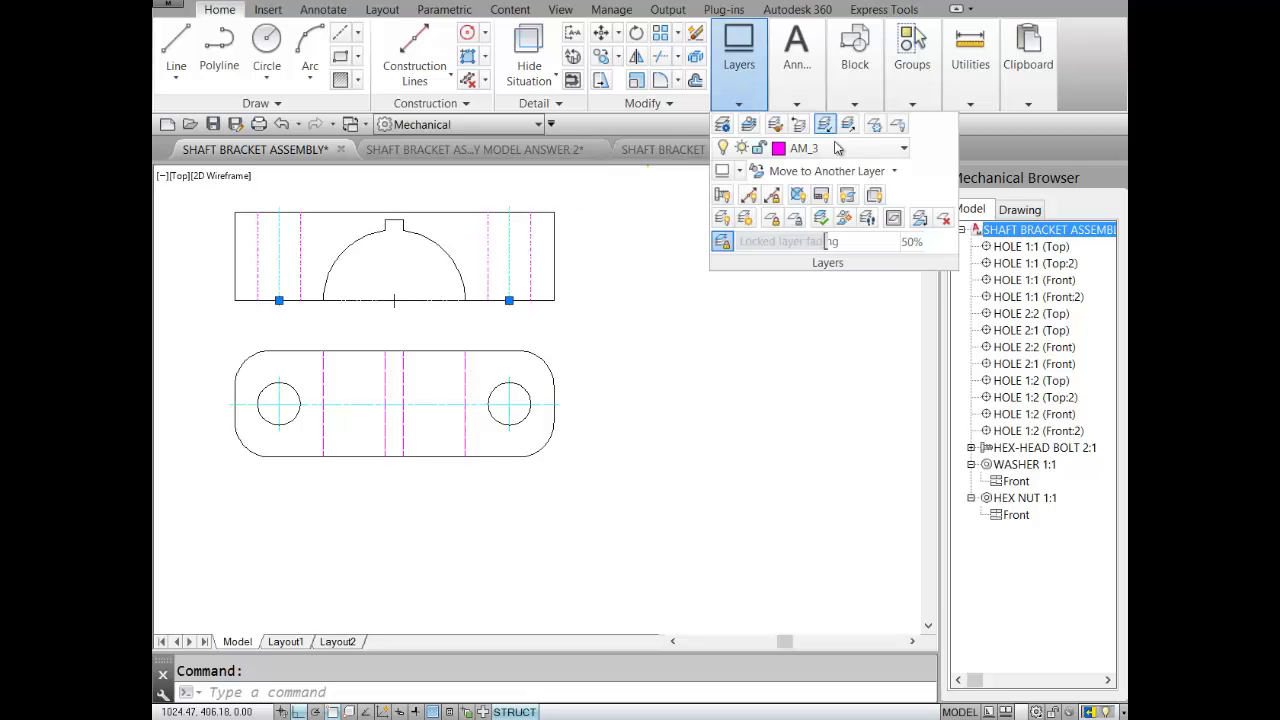
left_click(903, 150)
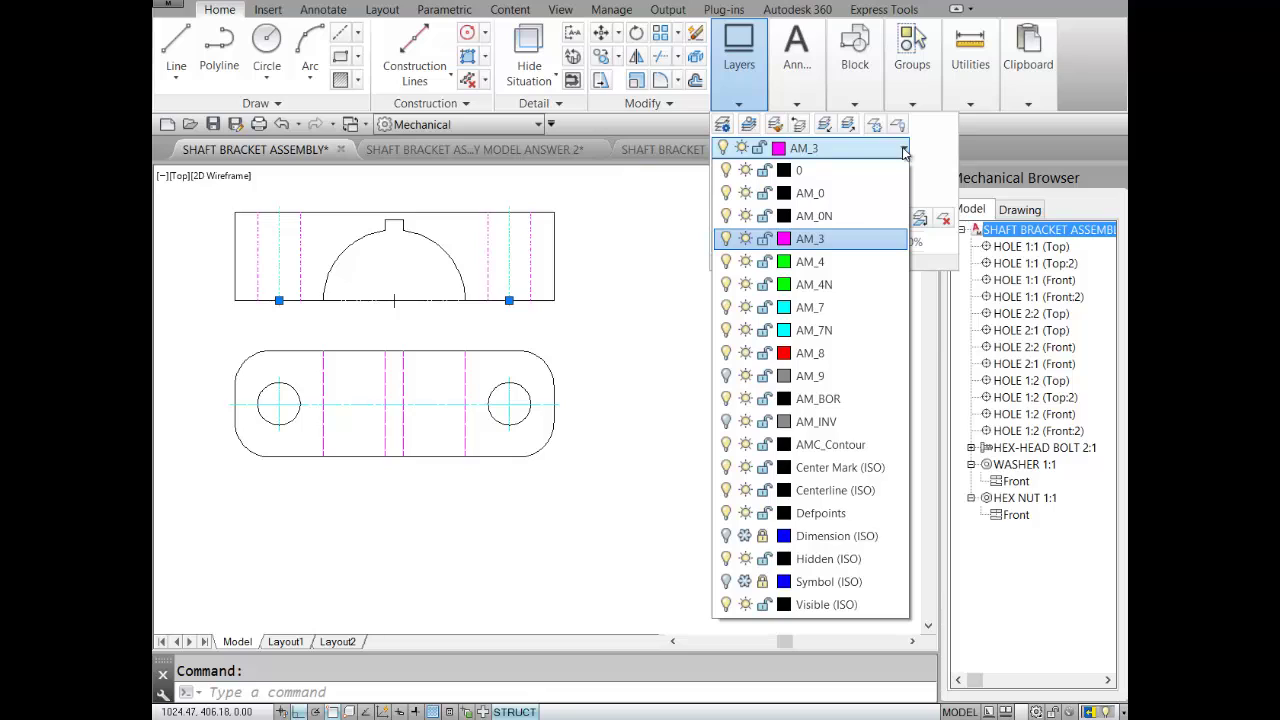
left_click(810, 193)
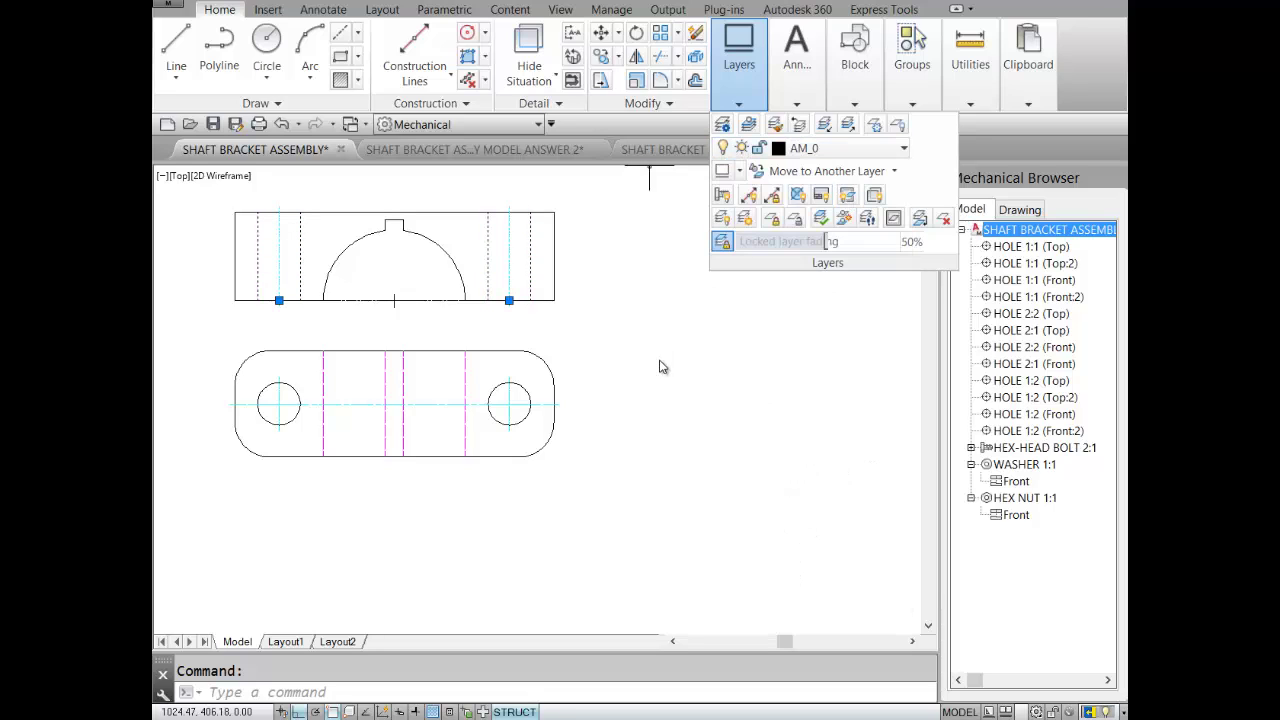
key("Escape")
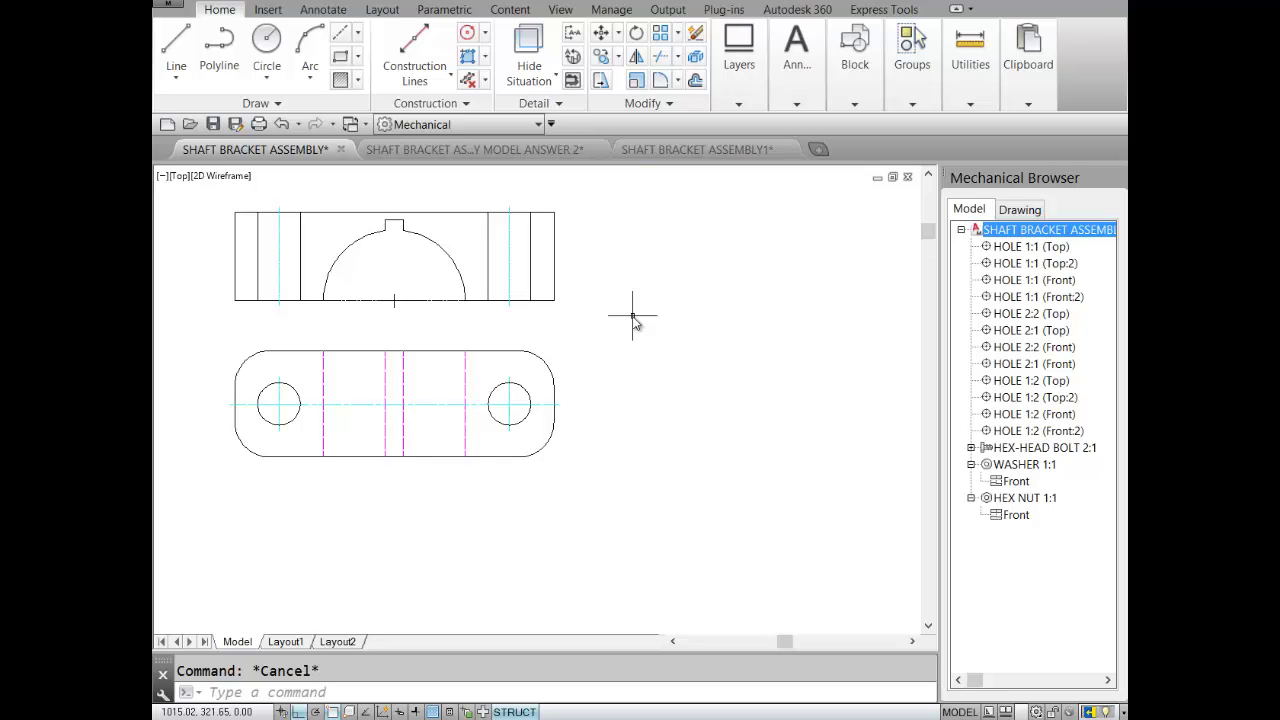
Step: Hatch the right strip, central arch region and left strip with the 45 deg. 5 mm/0.22 inch pattern
left_click(357, 82)
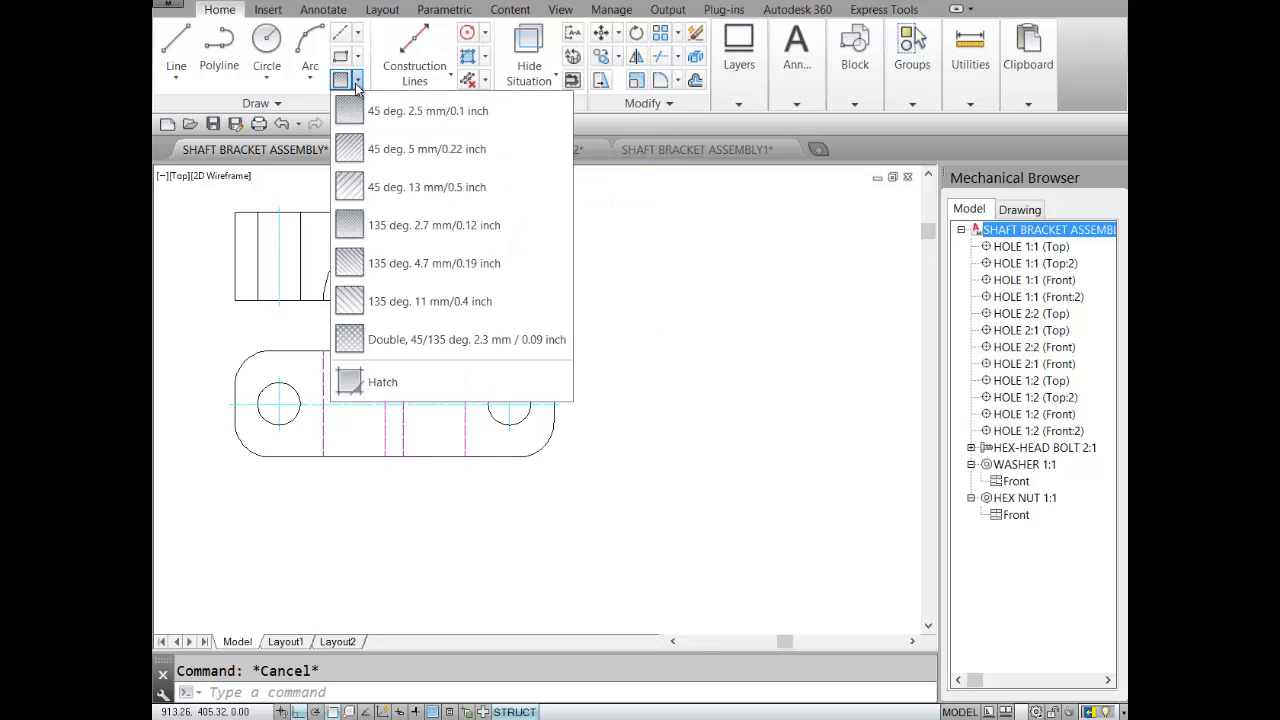
left_click(355, 150)
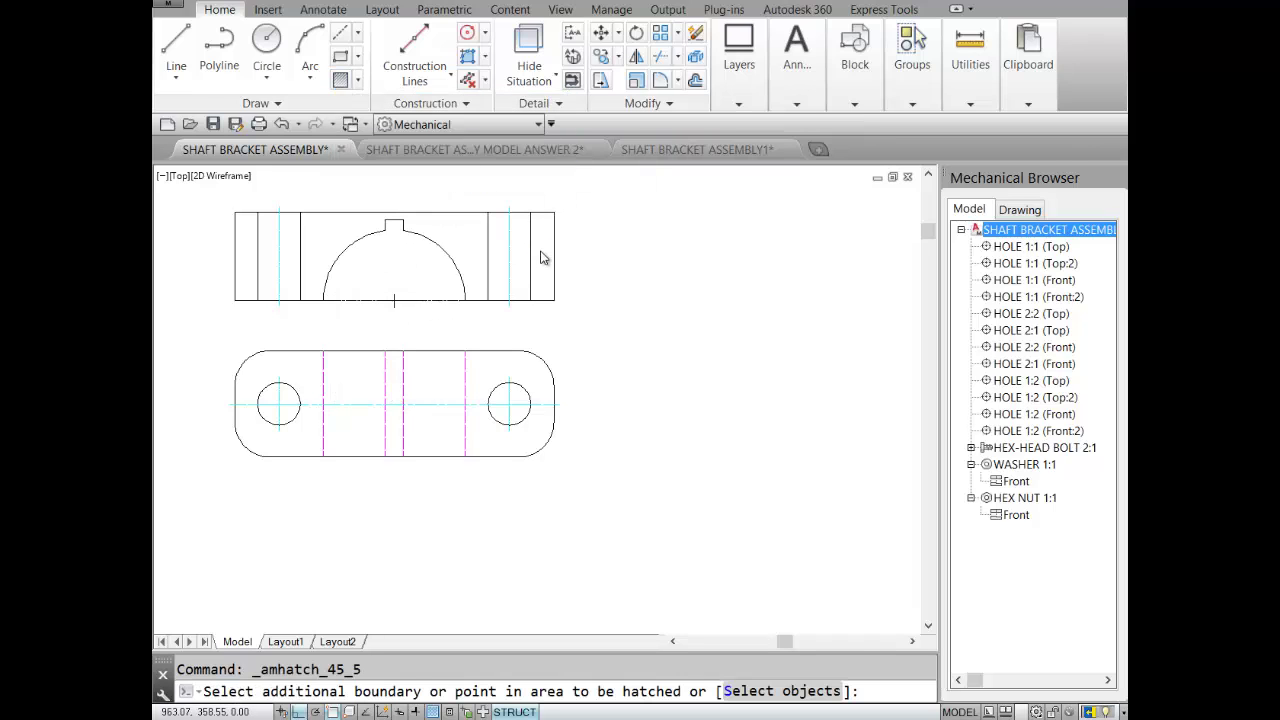
left_click(541, 258)
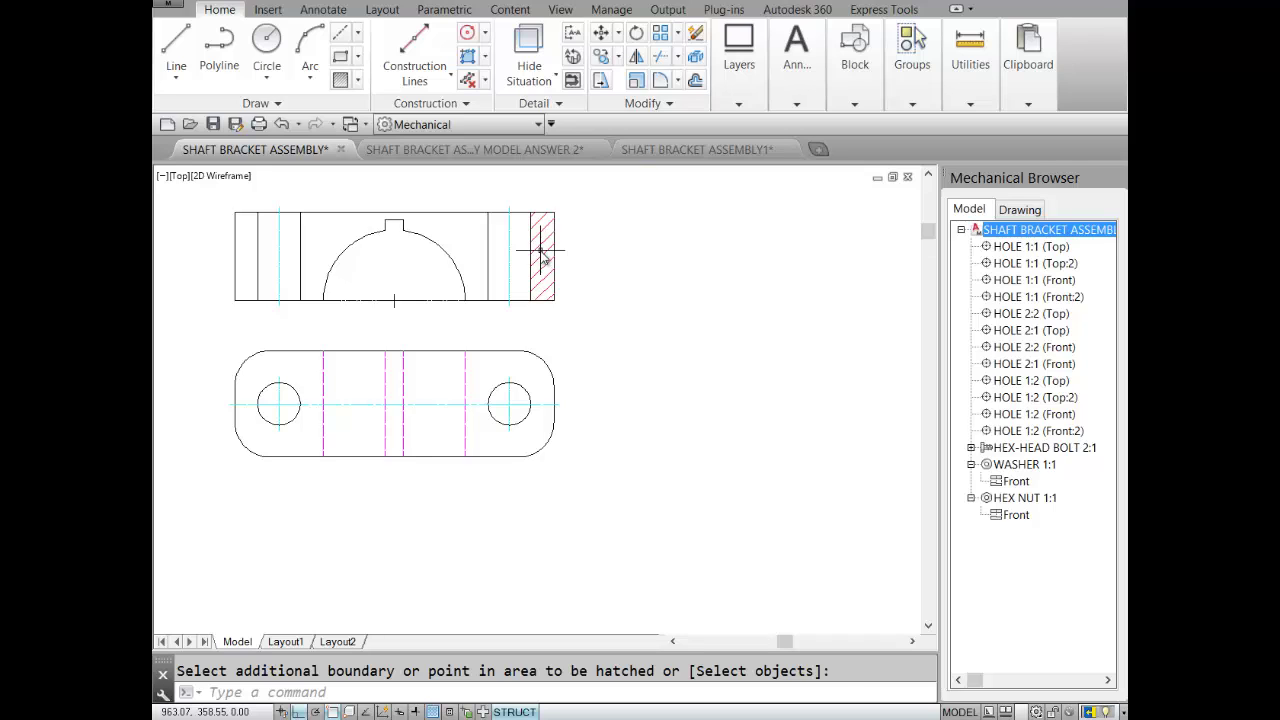
left_click(465, 240)
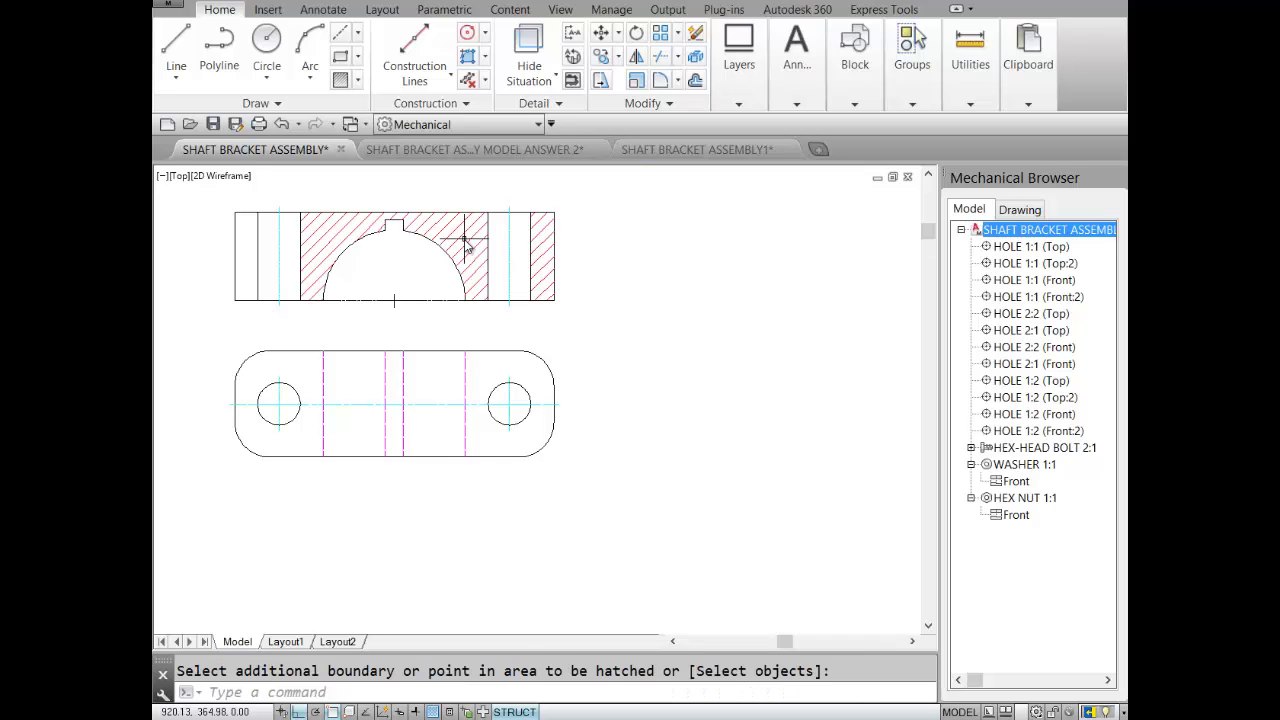
left_click(247, 255)
key("Escape")
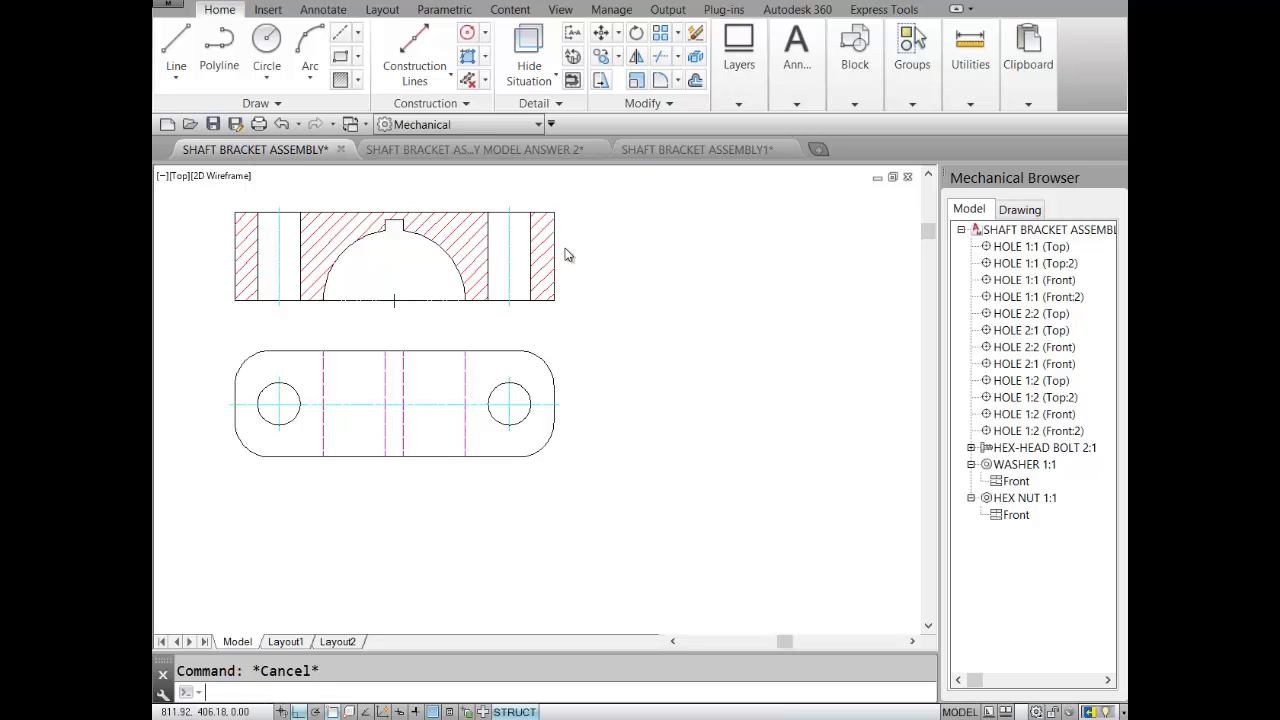
Step: Save the drawing and copy both cap views to the clipboard
key("ctrl+s")
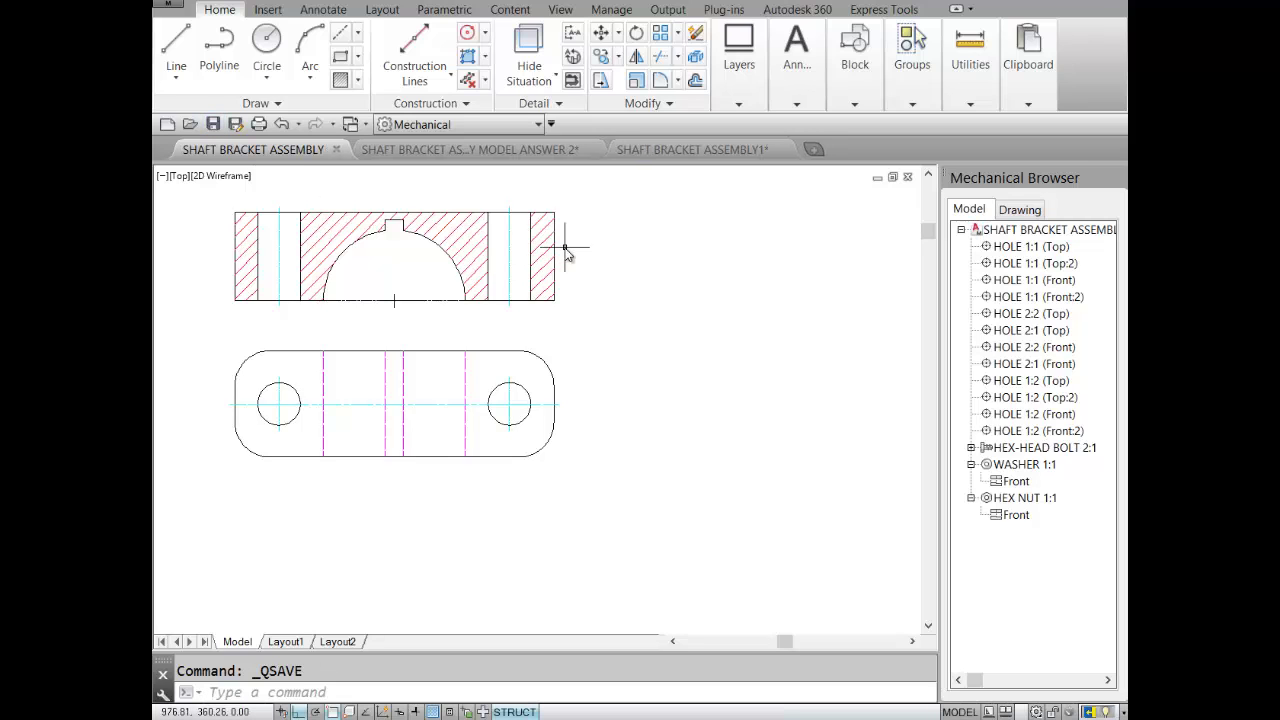
left_click(219, 194)
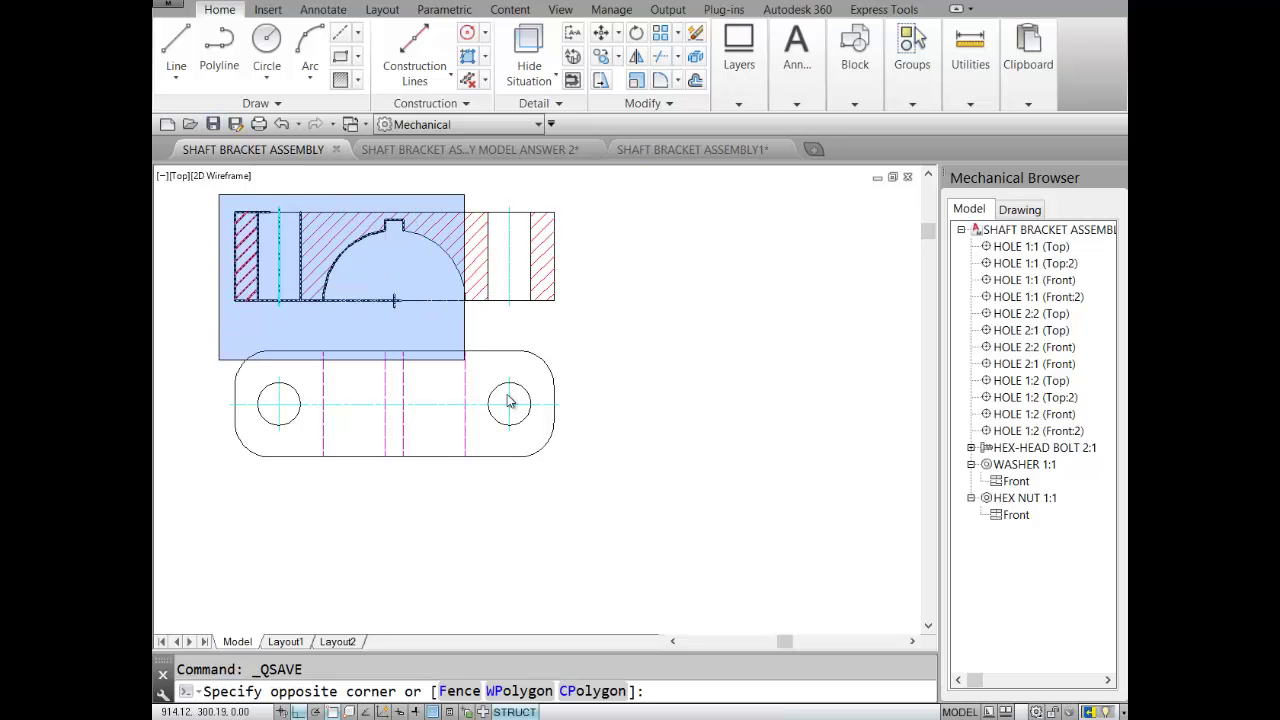
left_click(615, 500)
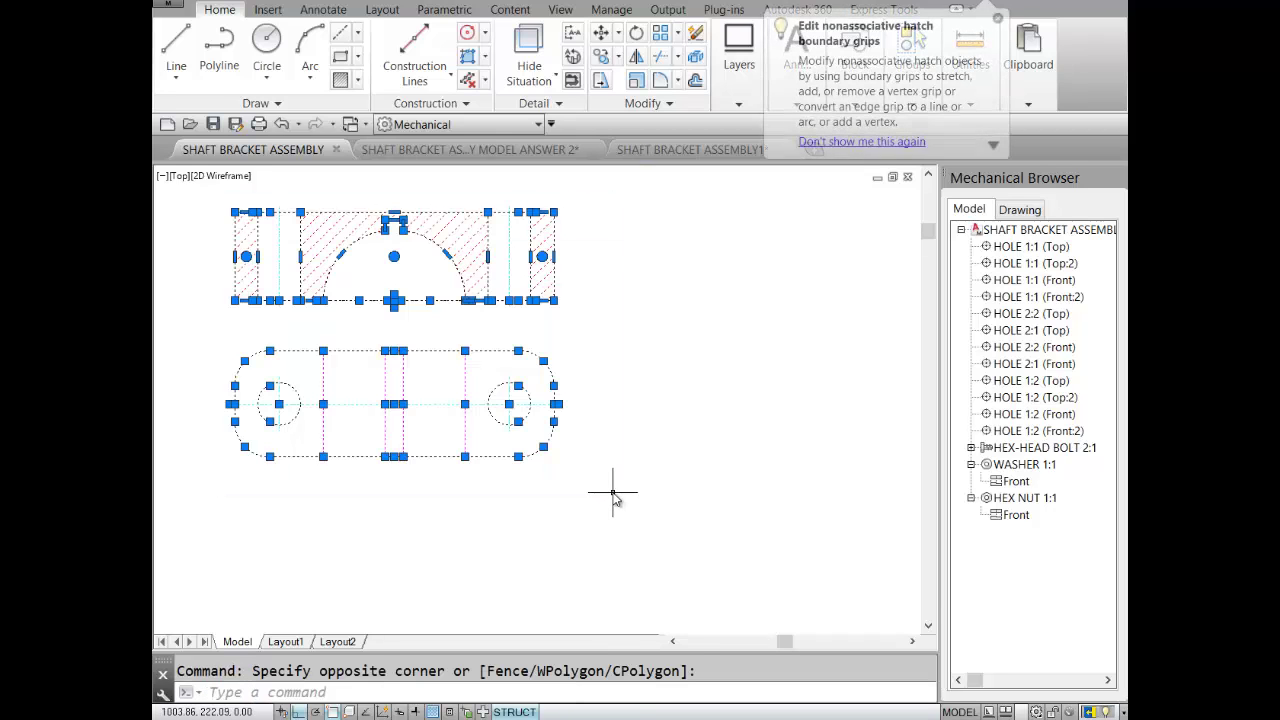
right_click(535, 456)
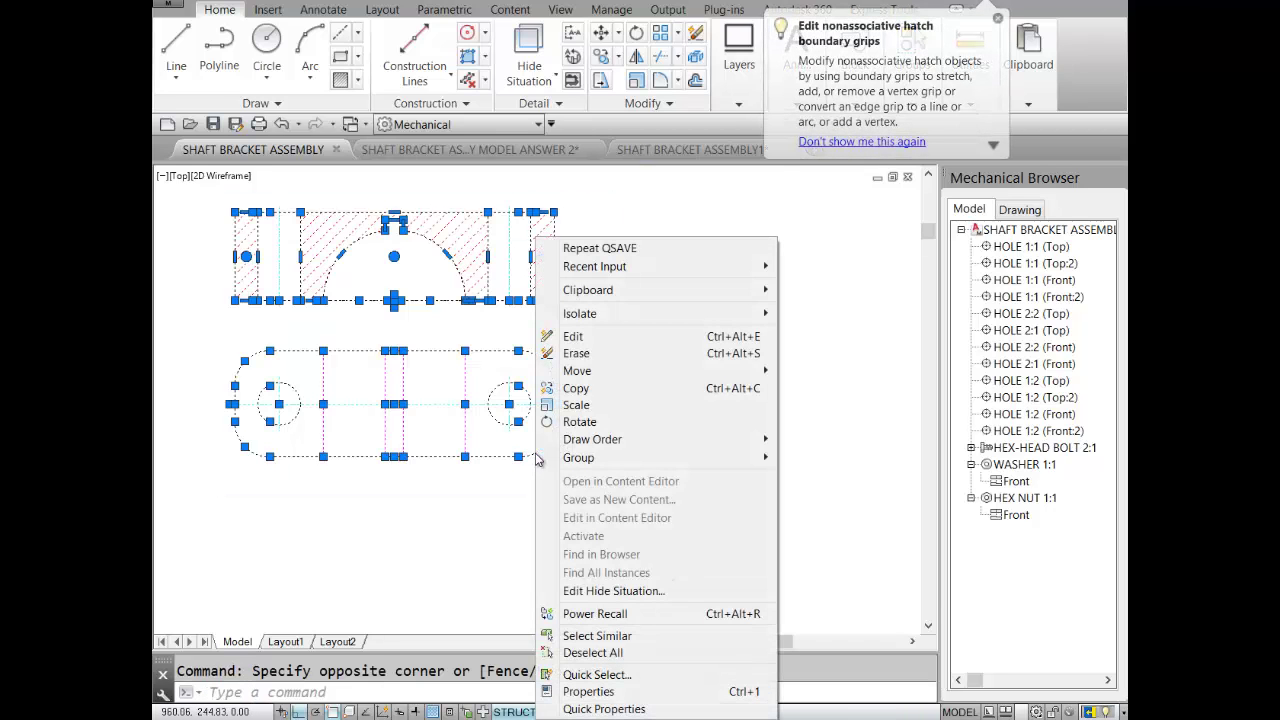
mouse_move(613, 299)
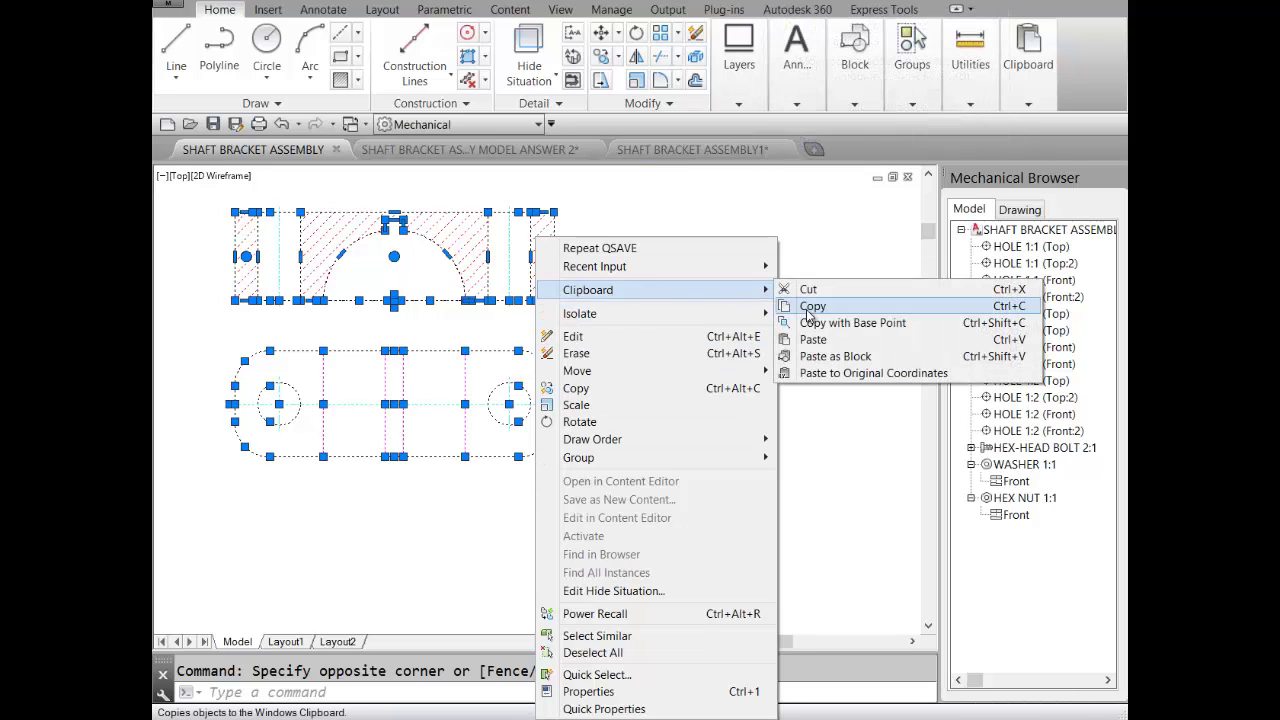
left_click(809, 307)
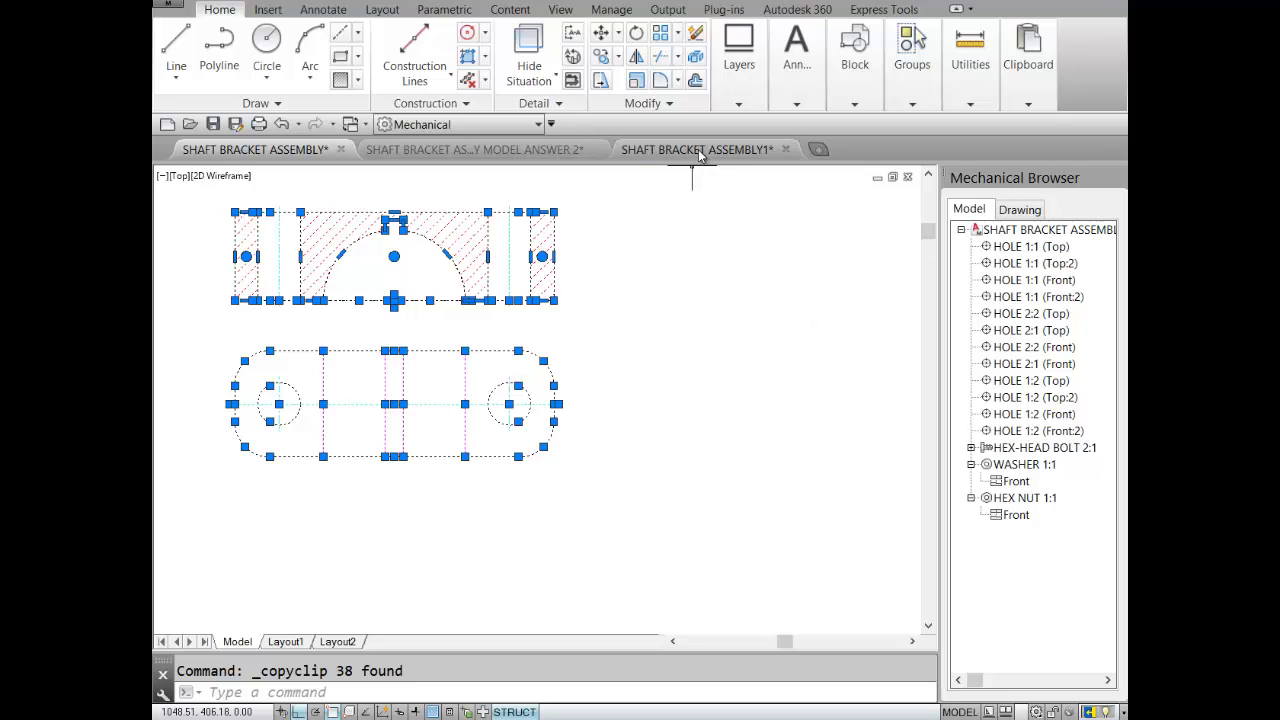
Step: Paste the cap views onto the empty SHAFT BRACKET ASSEMBLY1 sheet
left_click(700, 150)
middle_click(569, 346)
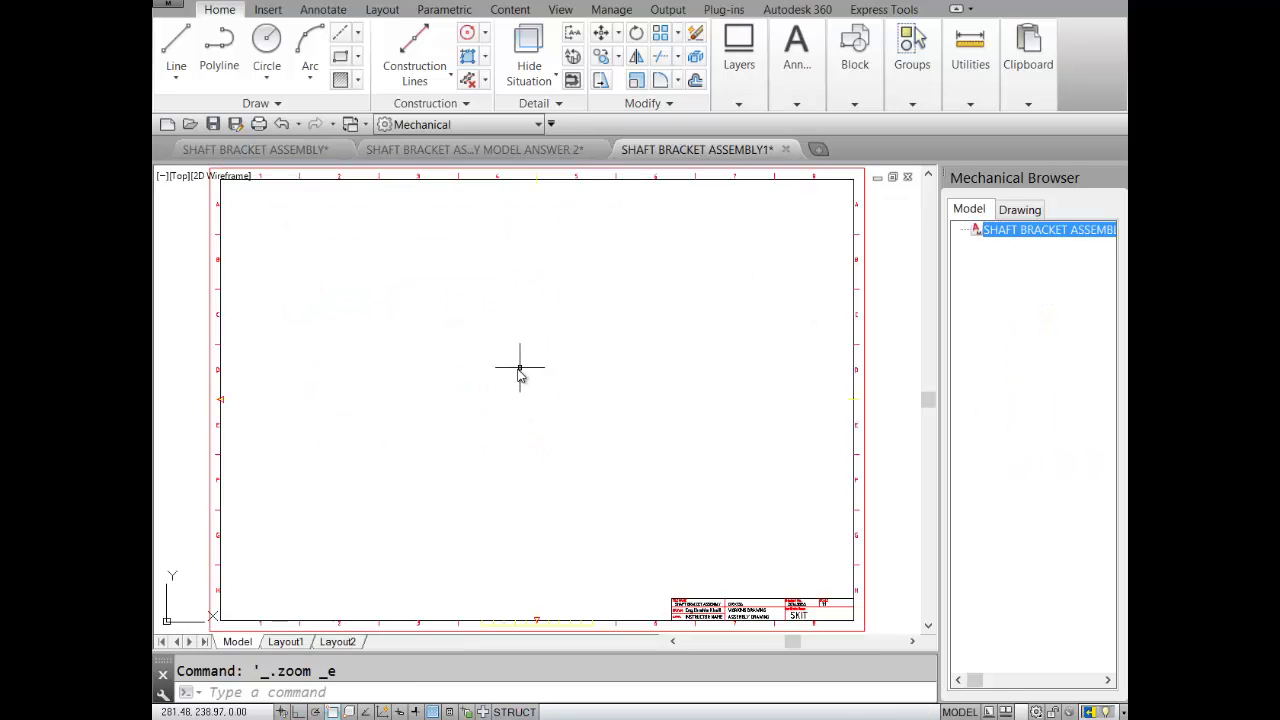
right_click(381, 346)
mouse_move(427, 402)
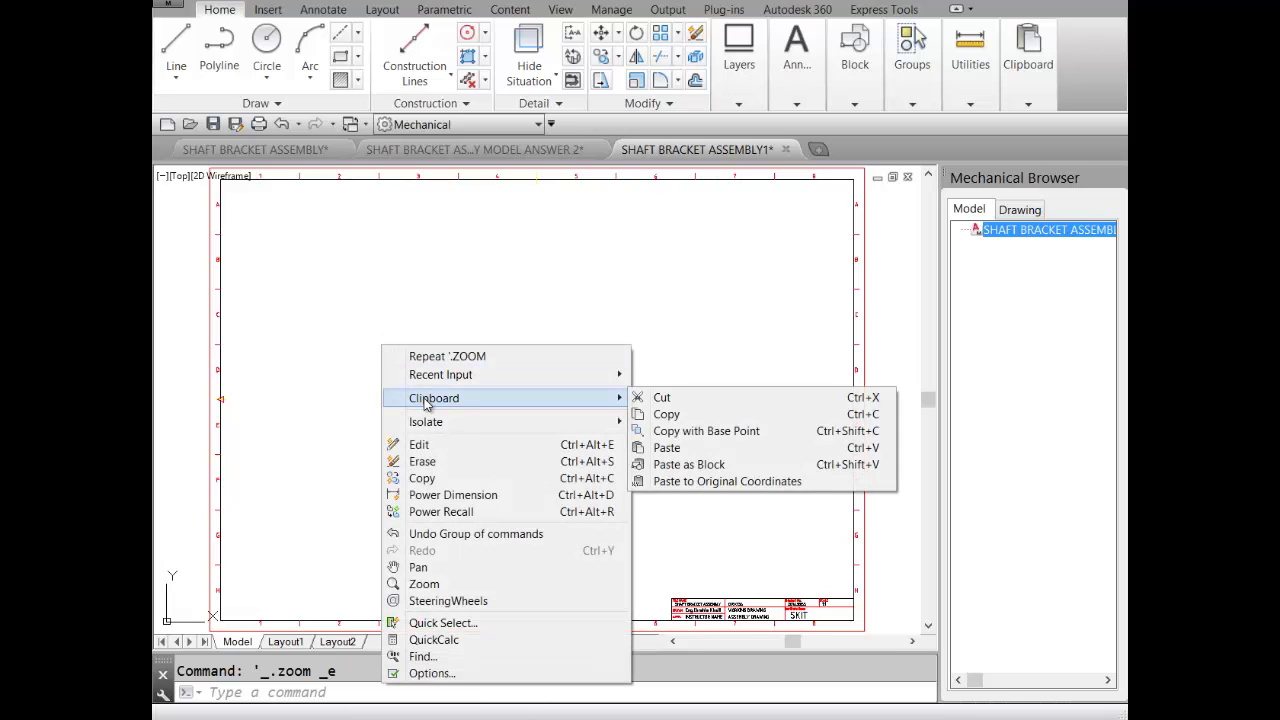
left_click(690, 447)
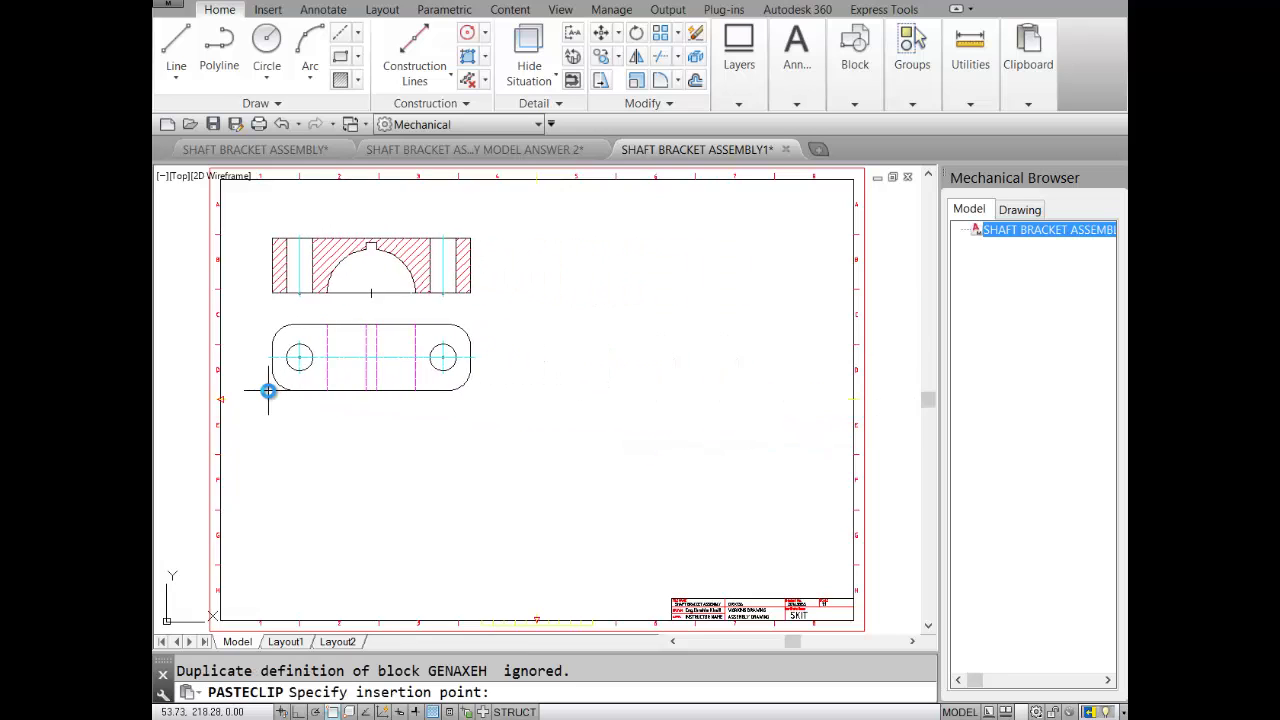
left_click(268, 391)
key("Escape")
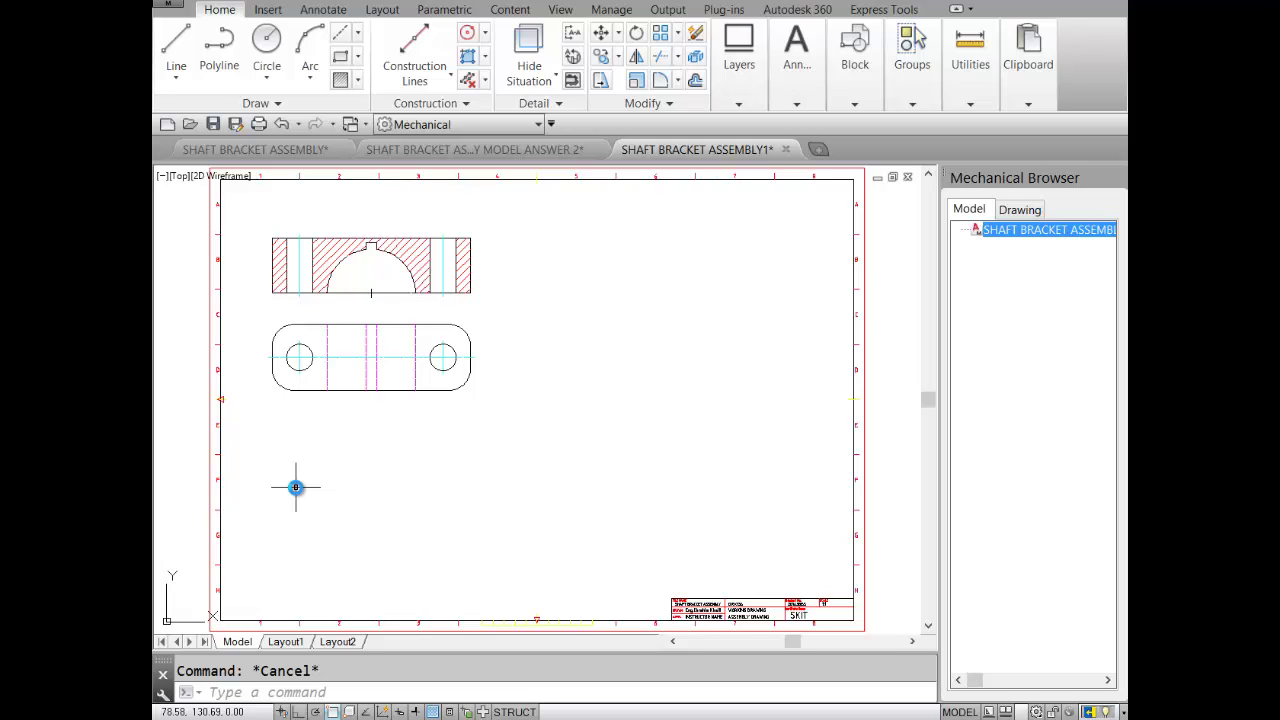
Step: Return to SHAFT BRACKET ASSEMBLY and bring the left sheet's base views into view
left_click(272, 150)
key("Escape")
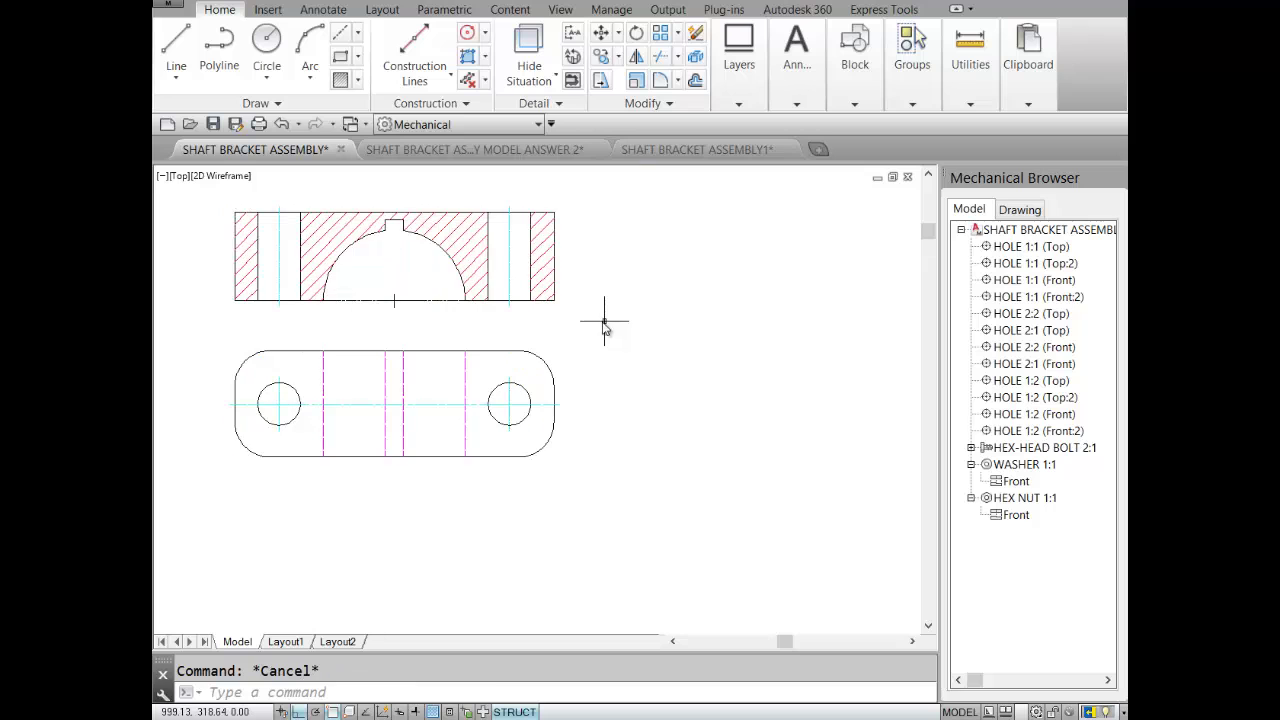
scroll(286, 357, "down", 5)
middle_click_drag(286, 357, 517, 360)
scroll(371, 368, "up", 1)
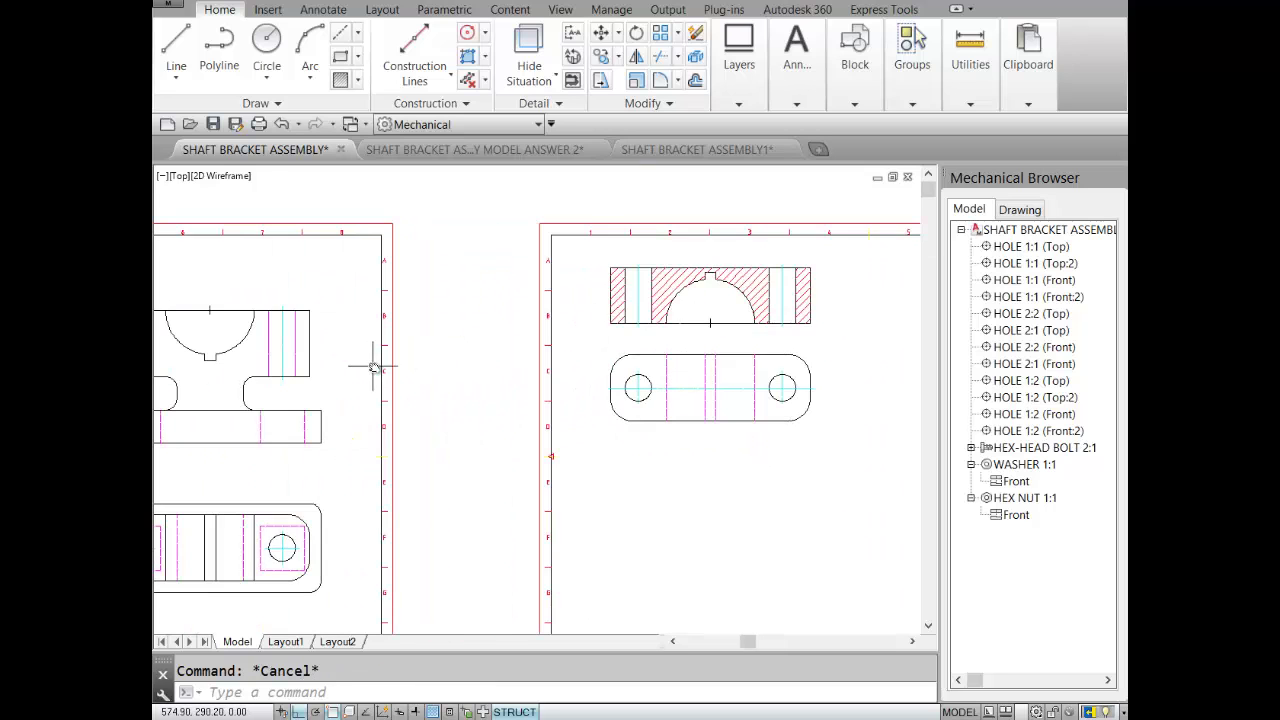
middle_click_drag(371, 368, 551, 305)
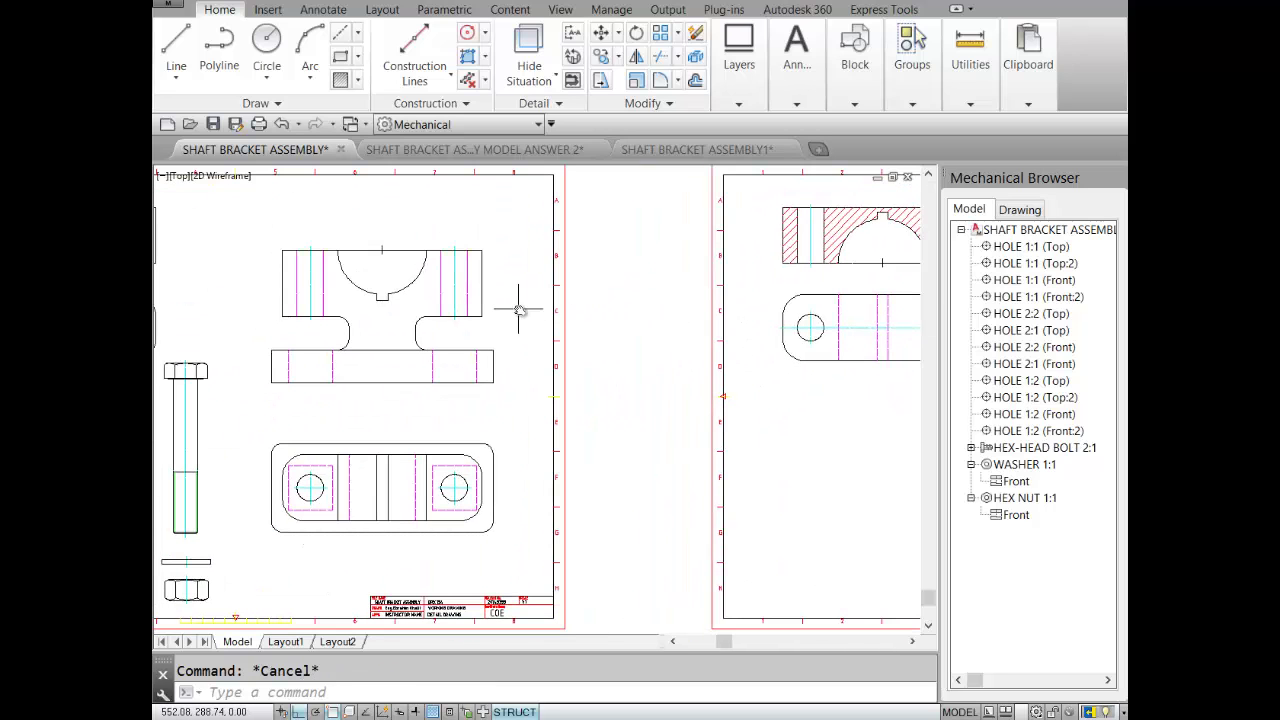
Step: Copy the base's front and top views onto the right sheet beside the cap views
left_click(619, 57)
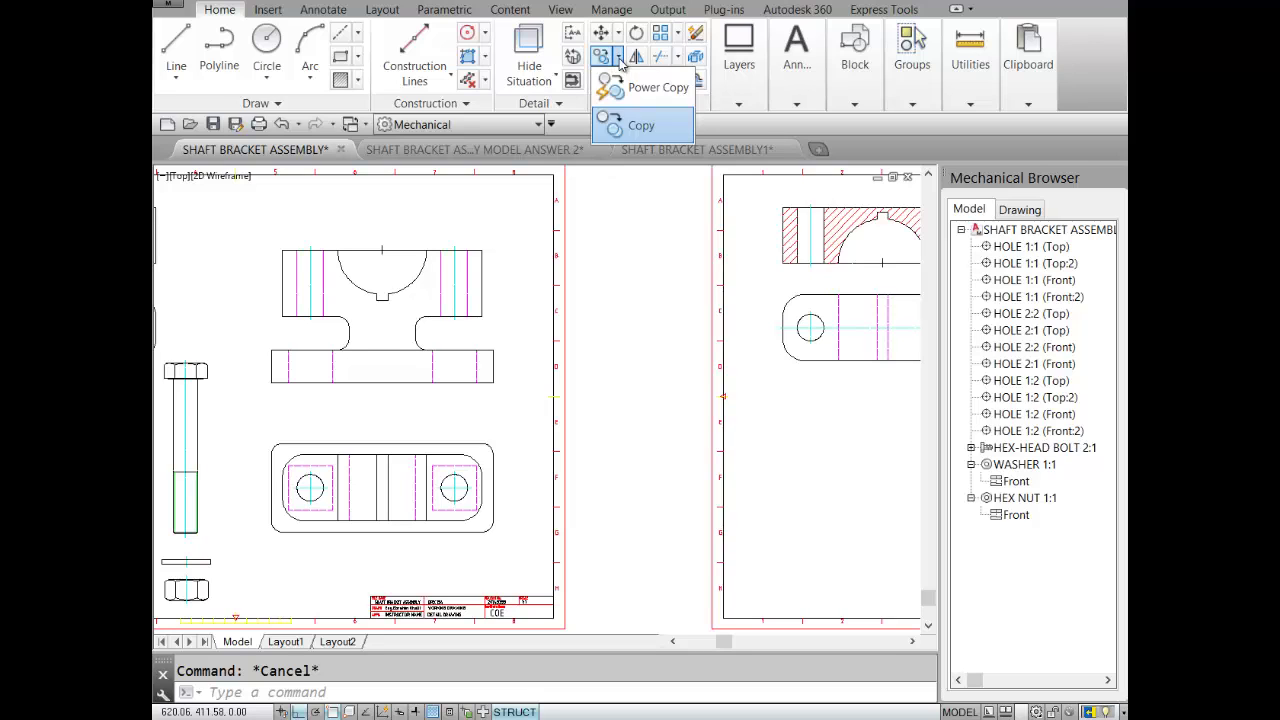
left_click(615, 126)
left_click(248, 216)
left_click(509, 551)
key("Return")
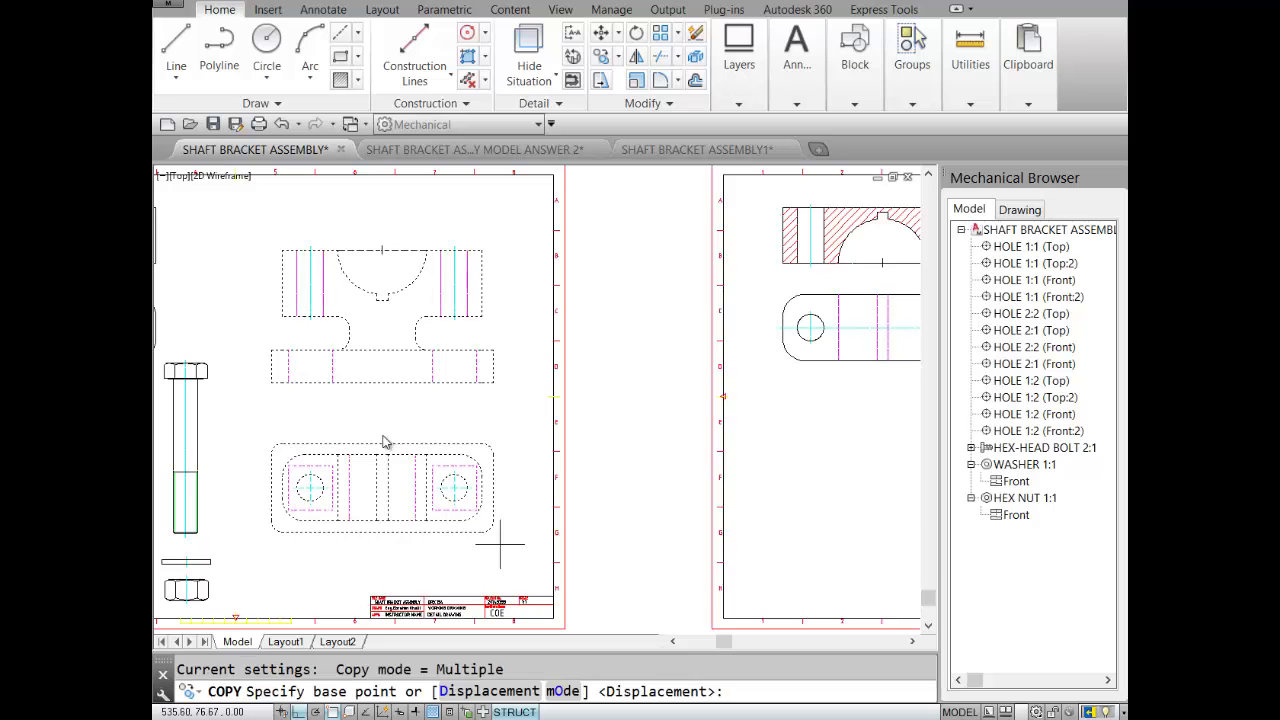
left_click(357, 408)
middle_click_drag(564, 405, 160, 405)
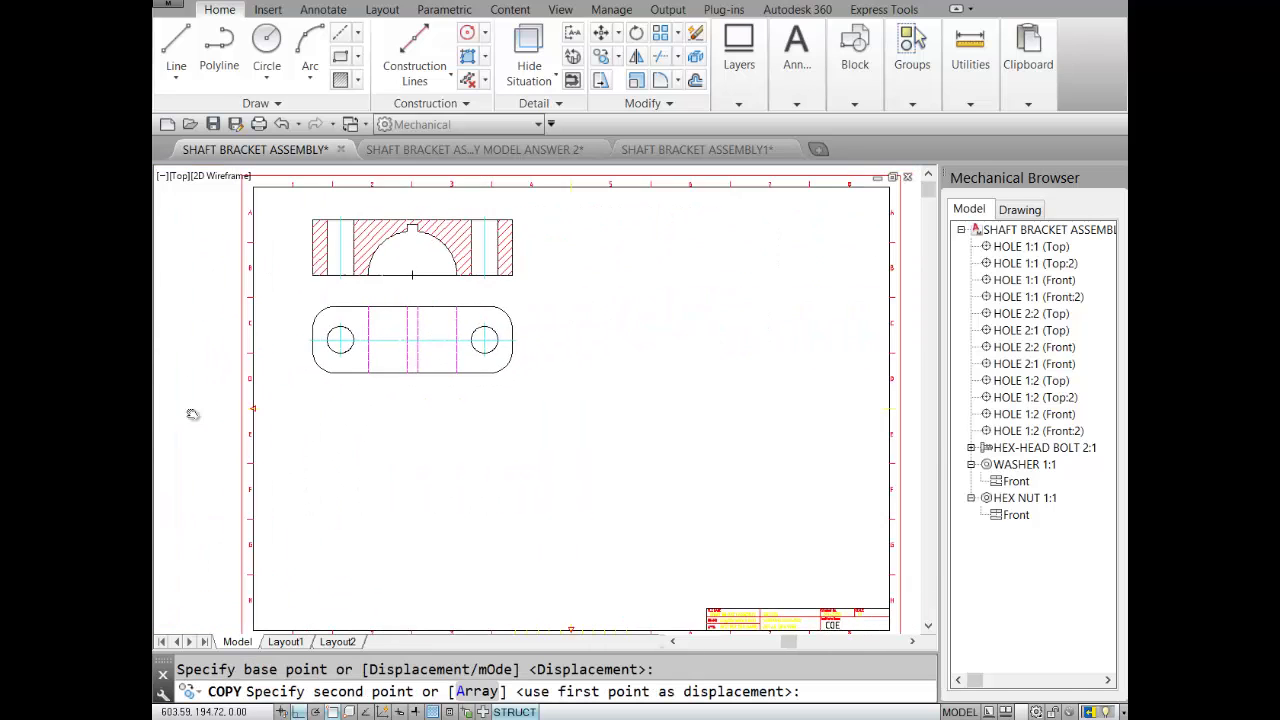
left_click(641, 403)
key("Escape")
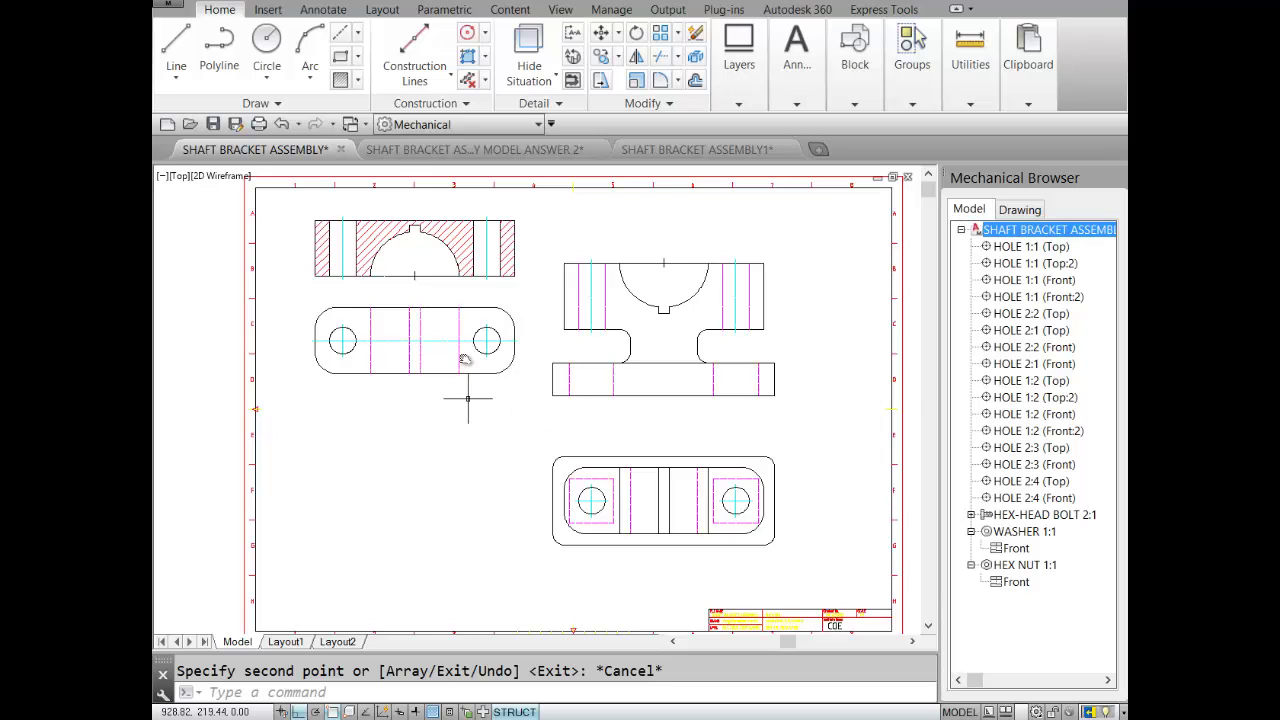
Step: Draw an AMCENLINE centerline from the bottom view's left edge past its right edge, through both holes
left_click(341, 37)
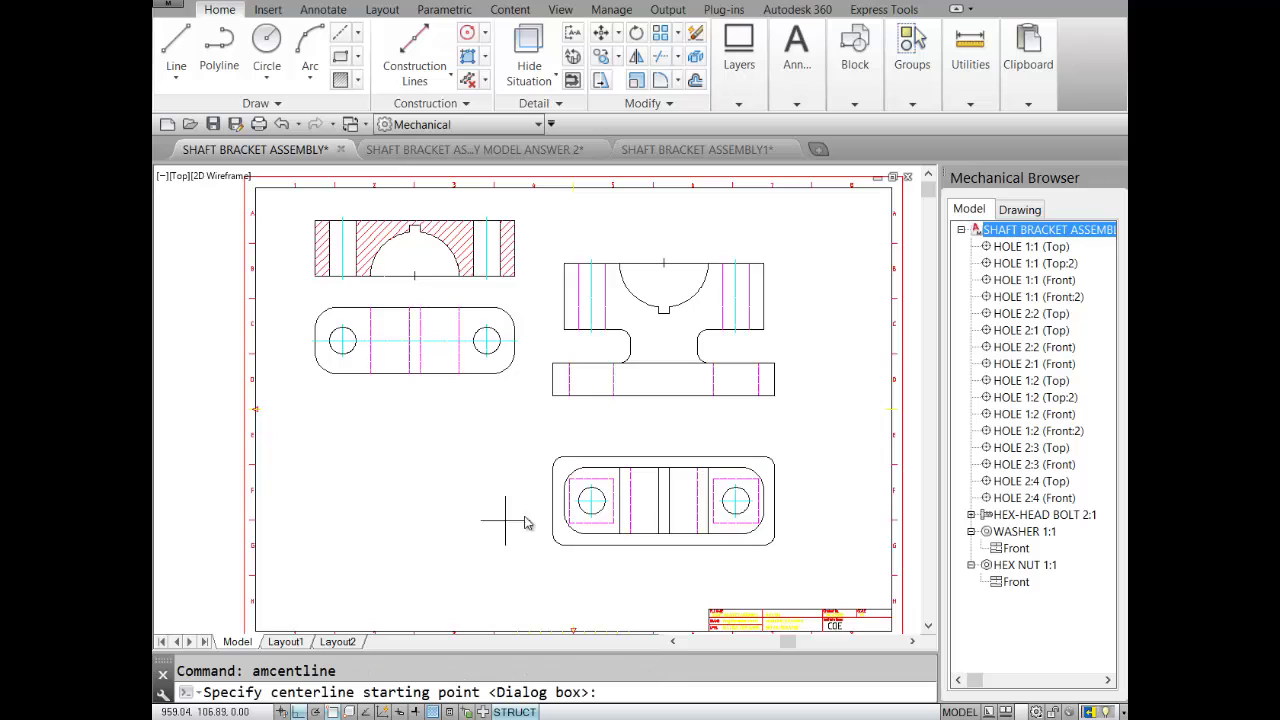
left_click(552, 503)
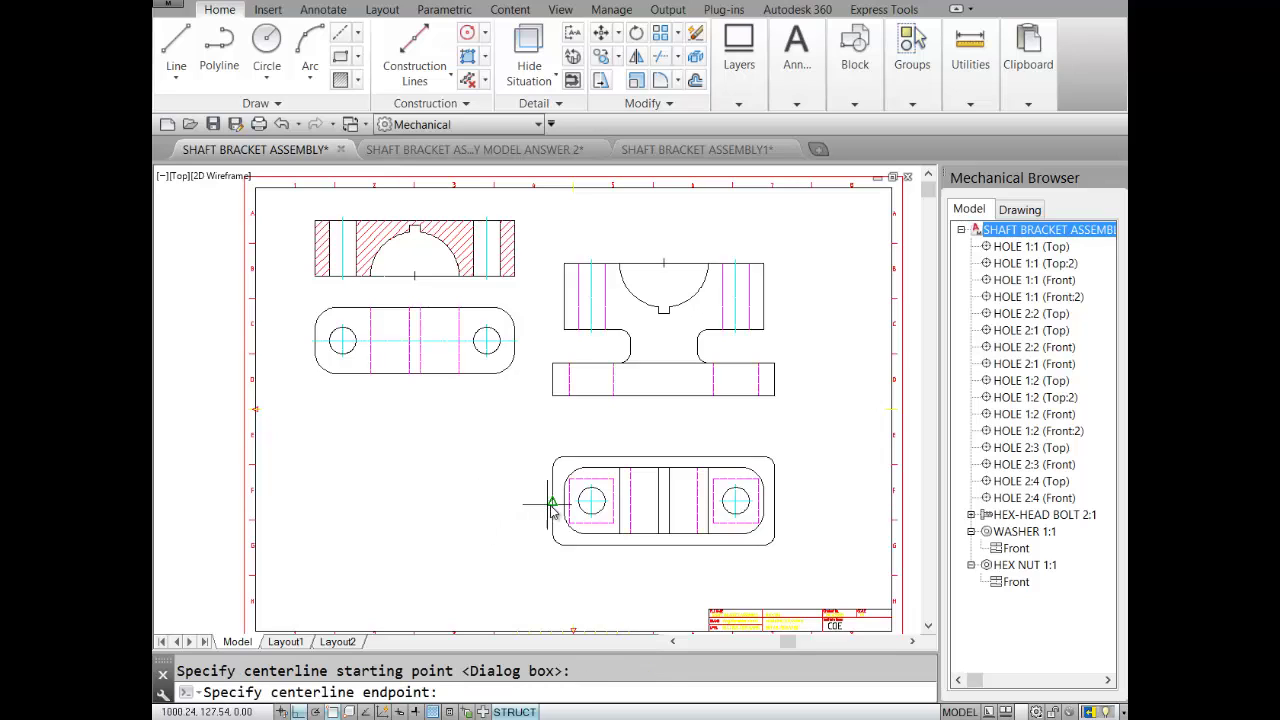
left_click(775, 506)
key("Escape")
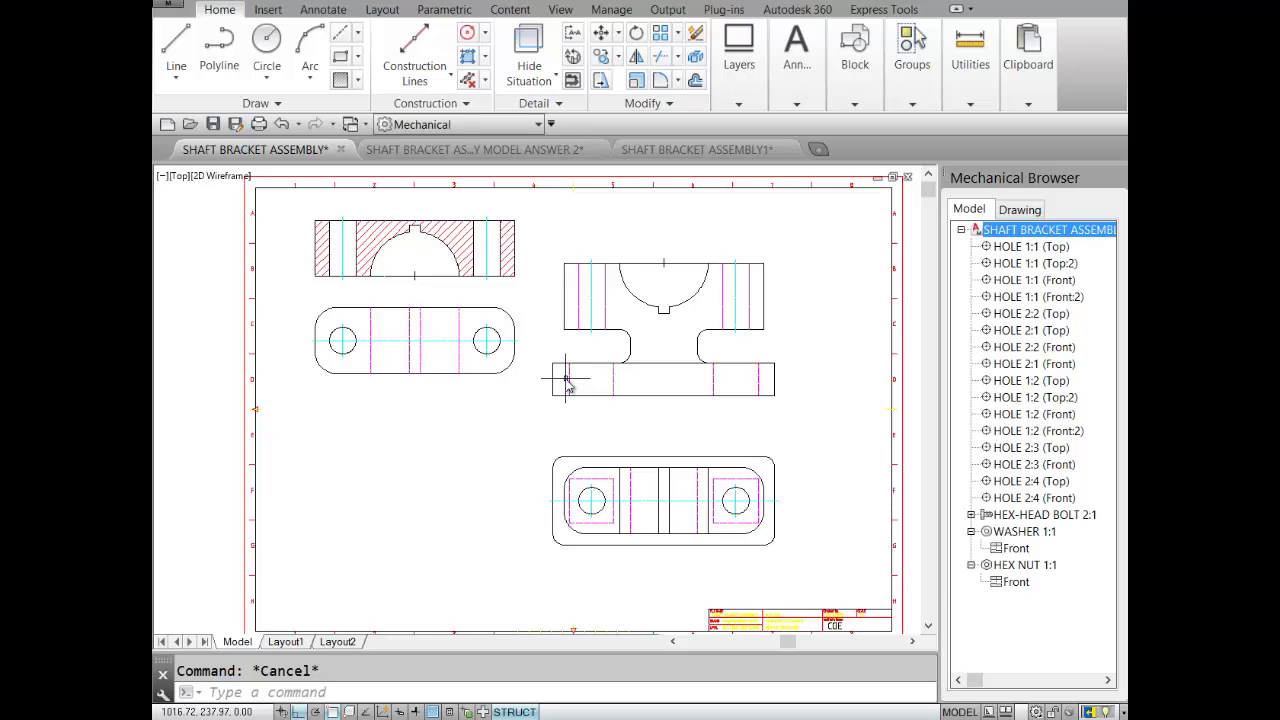
Step: Move the four base hole lines and both upright hole lines to layer AM_0
left_click(766, 373)
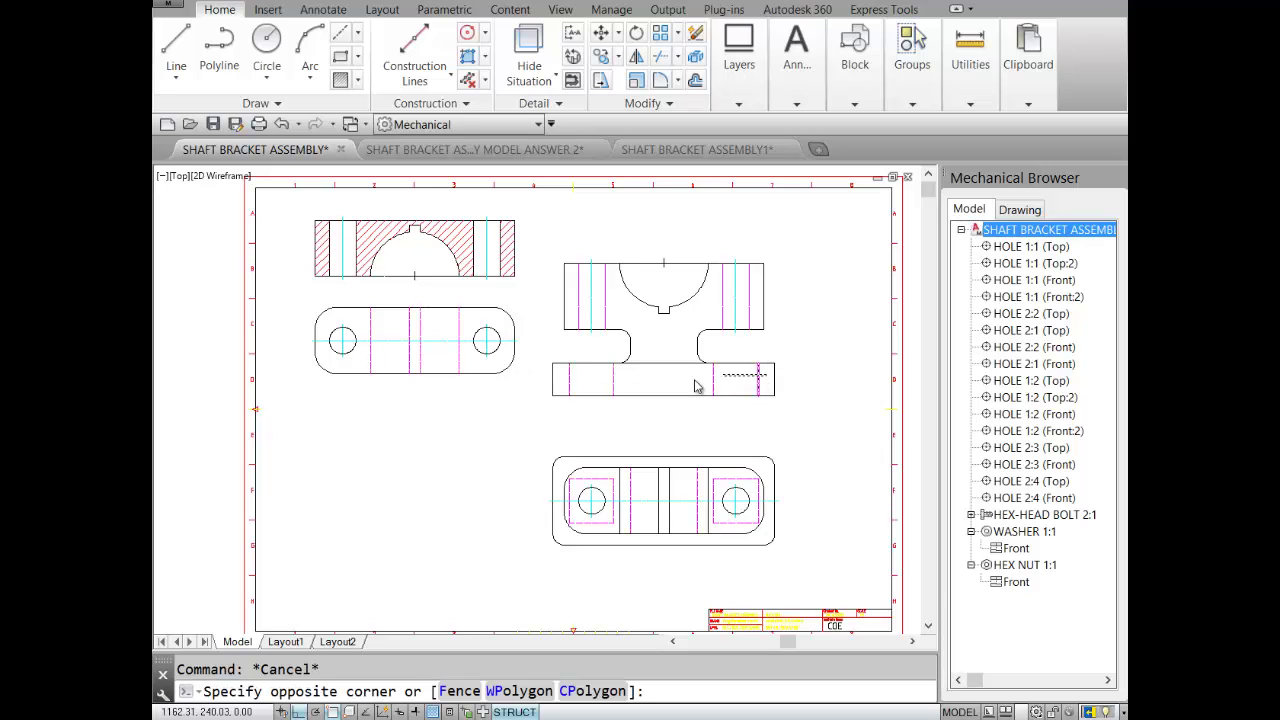
left_click(563, 395)
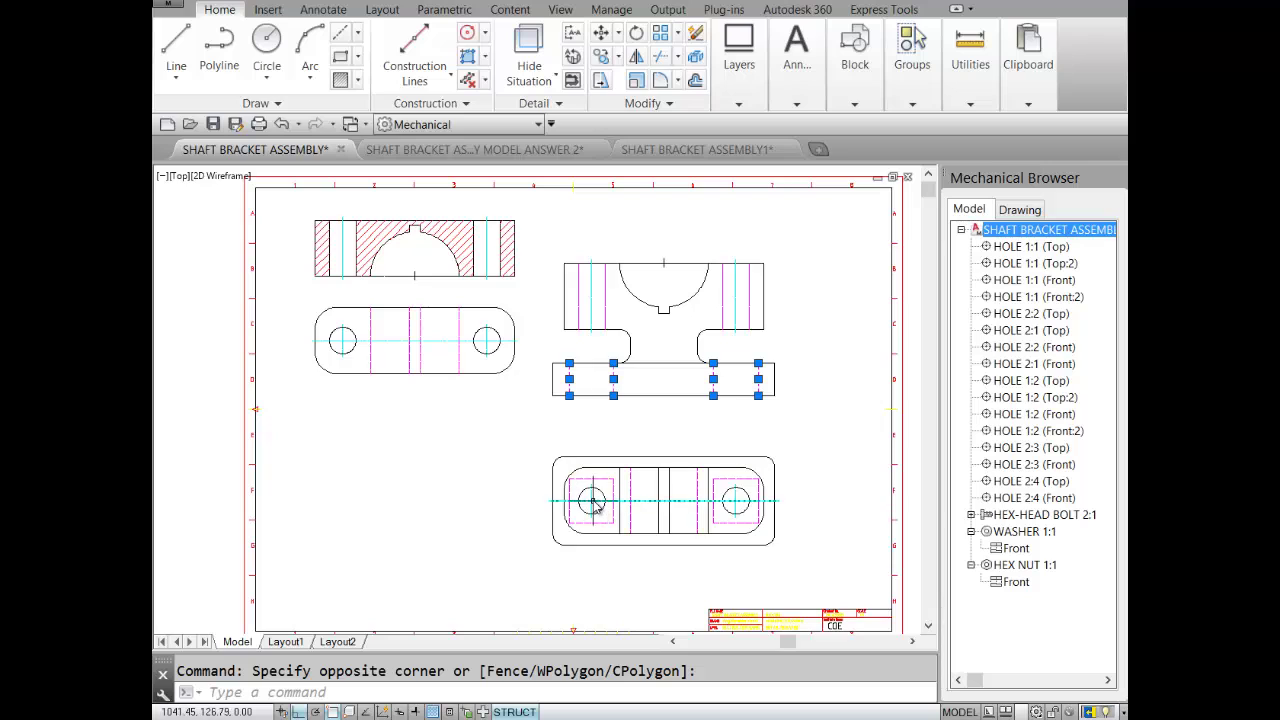
left_click(592, 316)
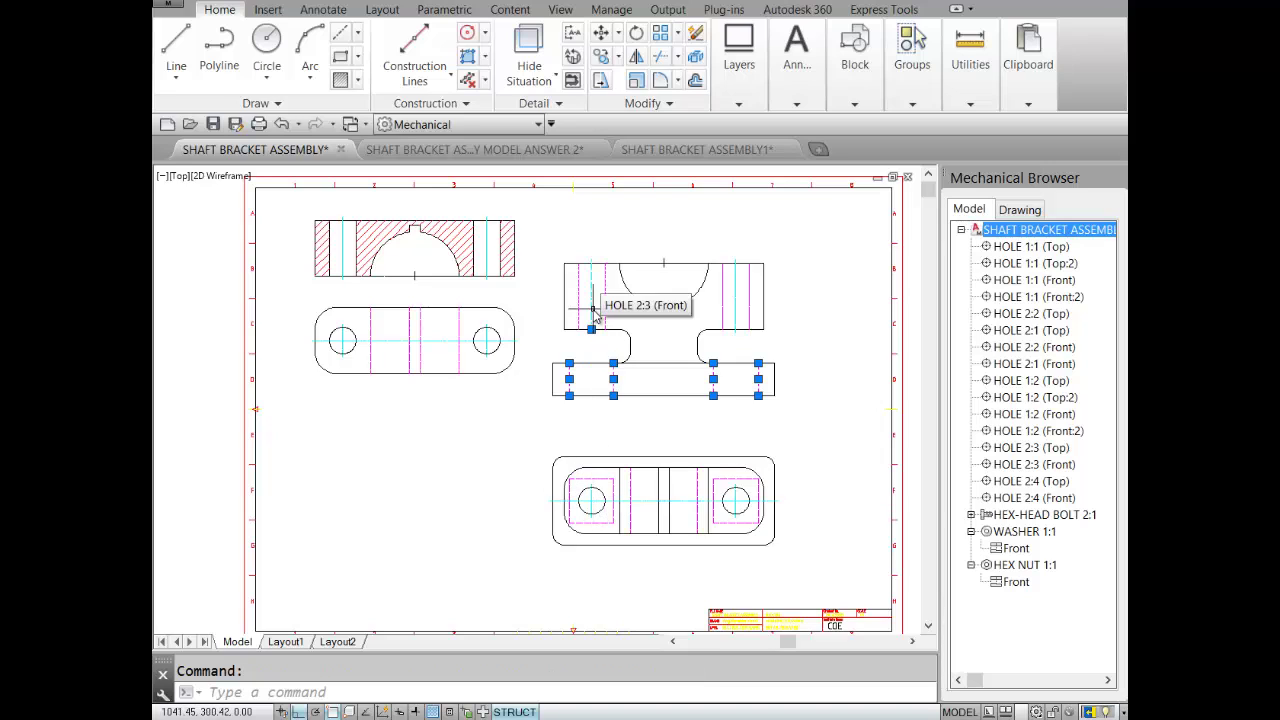
left_click(736, 290)
left_click(739, 90)
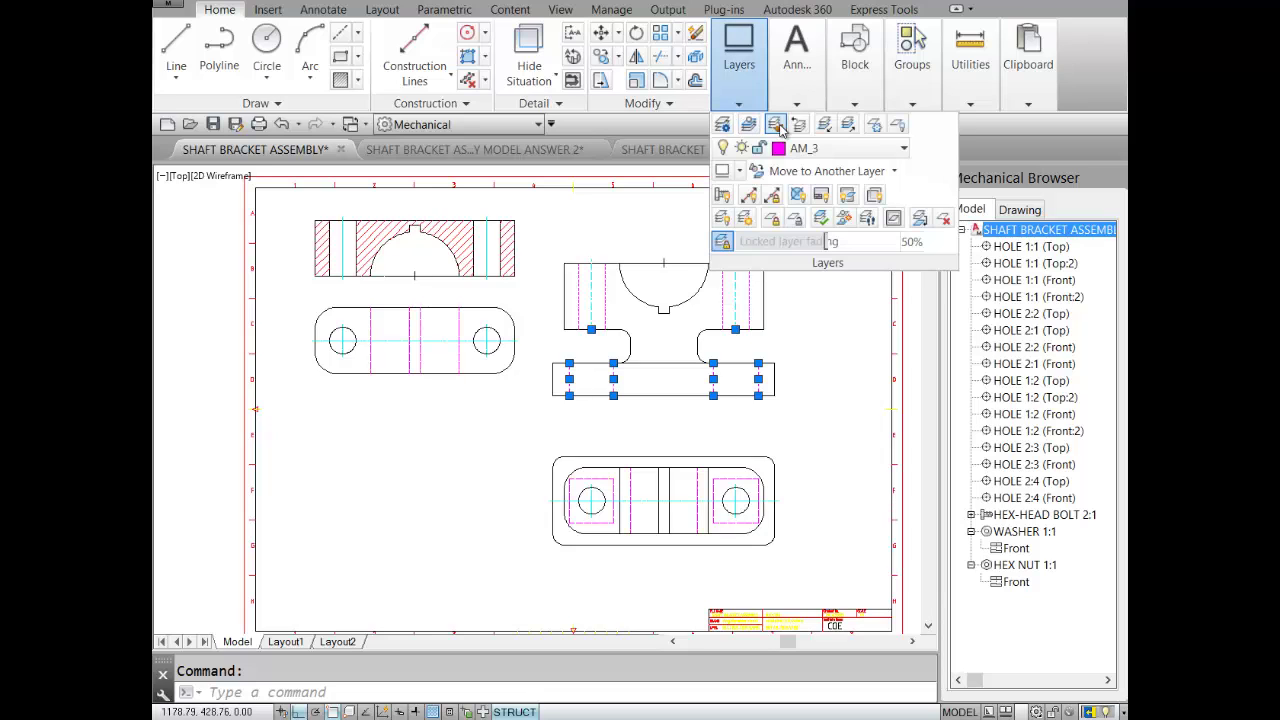
left_click(905, 150)
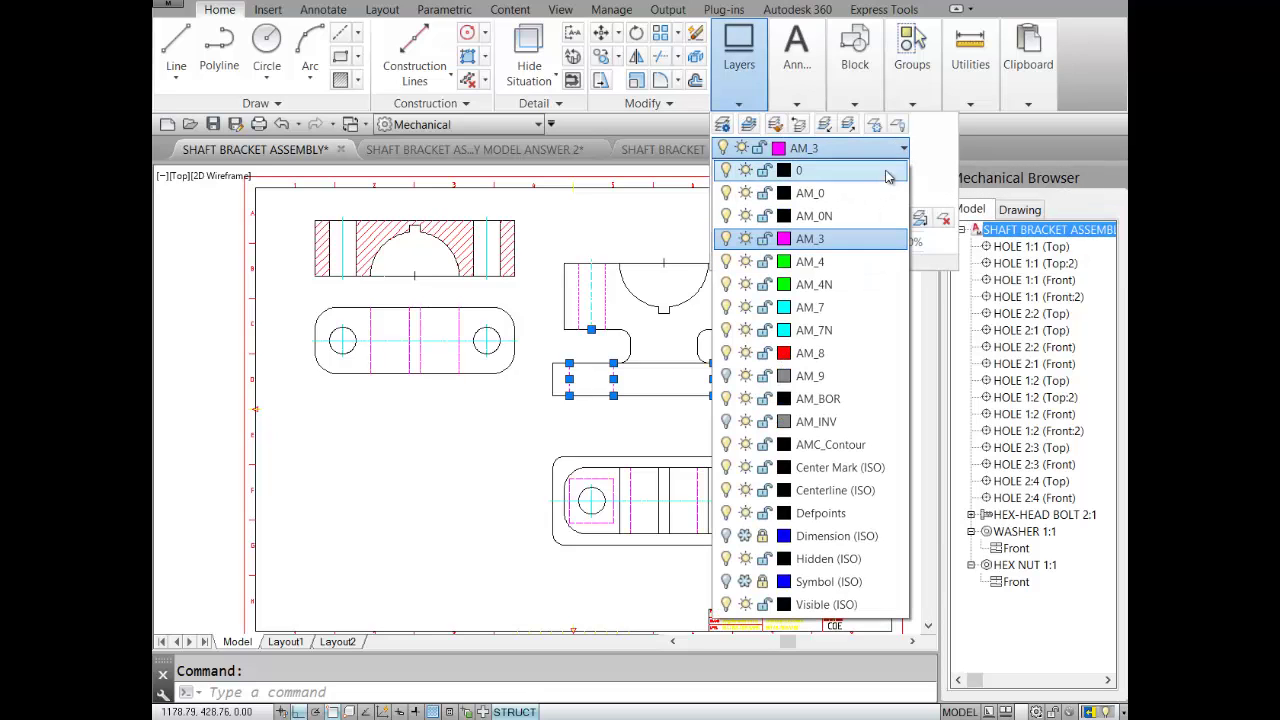
left_click(885, 175)
left_click(873, 197)
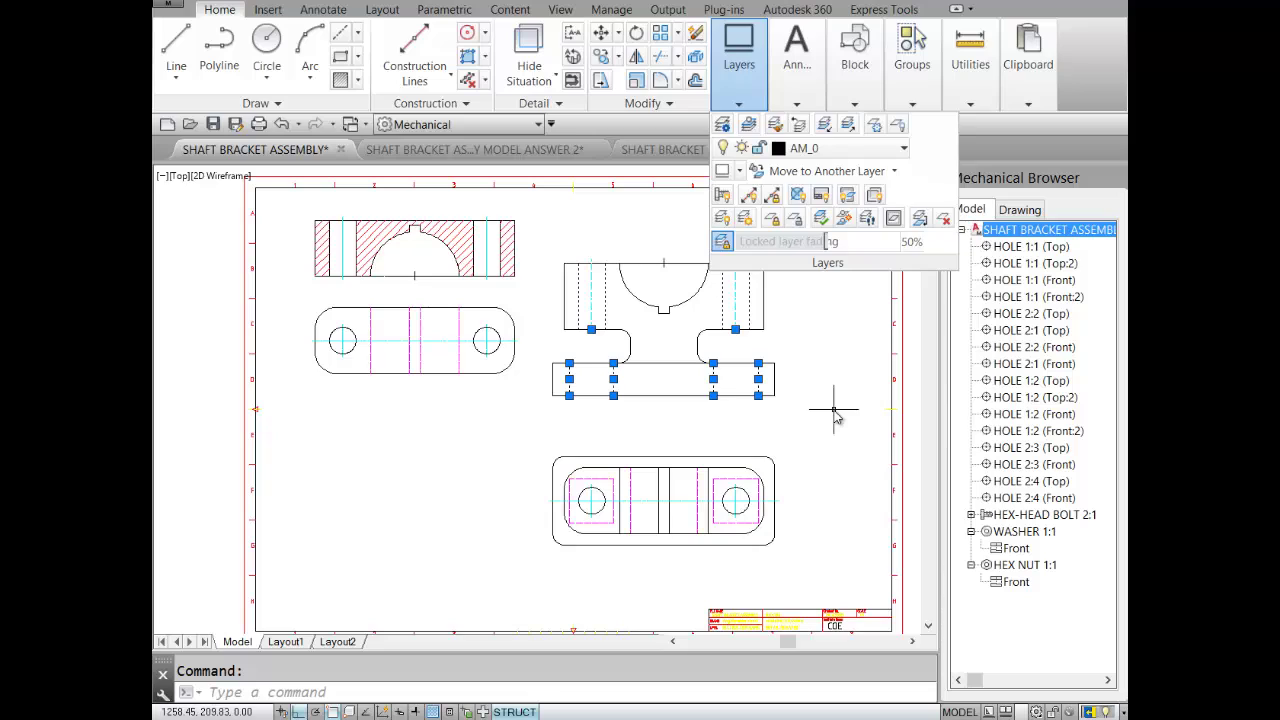
key("Escape")
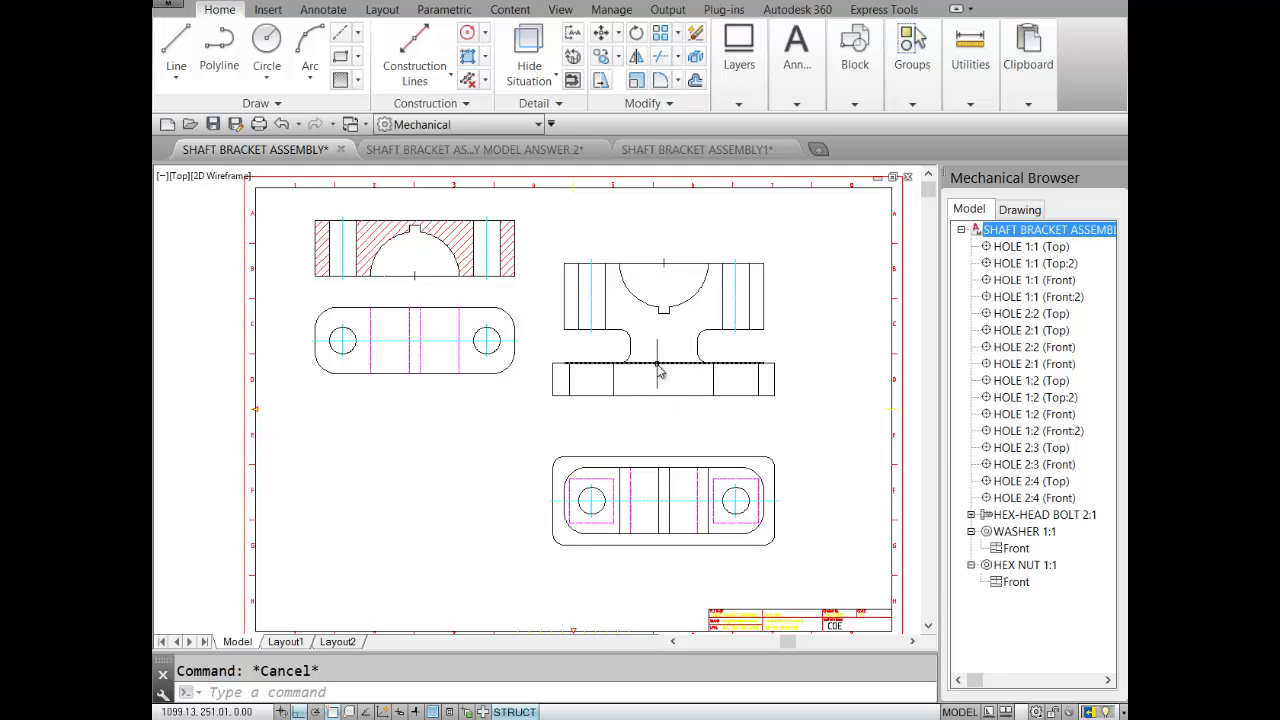
Step: Trim away the base line between the two fillets, using the fillets as cutting edges
left_click(660, 62)
left_click(698, 363)
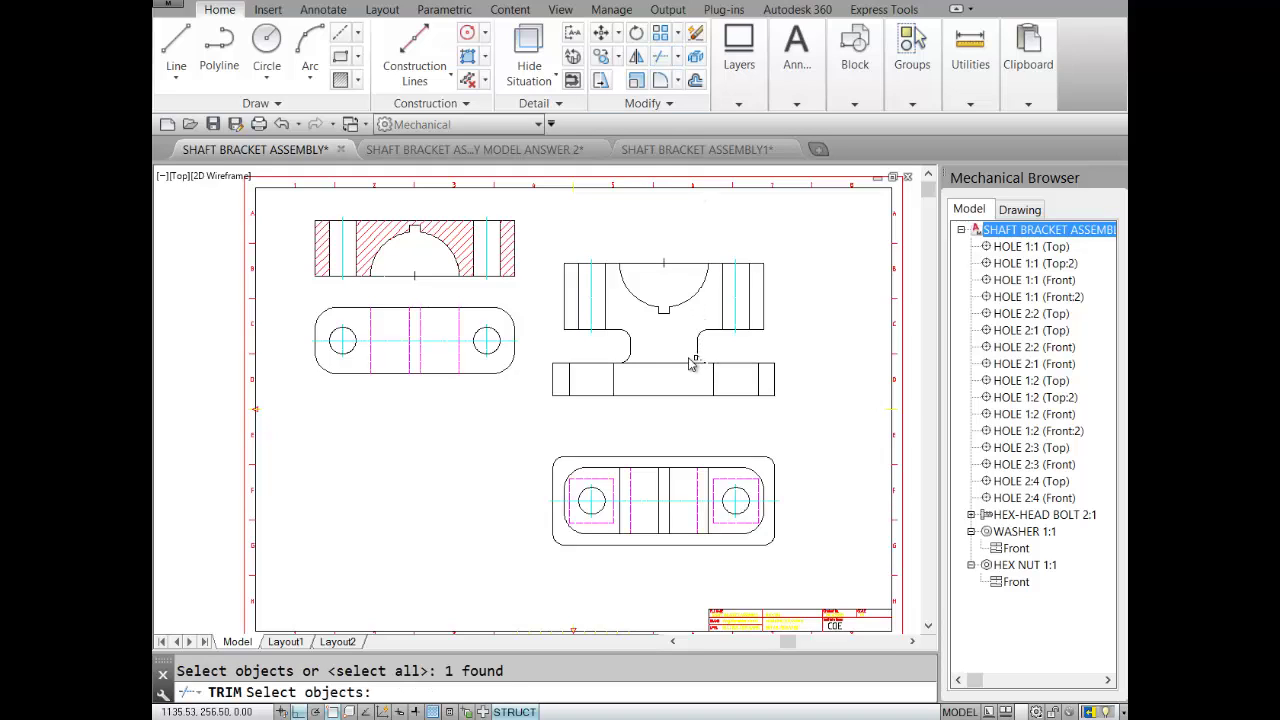
left_click(628, 359)
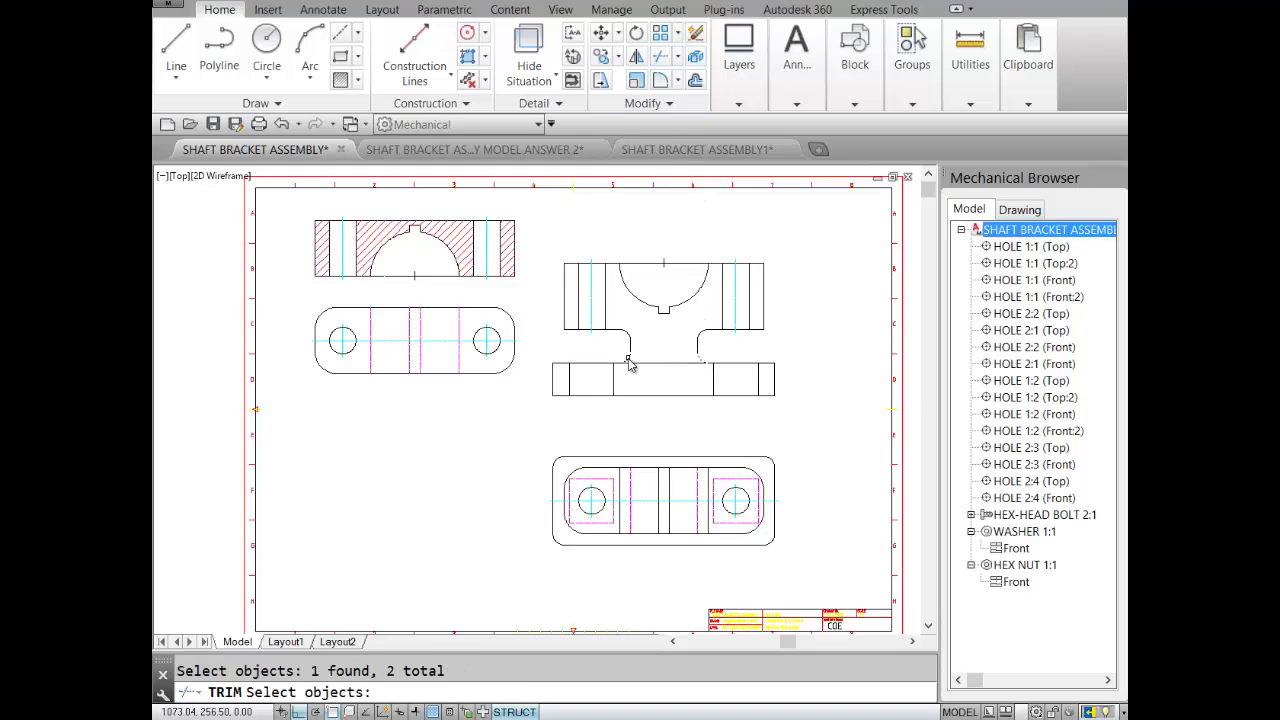
key("Return")
left_click(690, 352)
left_click(661, 390)
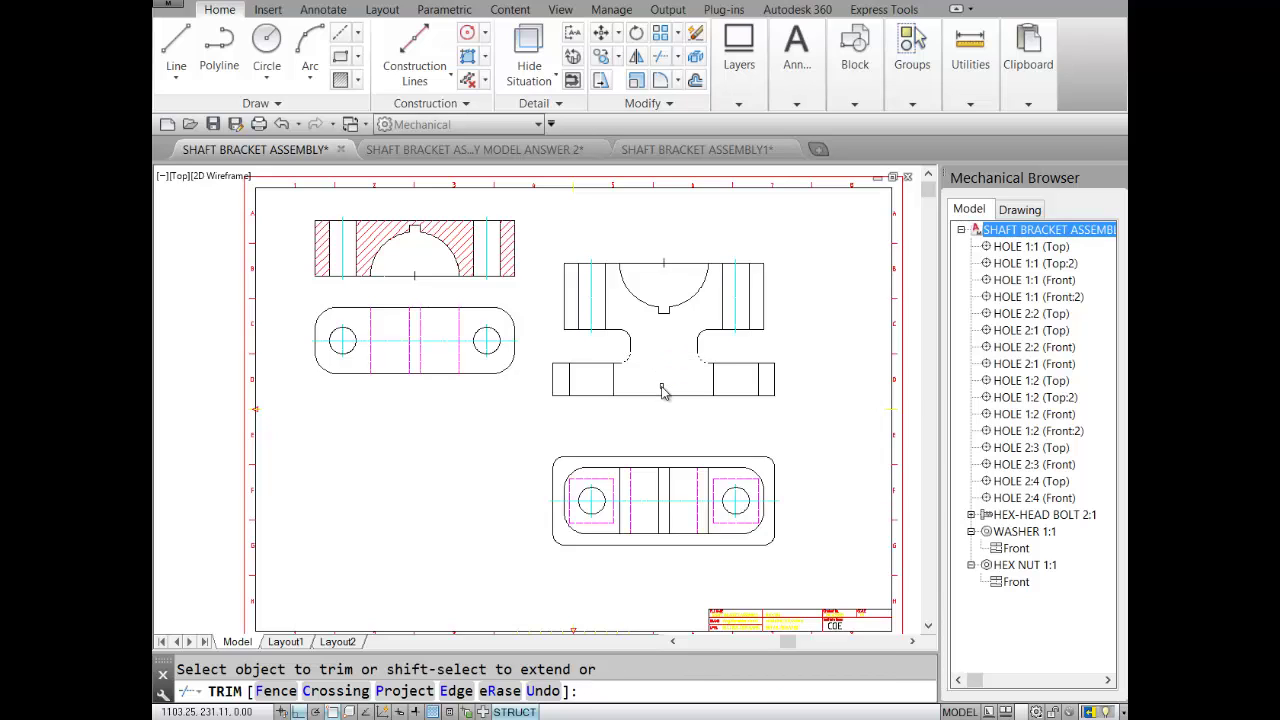
key("Escape")
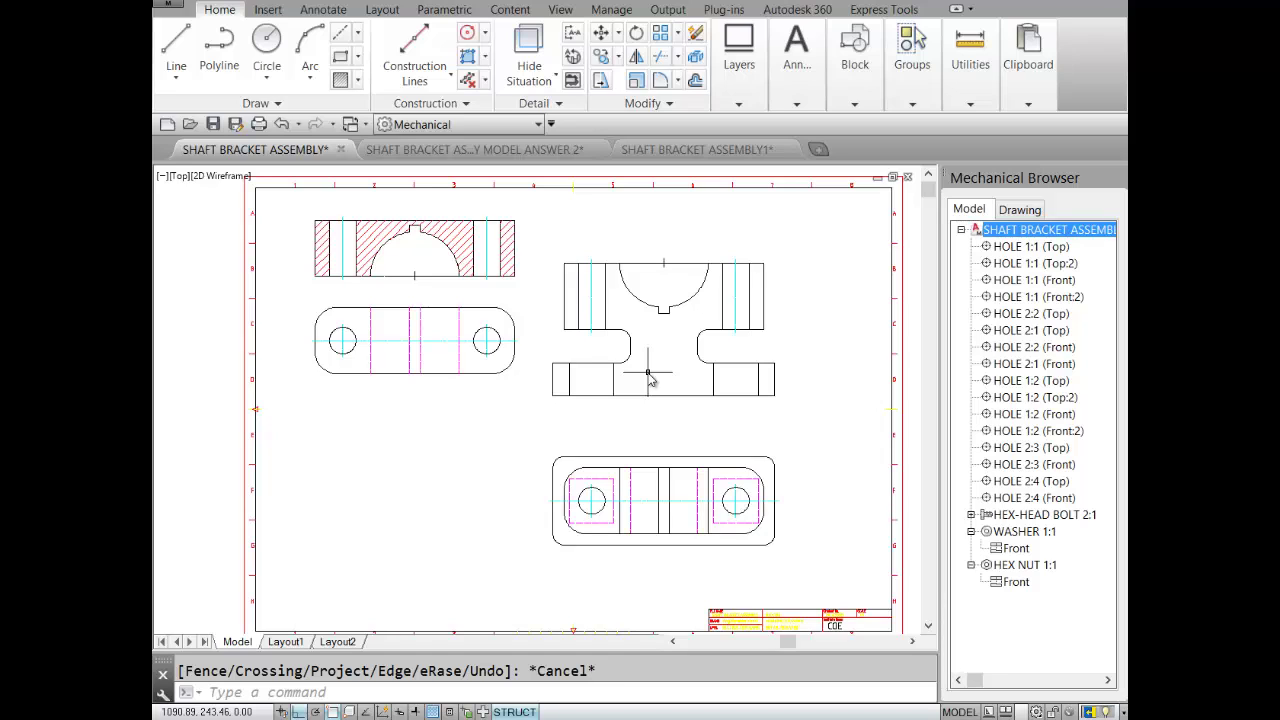
Step: Hatch the front view's centre region, upright strips and base end strips with a 135-degree pattern
left_click(358, 82)
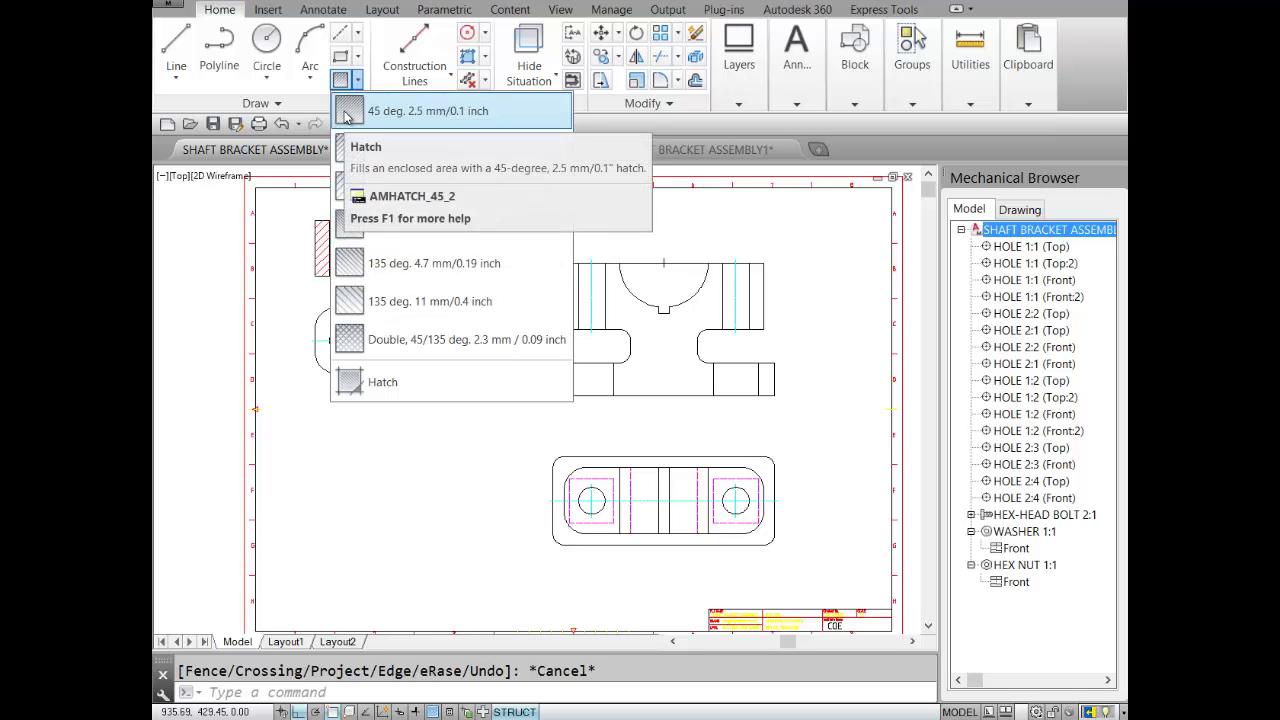
left_click(355, 225)
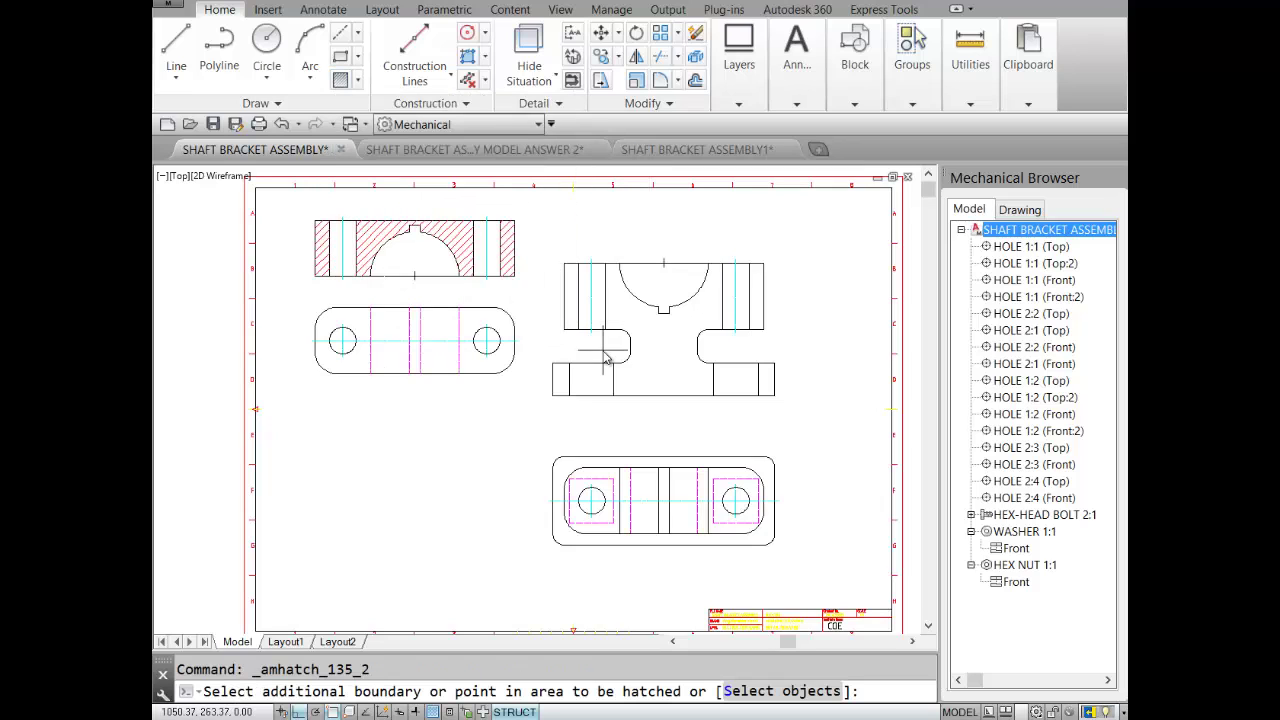
left_click(647, 343)
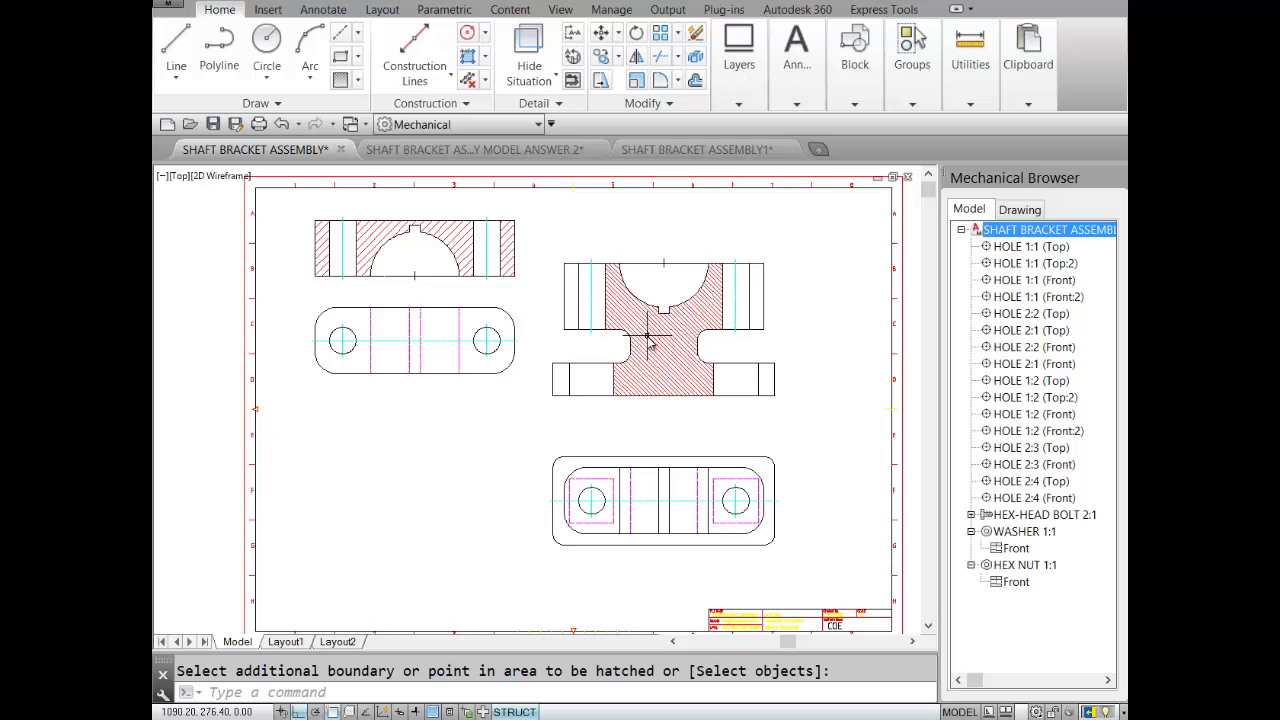
key("Return")
key("Return")
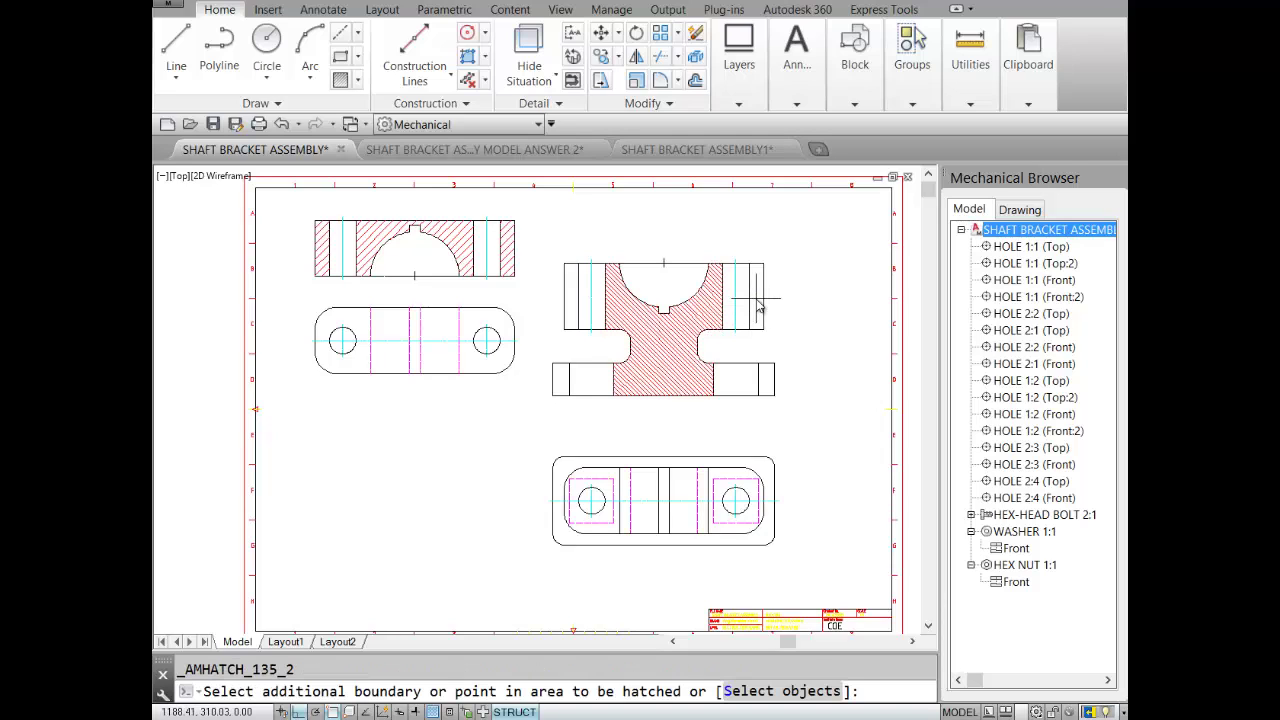
left_click(758, 307)
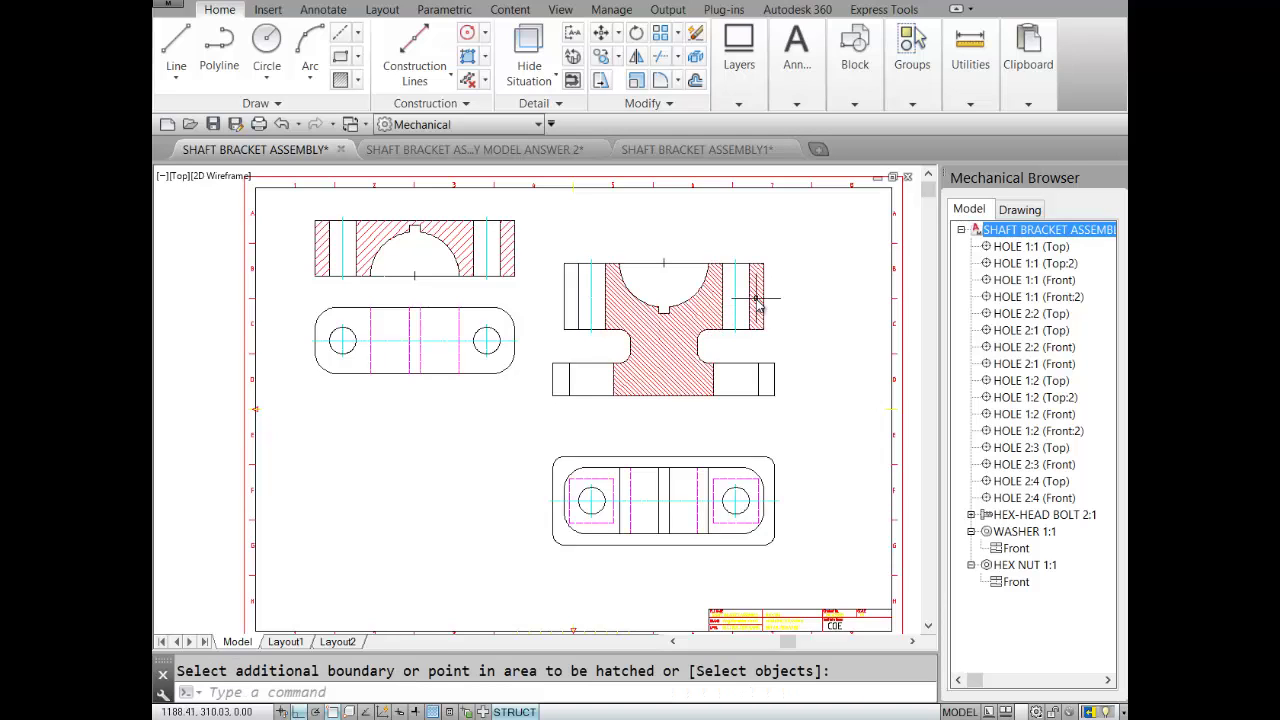
left_click(766, 378)
left_click(588, 300)
key("Return")
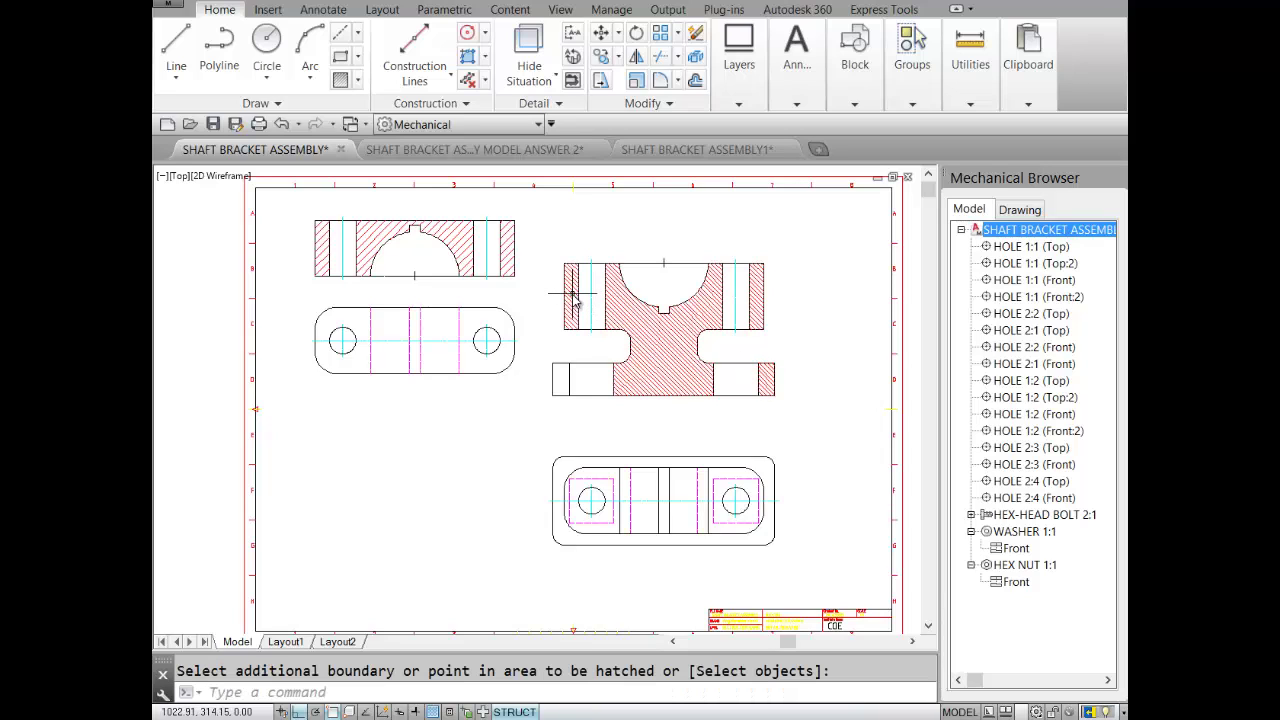
left_click(565, 370)
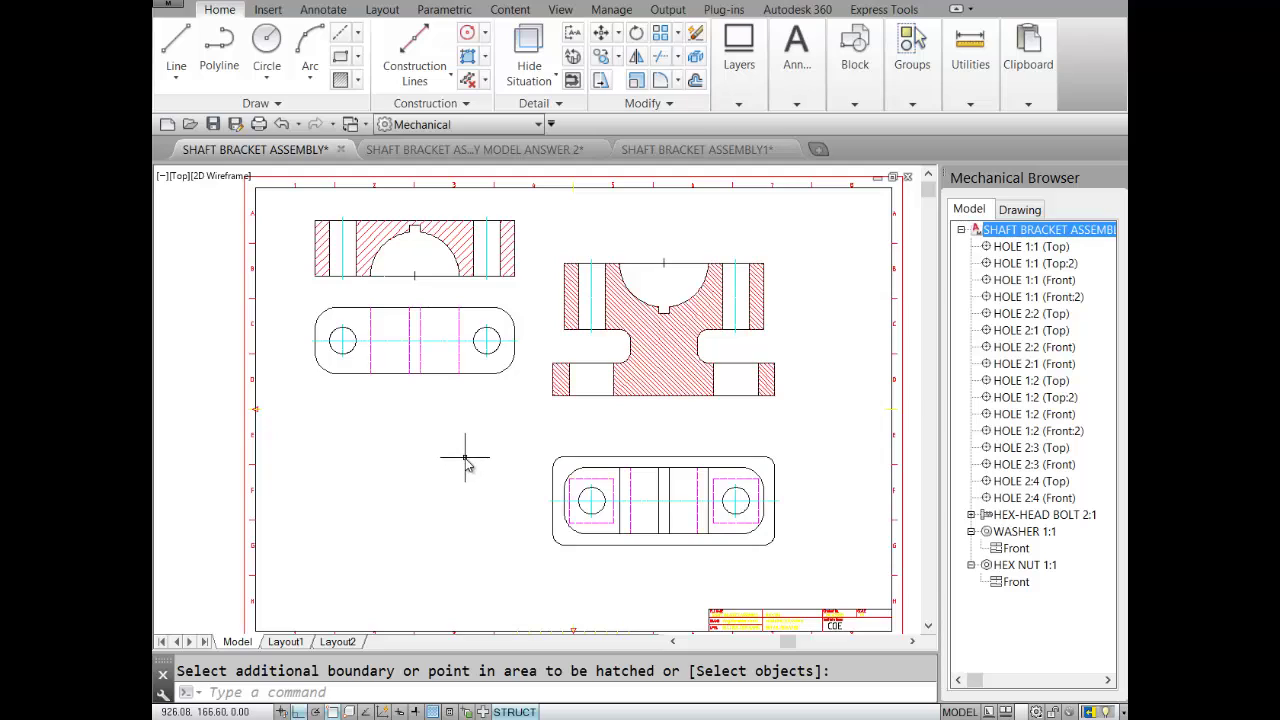
key("Escape")
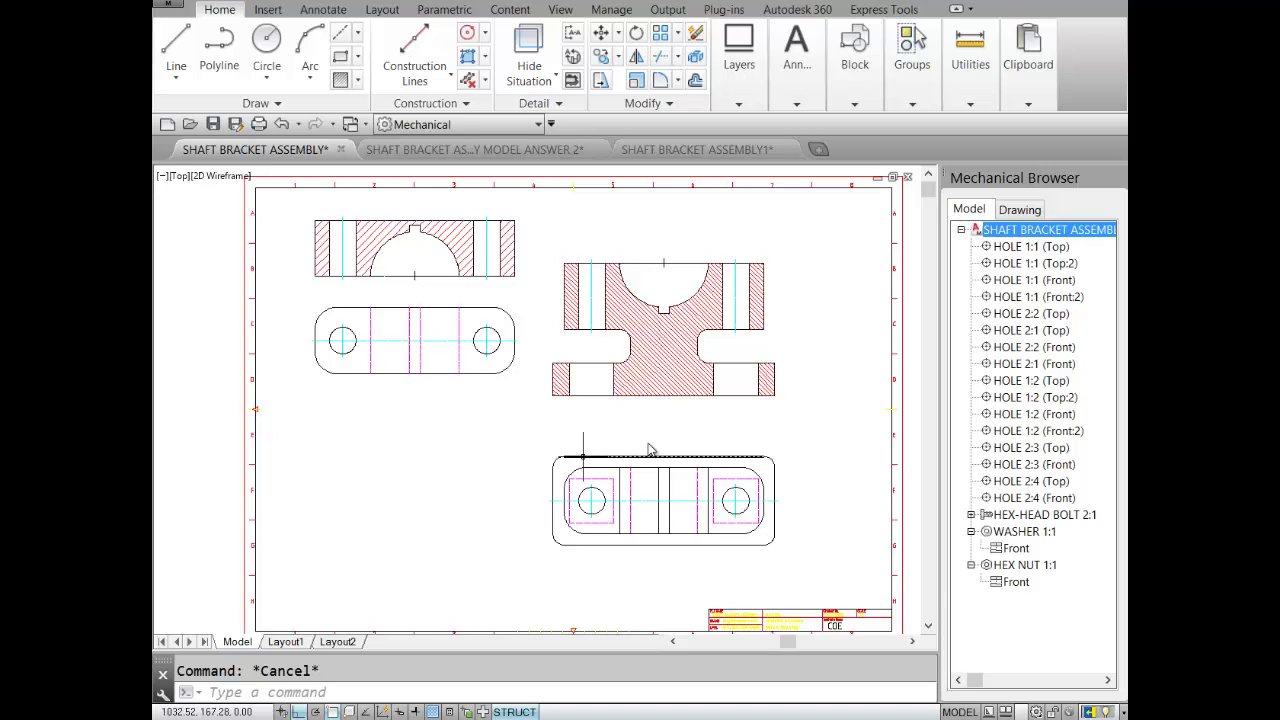
Step: Change the centre hatch spacing from 2.70 to 5 and add the bottom edge as its boundary
double_click(668, 365)
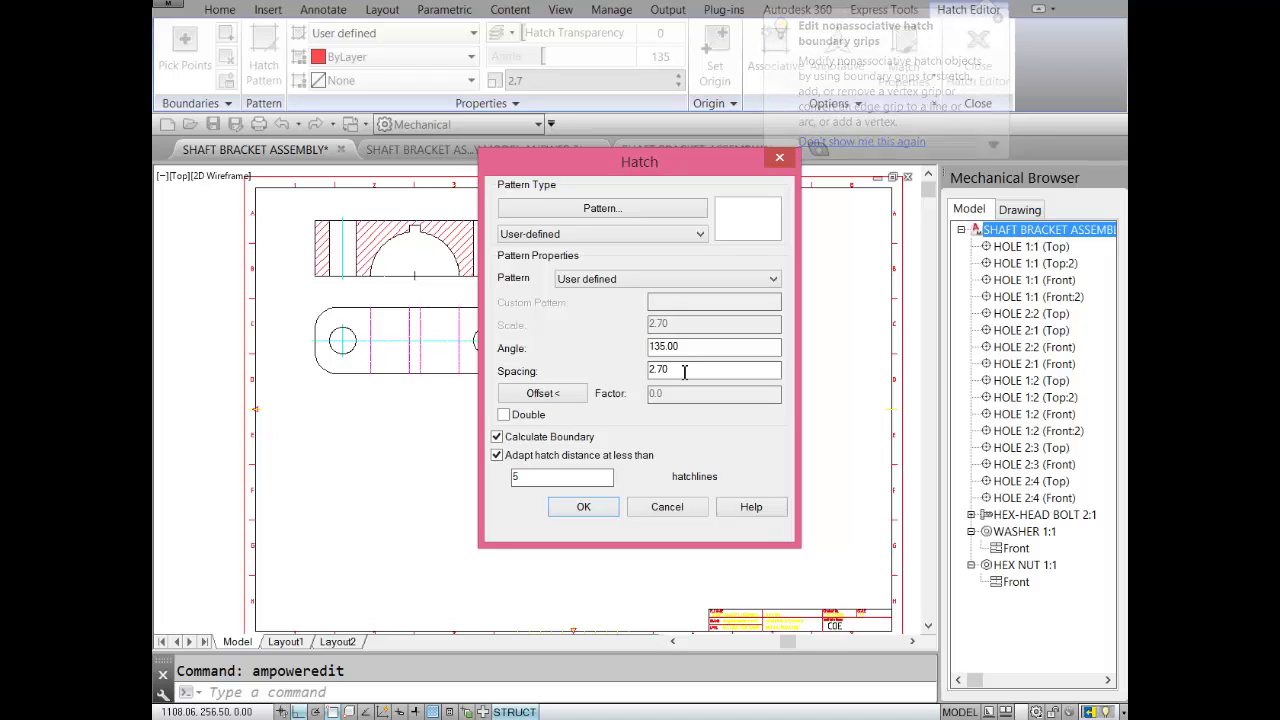
left_click_drag(684, 371, 627, 373)
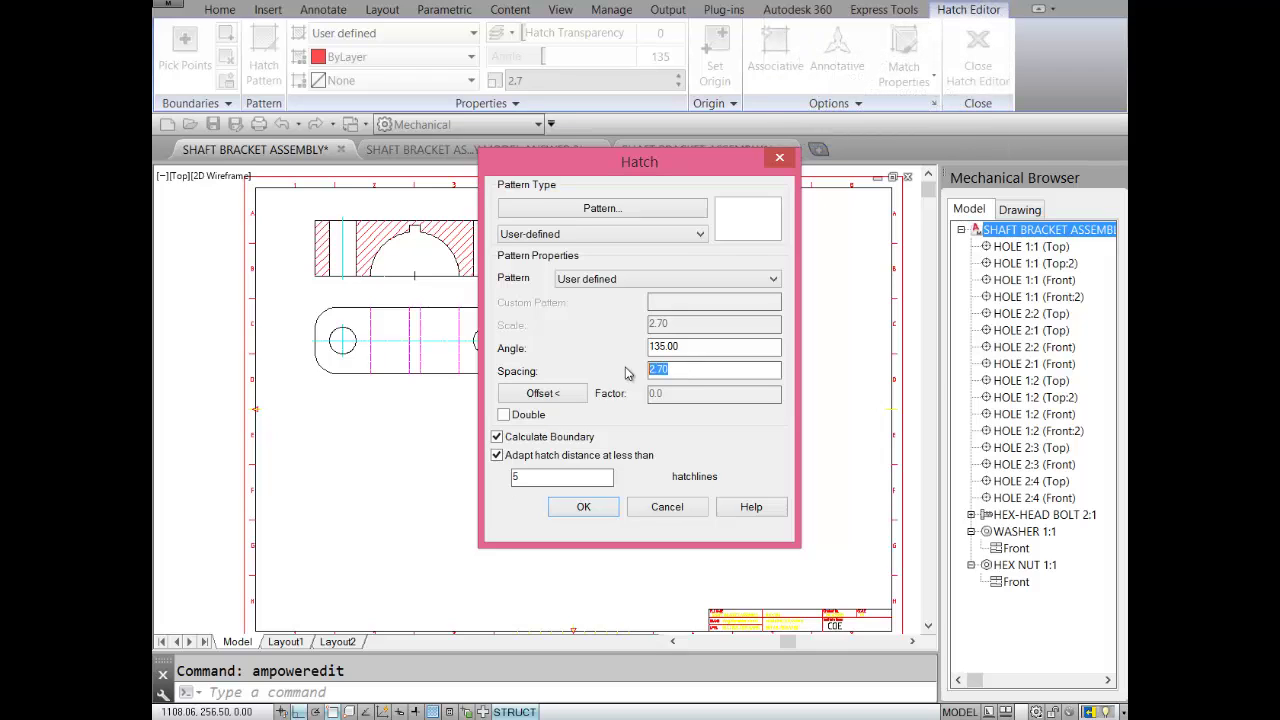
type("5")
left_click(588, 508)
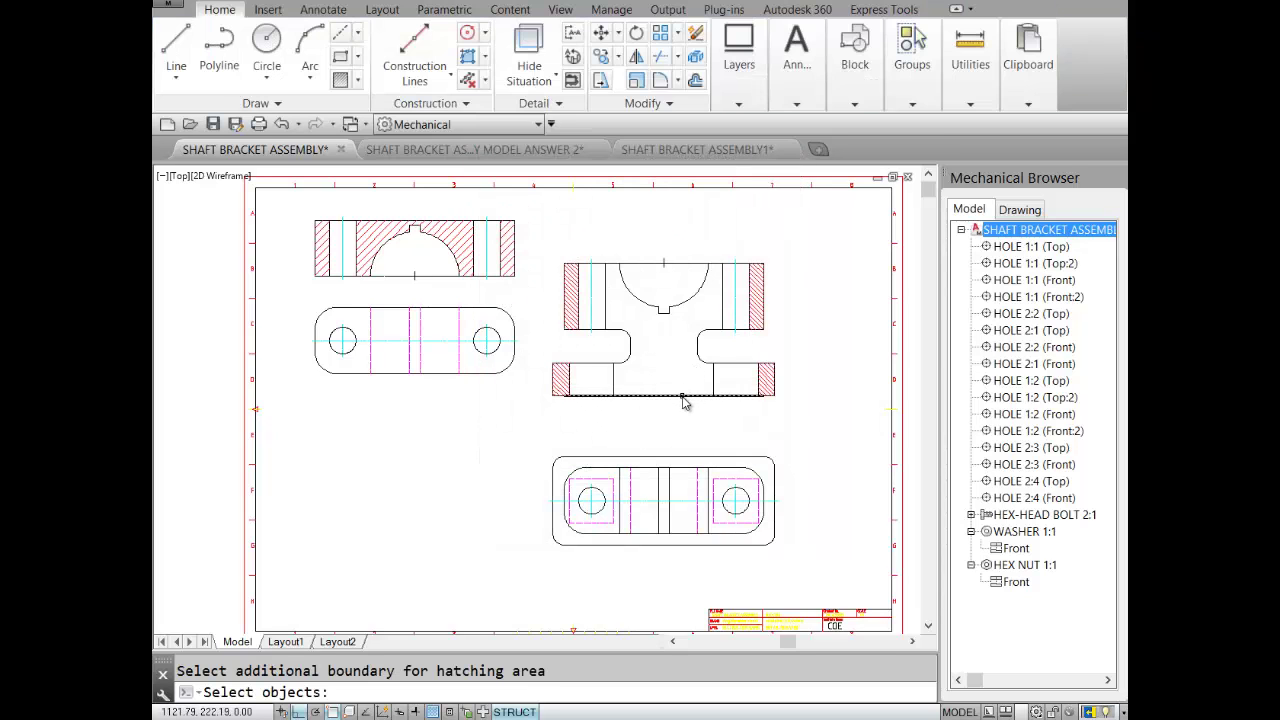
left_click(682, 396)
key("Return")
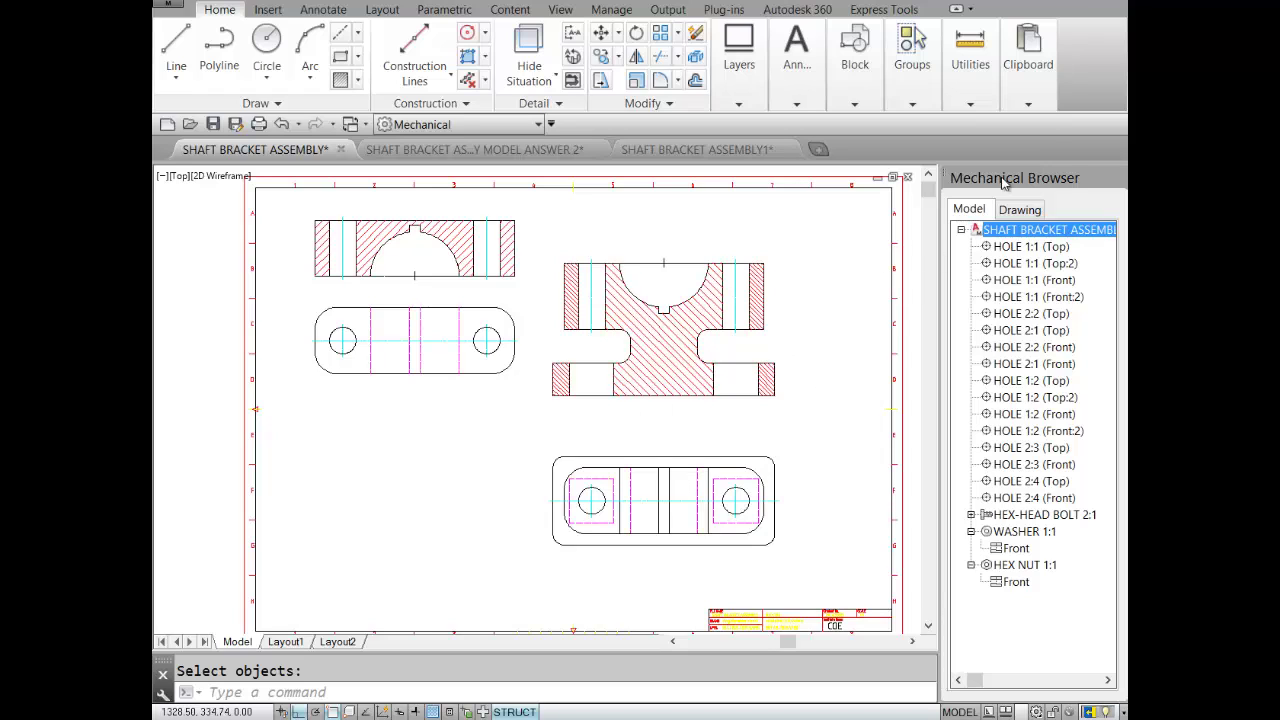
Step: Use Match Properties to give the upper-right and lower-right hatches the centre hatch's settings
left_click(1030, 109)
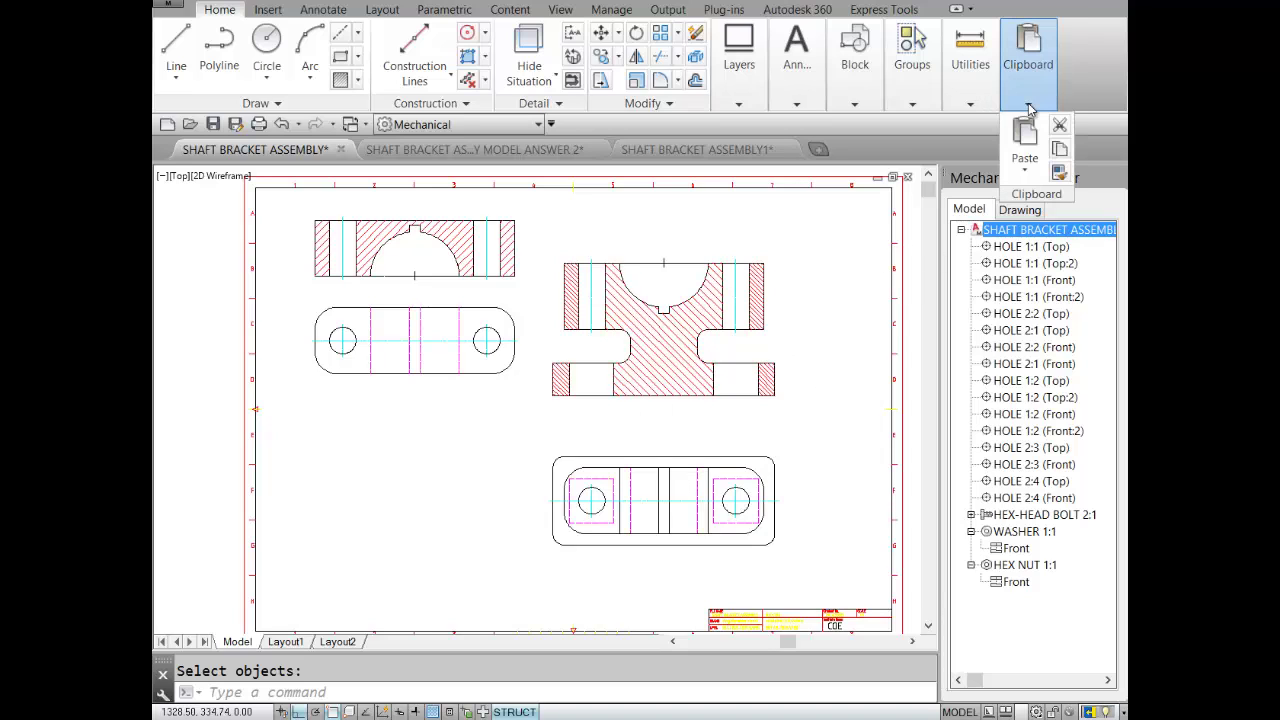
left_click(1060, 173)
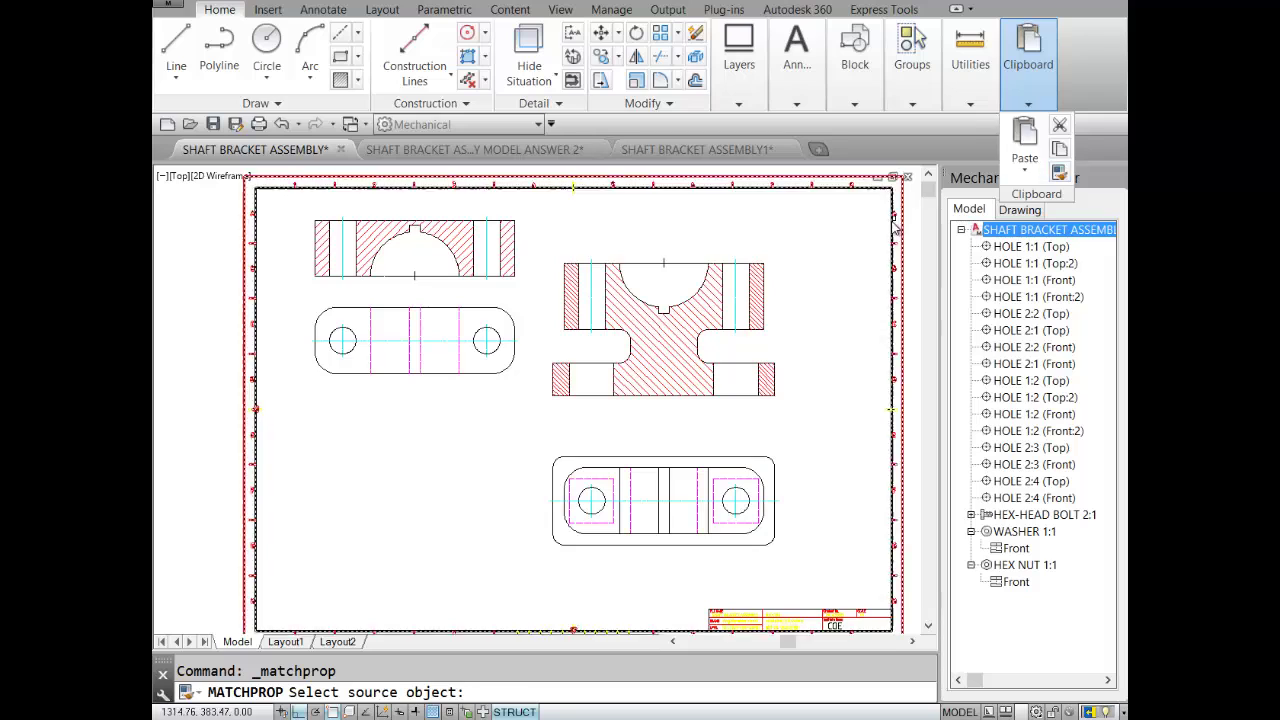
left_click(673, 377)
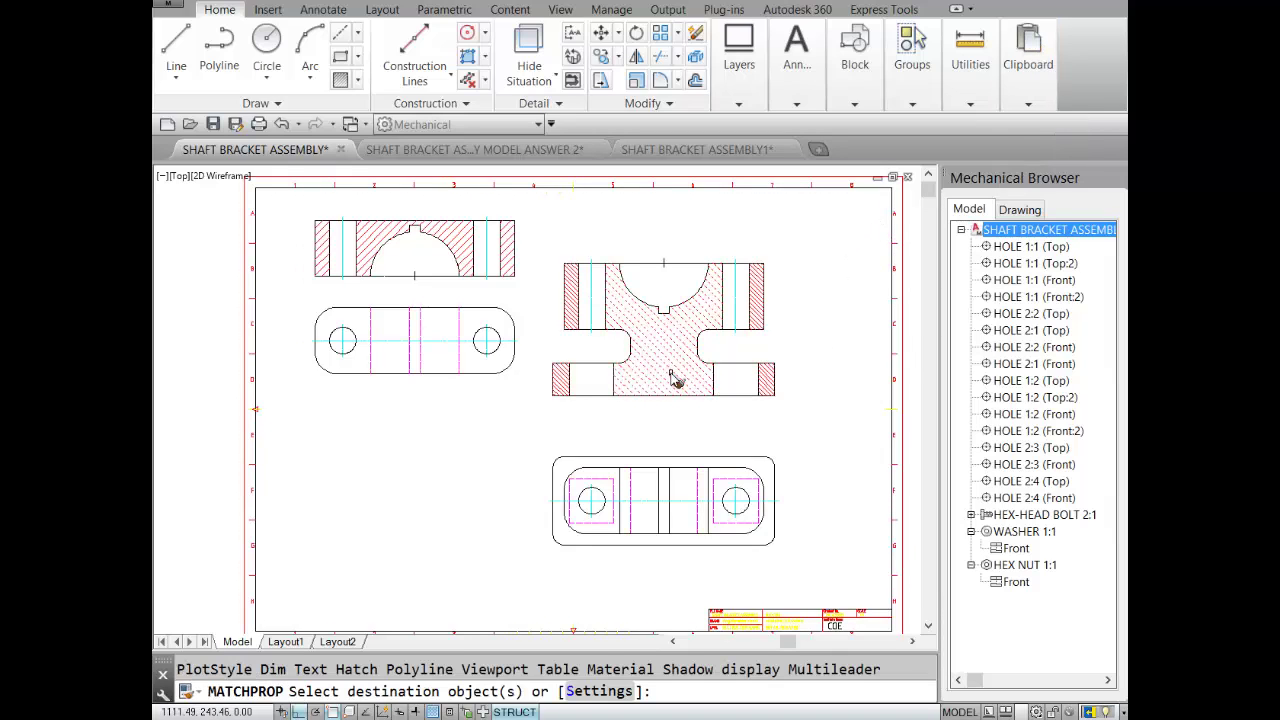
left_click(760, 312)
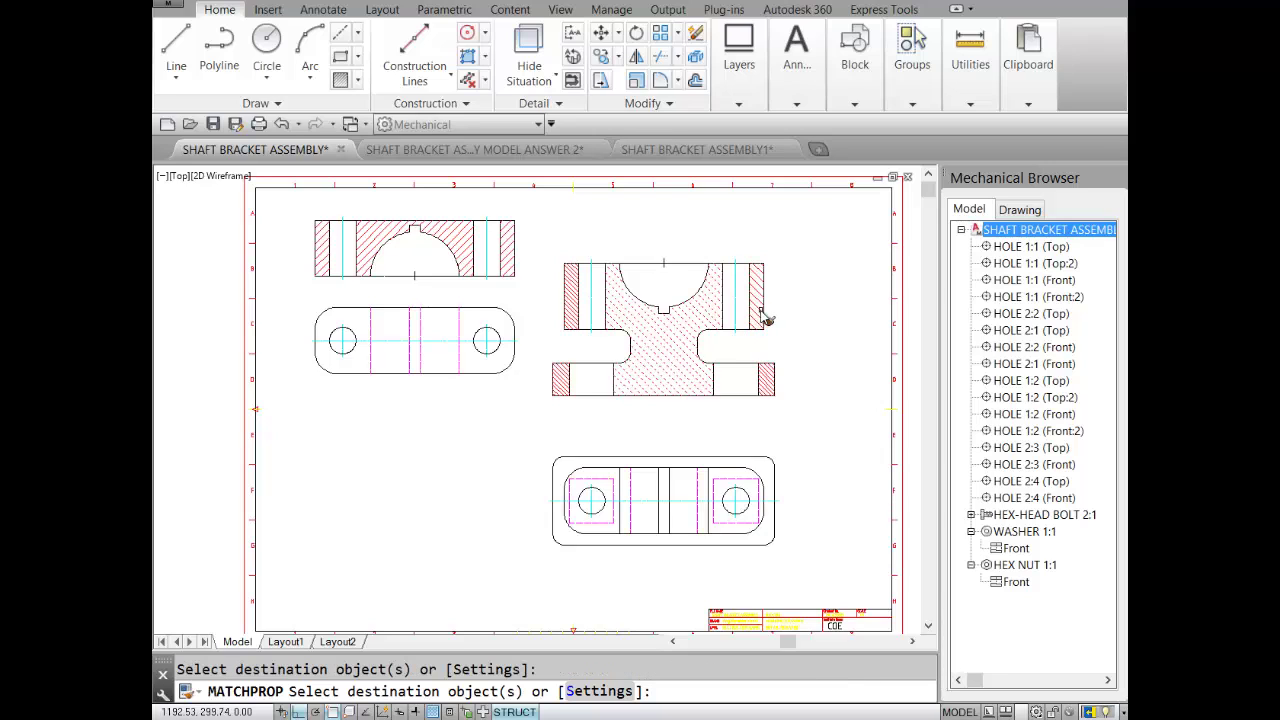
left_click(768, 372)
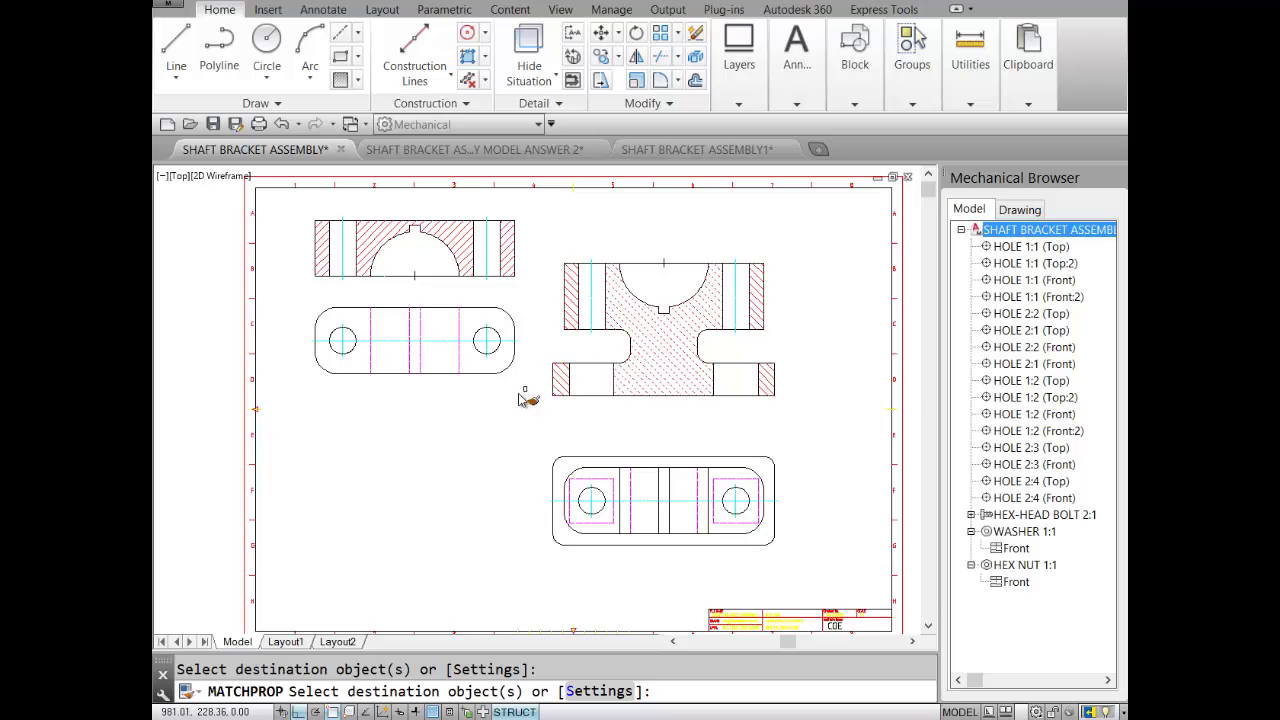
key("Escape")
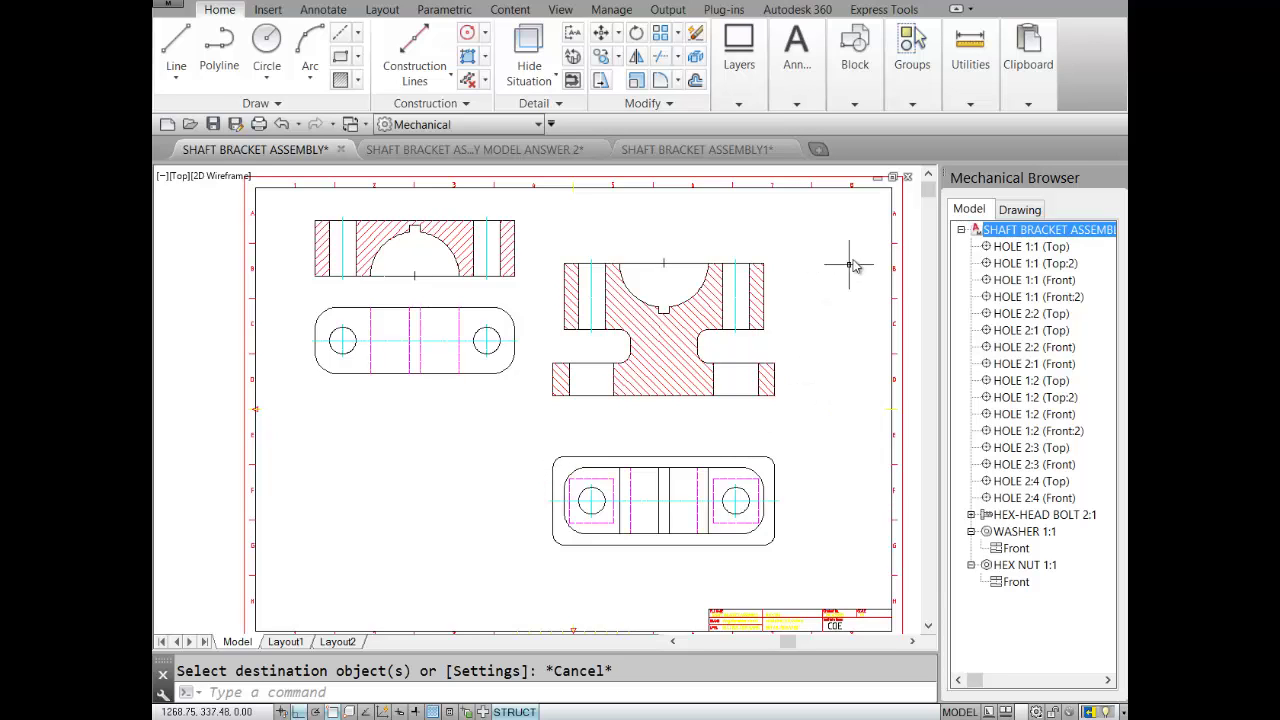
left_click(844, 226)
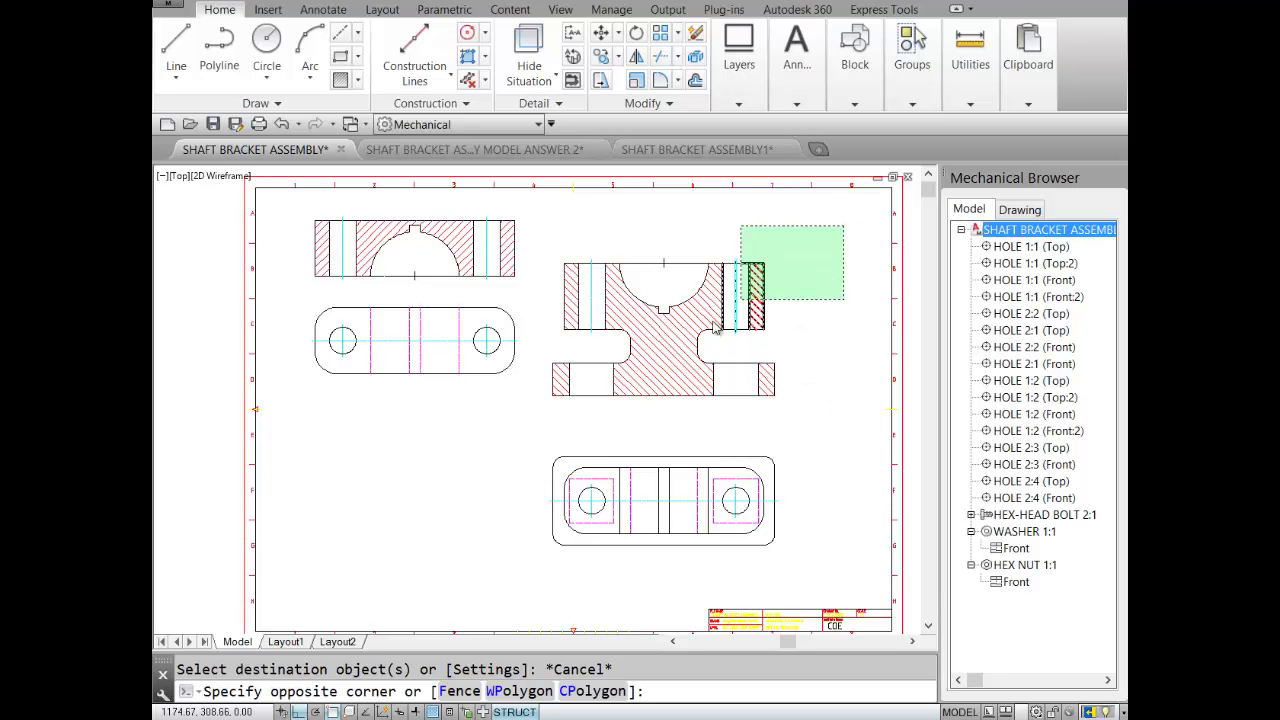
Step: Copy the base's hatched front and plan views beside the cap views in SHAFT BRACKET ASSEMBLY1, then return
left_click(541, 571)
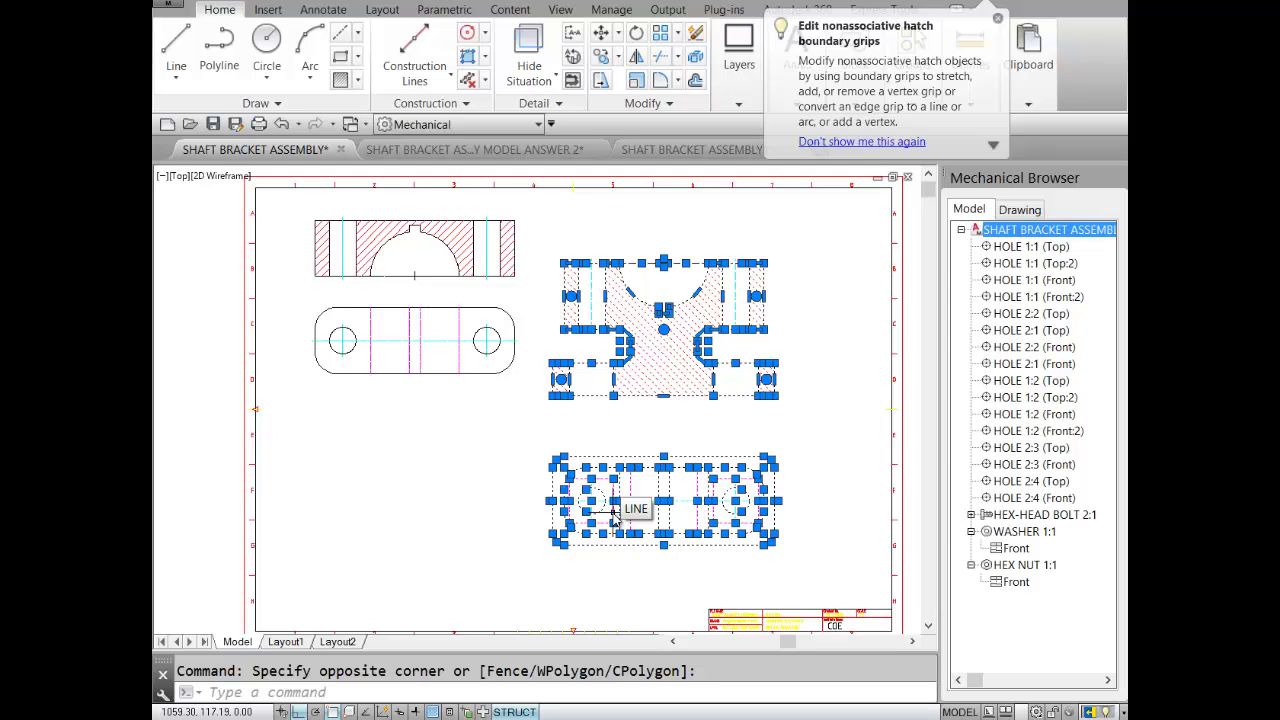
key("ctrl+c")
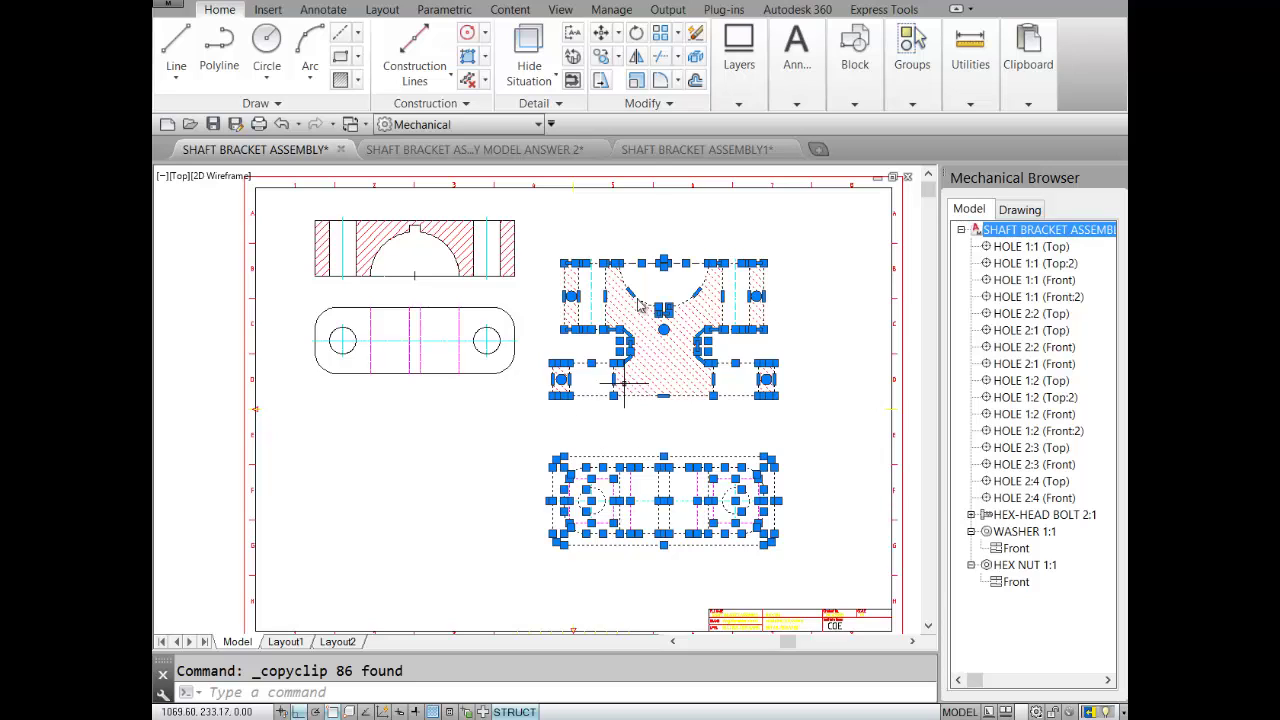
left_click(667, 152)
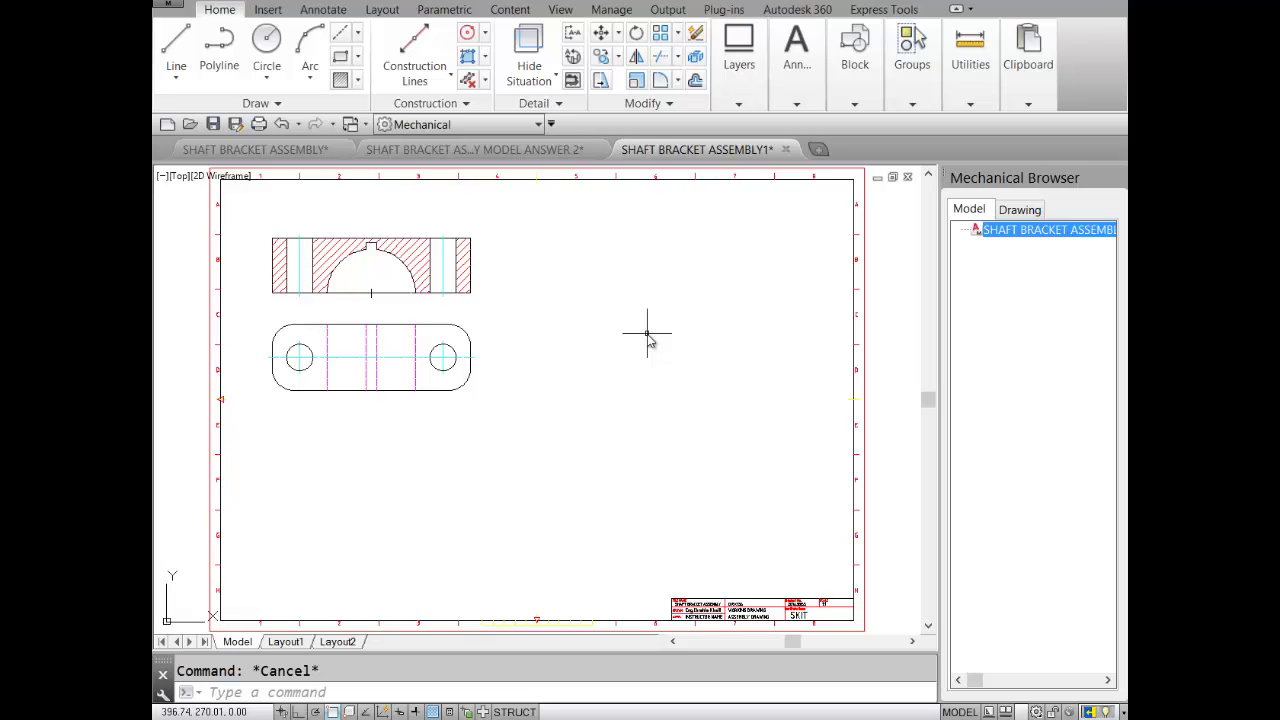
key("ctrl+v")
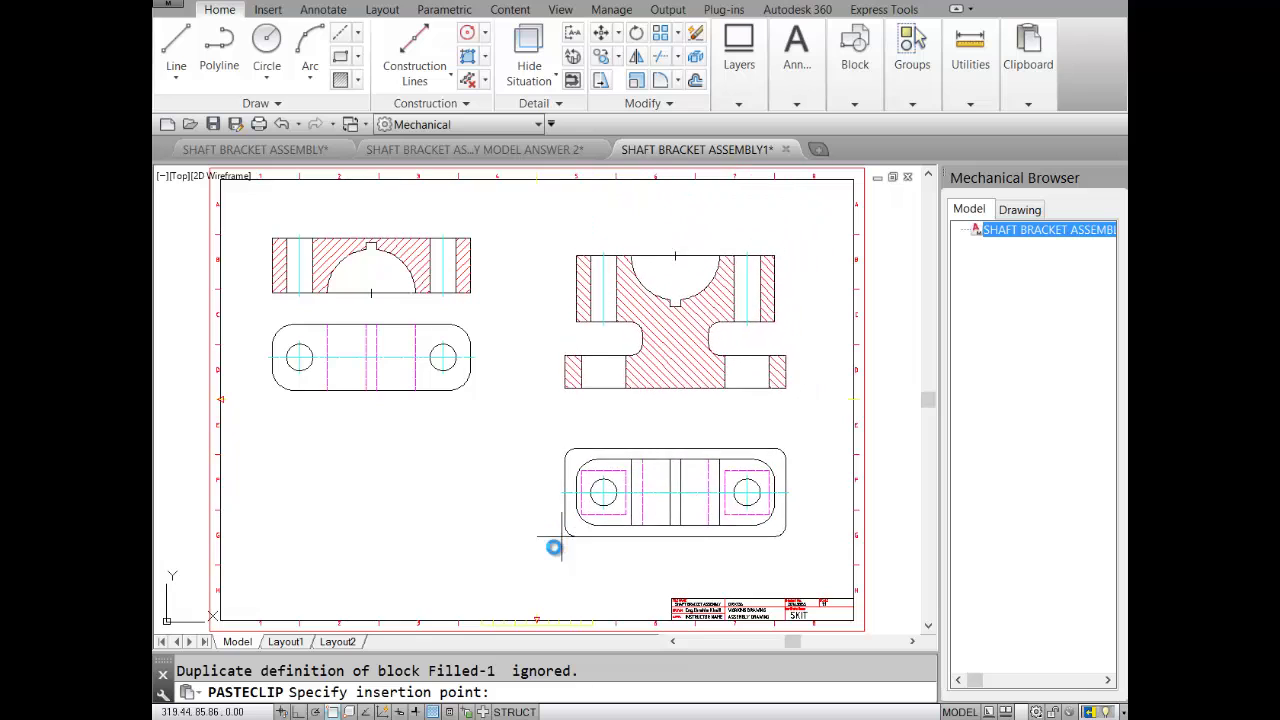
left_click(510, 564)
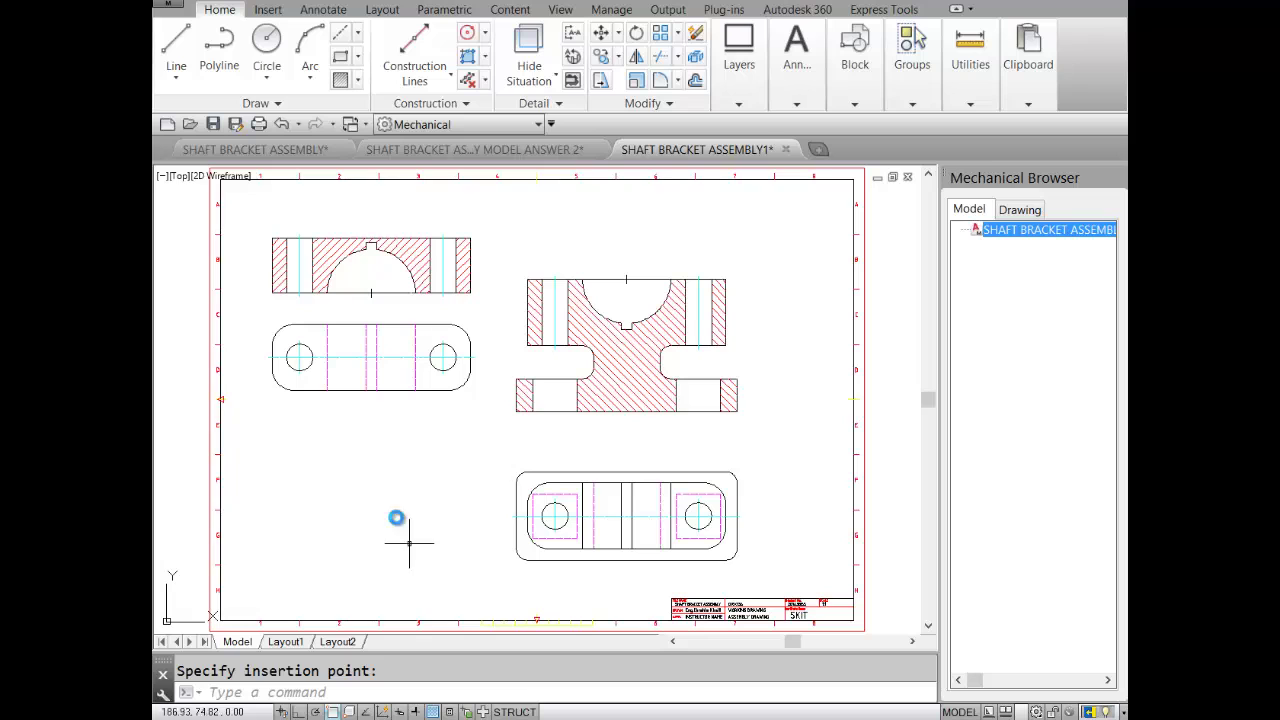
left_click(287, 151)
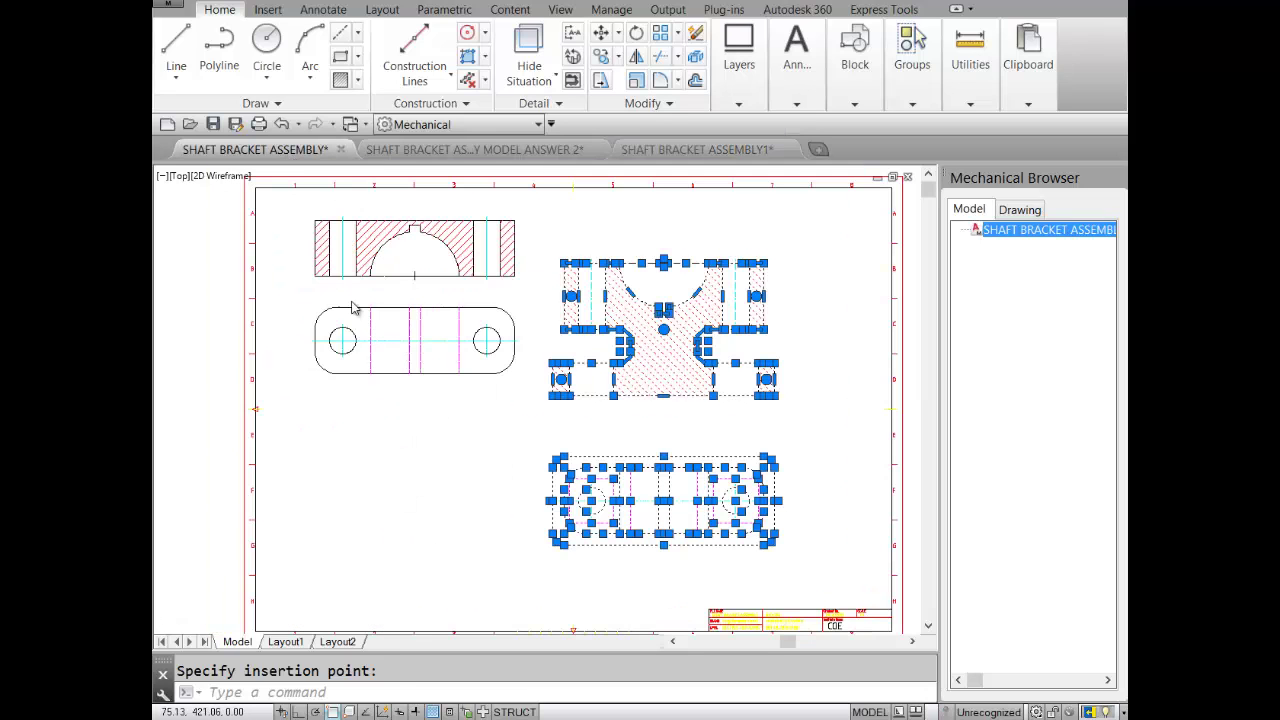
key("Escape")
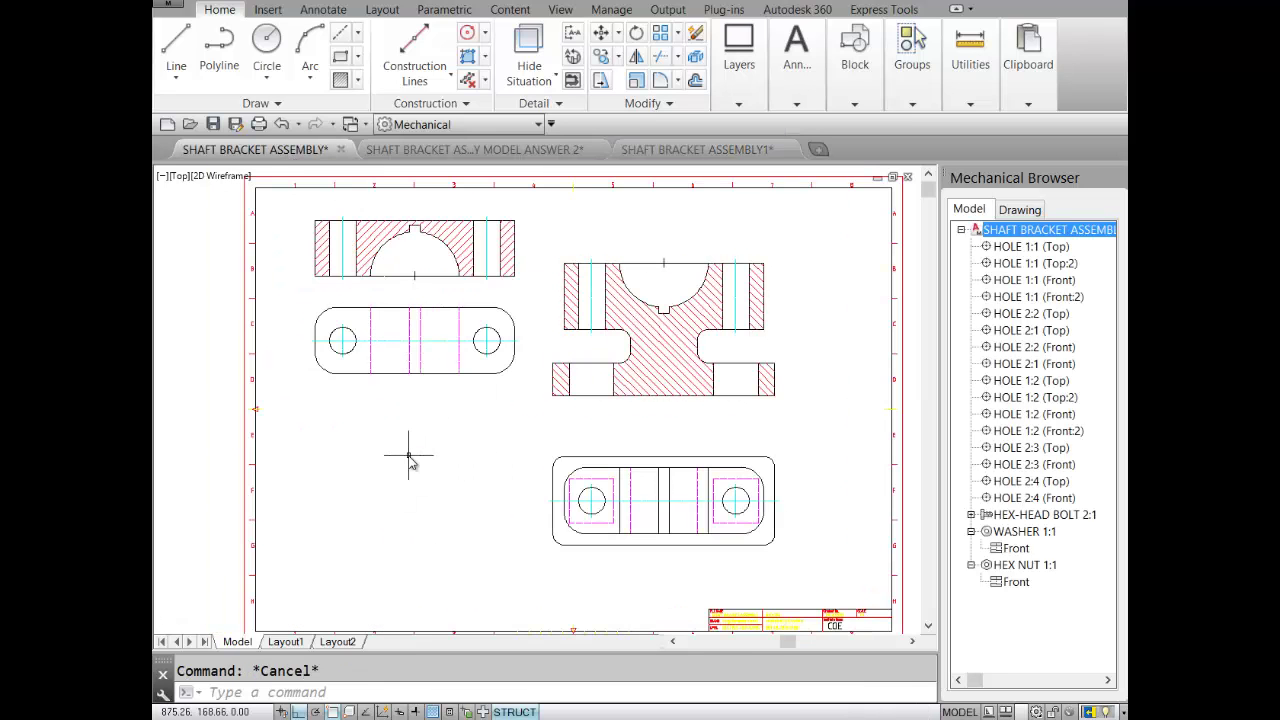
Step: Pan to the half-ring section and side view, copy both to the clipboard, and switch to SHAFT BRACKET ASSEMBLY1
middle_click_drag(314, 443, 594, 409)
middle_click_drag(206, 429, 623, 400)
mouse_move(394, 405)
middle_mouse_down()
mouse_move(451, 411)
mouse_move(460, 386)
middle_mouse_up()
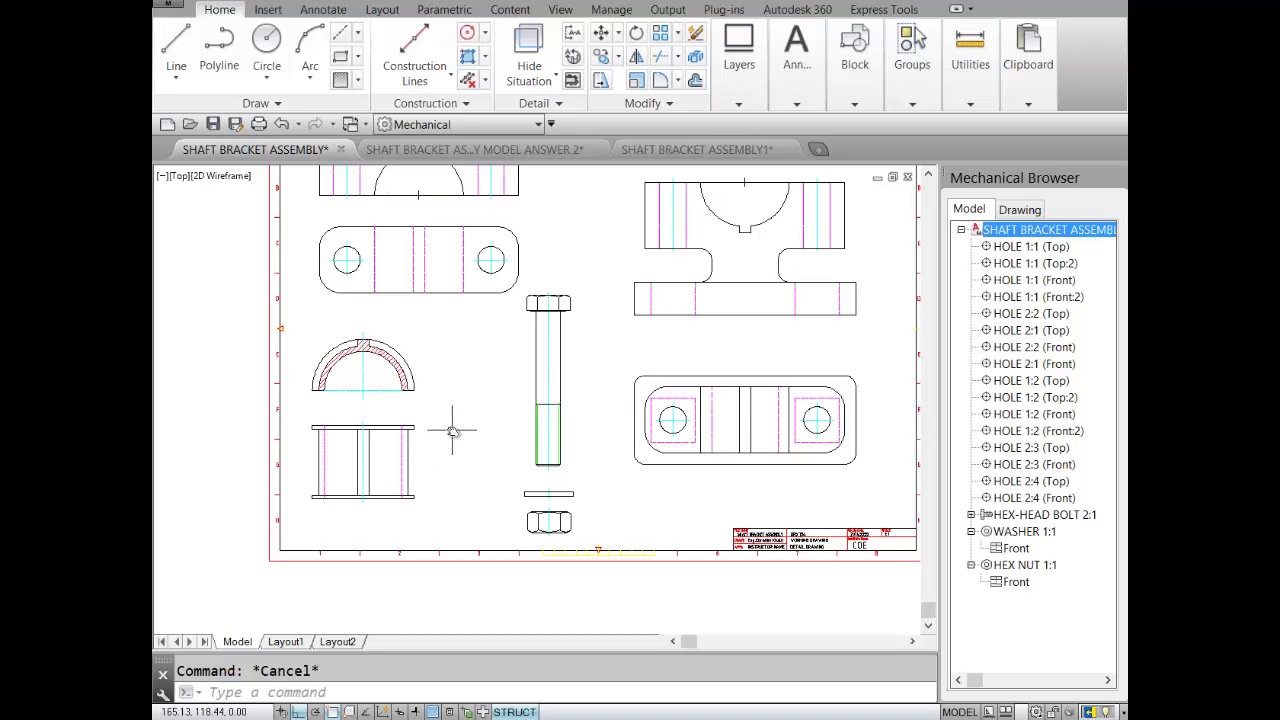
left_click(299, 318)
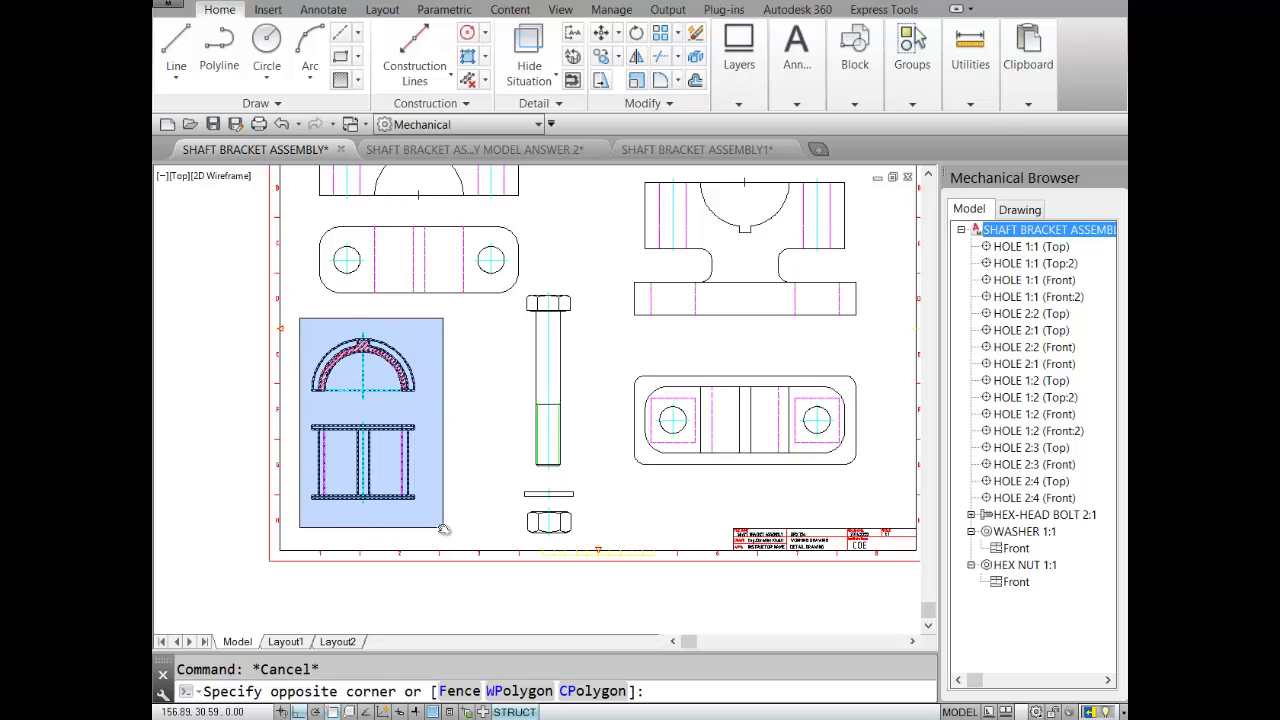
left_click(410, 488)
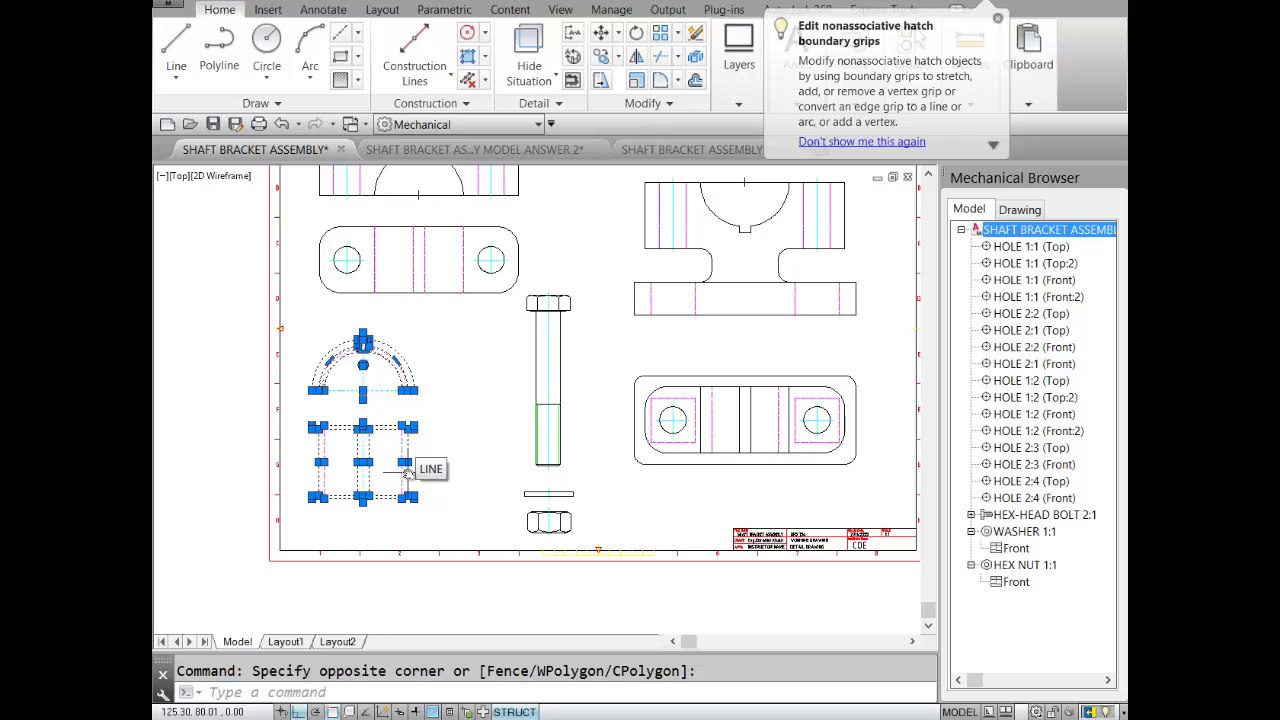
right_click(418, 456)
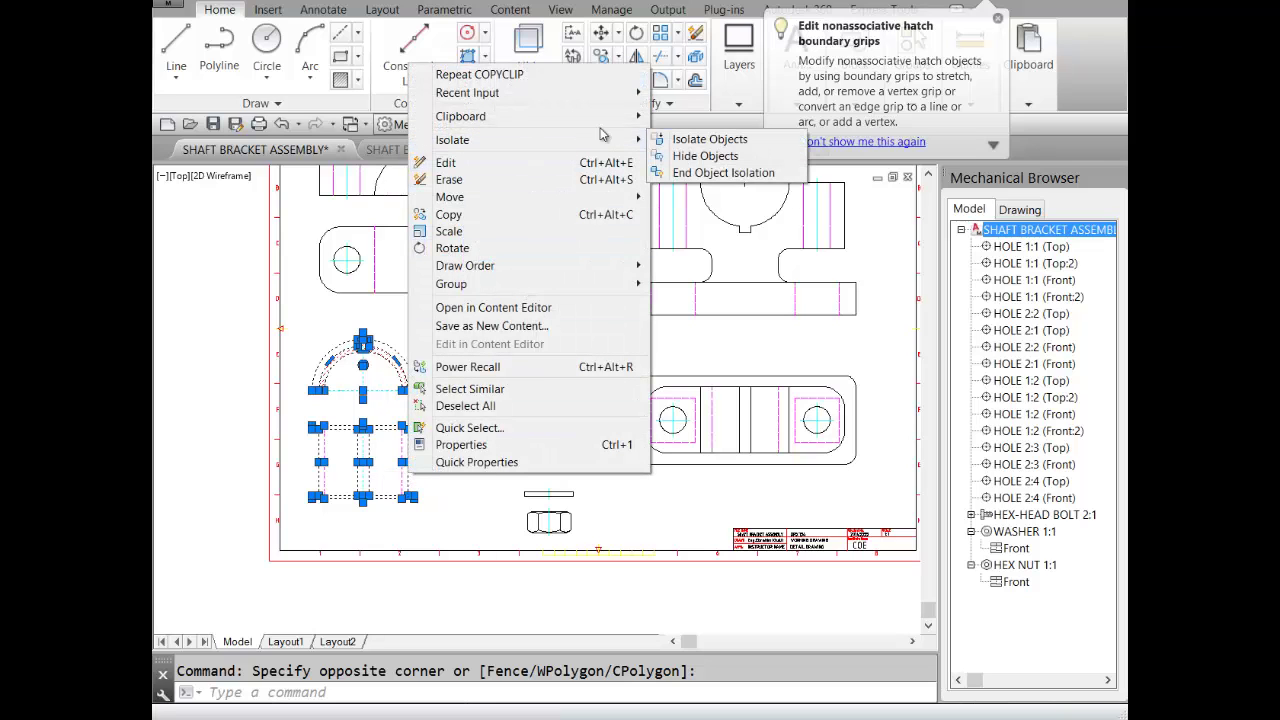
mouse_move(590, 118)
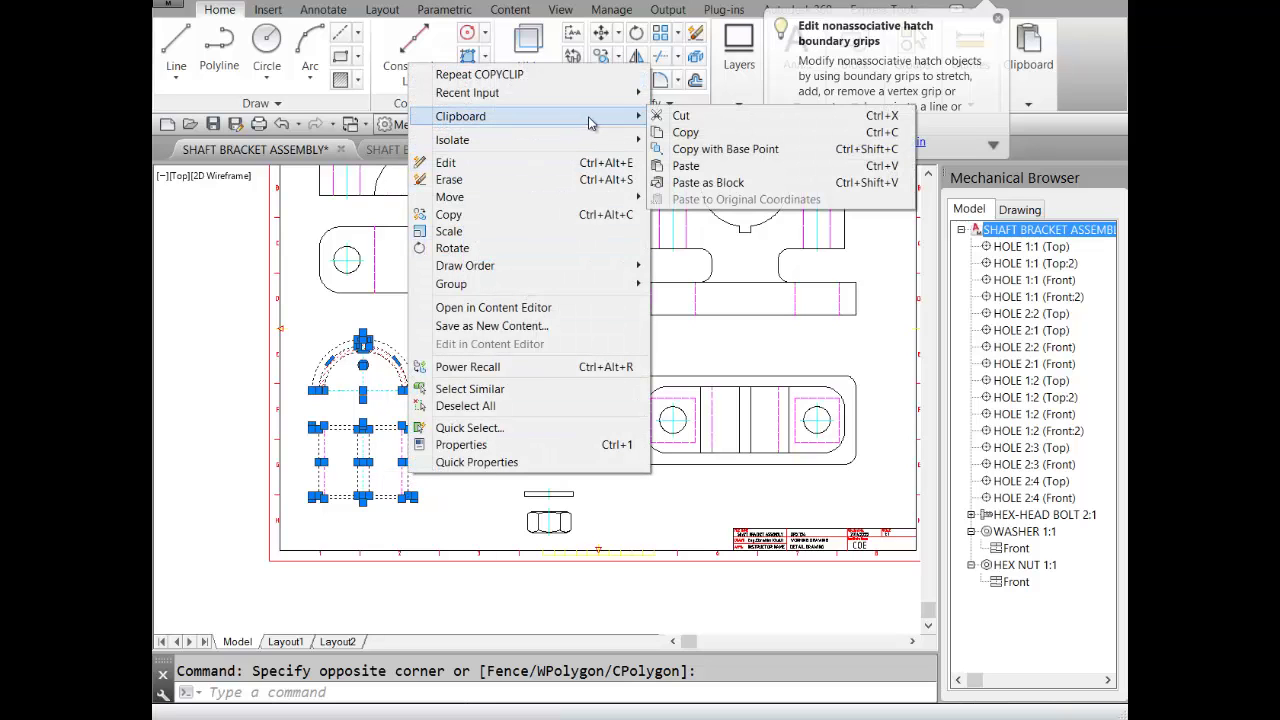
left_click(671, 133)
left_click(675, 149)
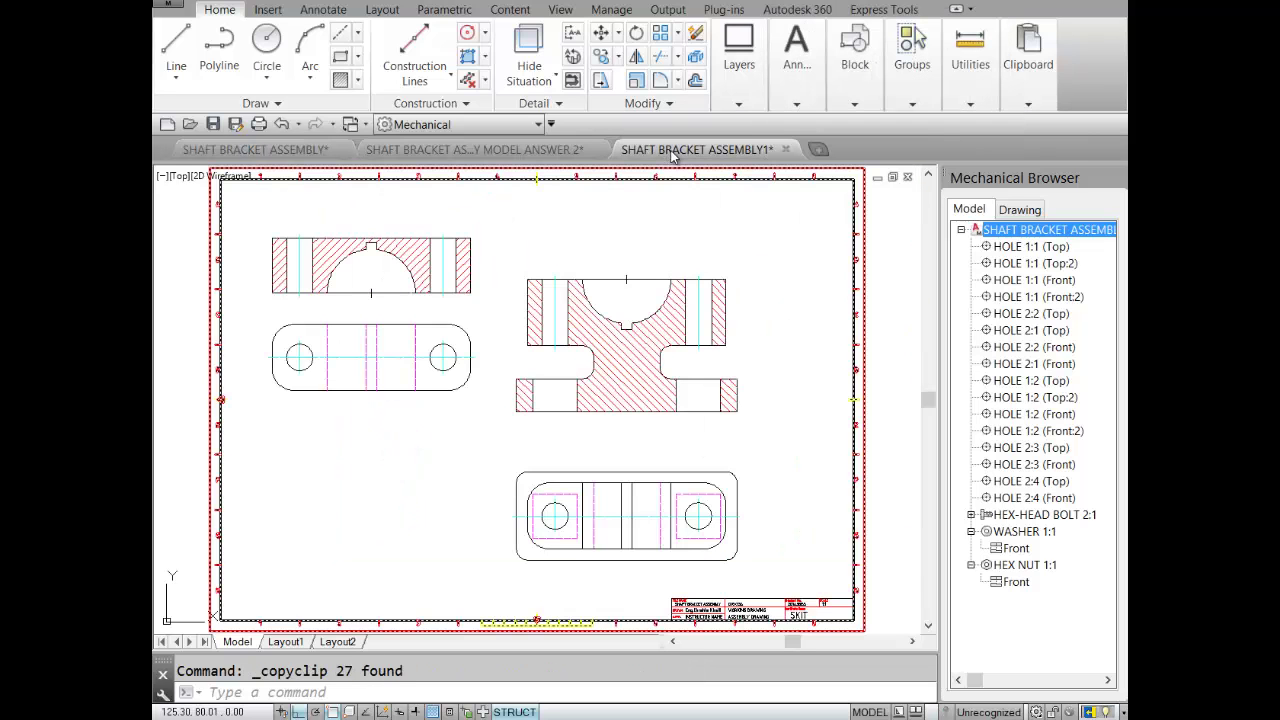
Step: Paste the half-ring section and side view at the lower left, below the cap views
key("ctrl+v")
right_click(366, 487)
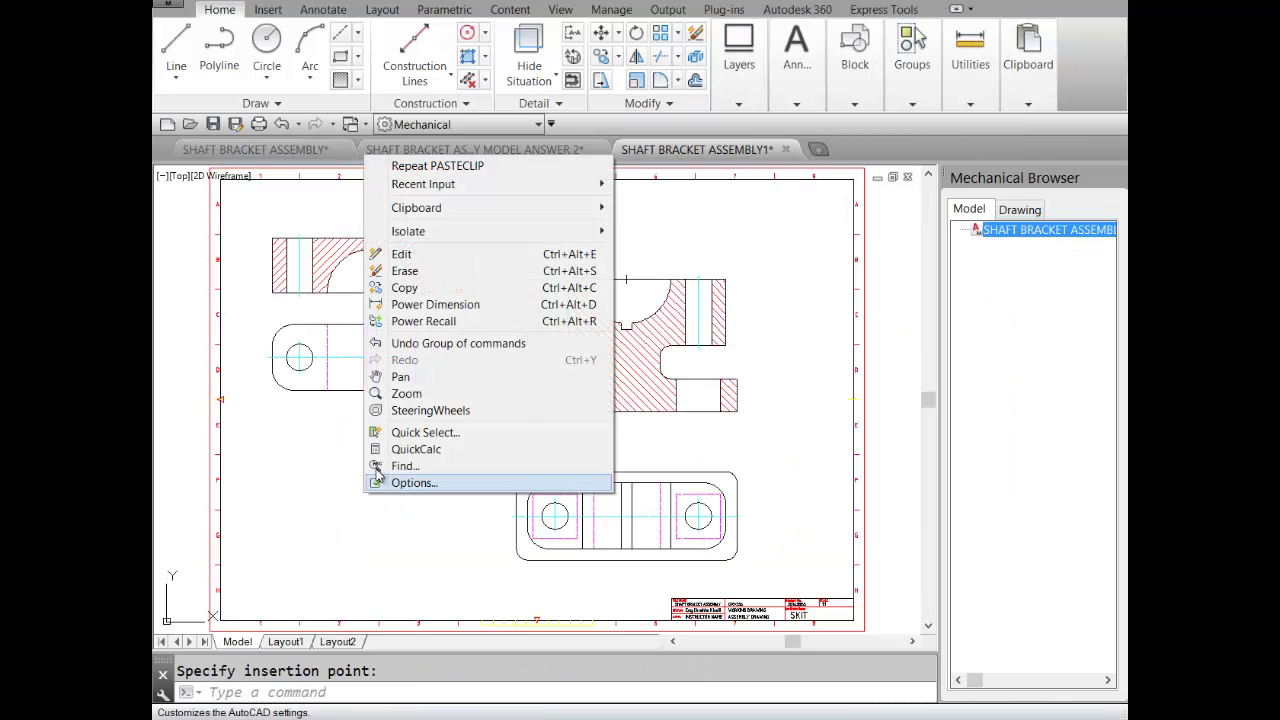
mouse_move(438, 210)
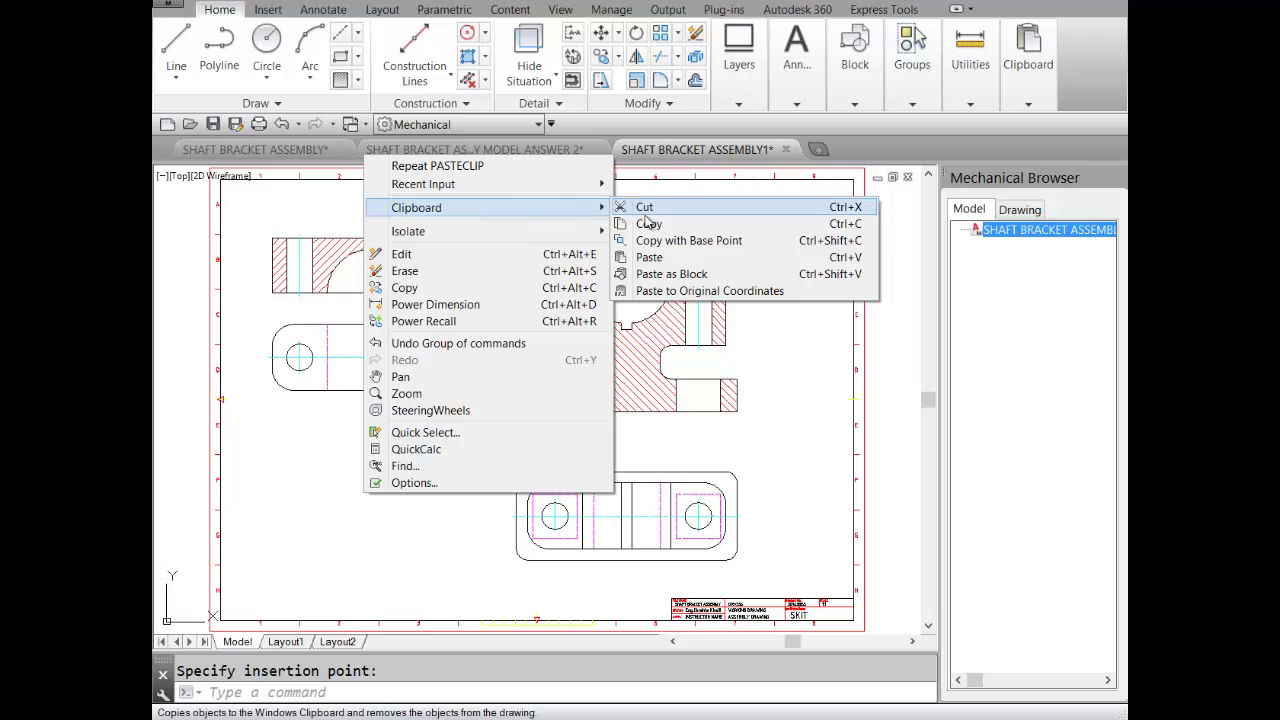
left_click(652, 257)
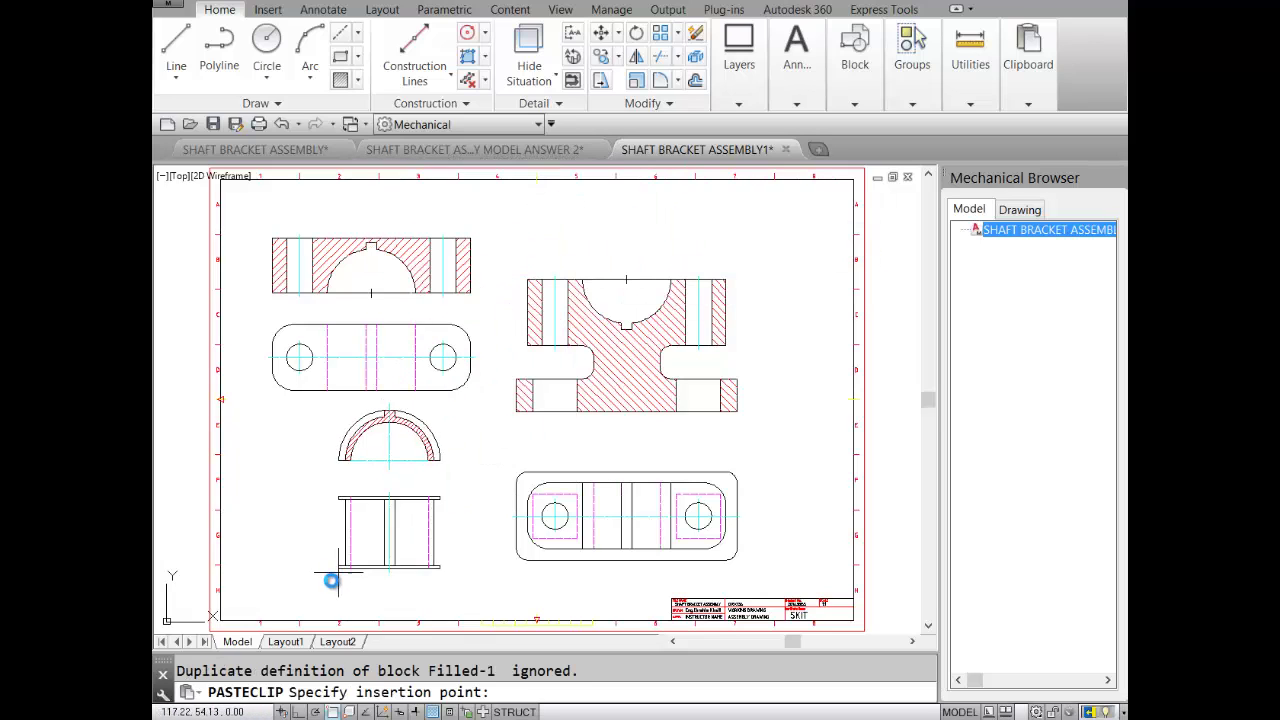
key("Escape")
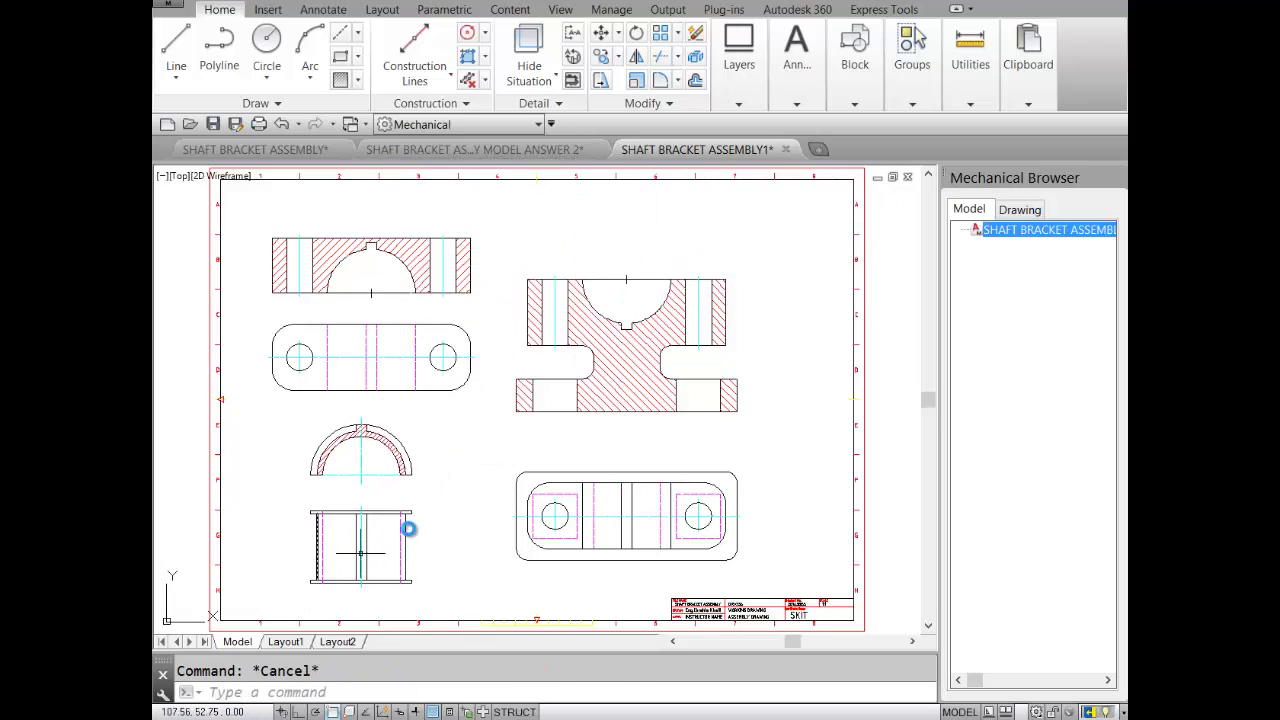